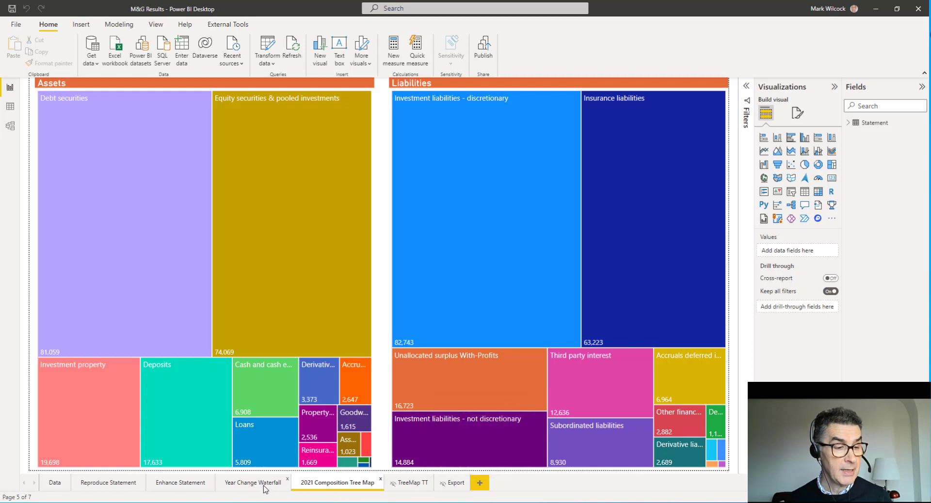
- Check the Year Change Waterfall and Enhance Statement pages, then bring up the Excel source workbook
left_click(234, 484)
left_click(194, 484)
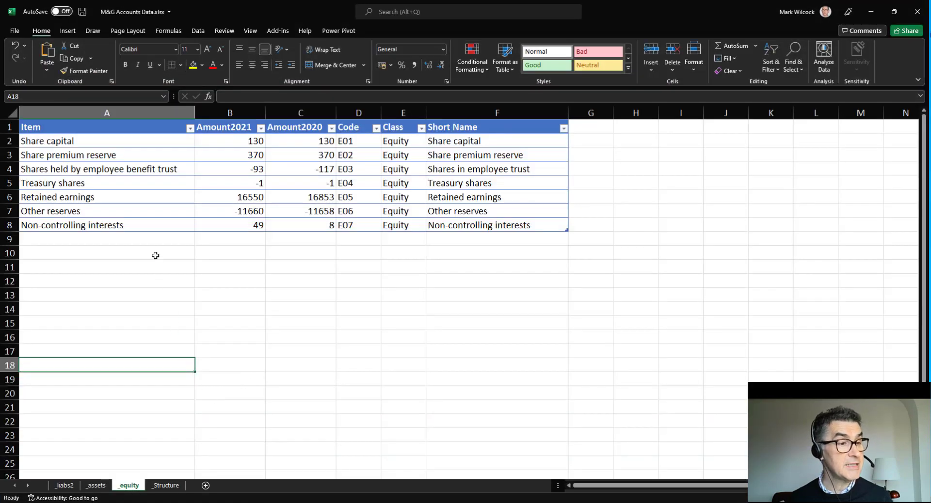
left_click(140, 201)
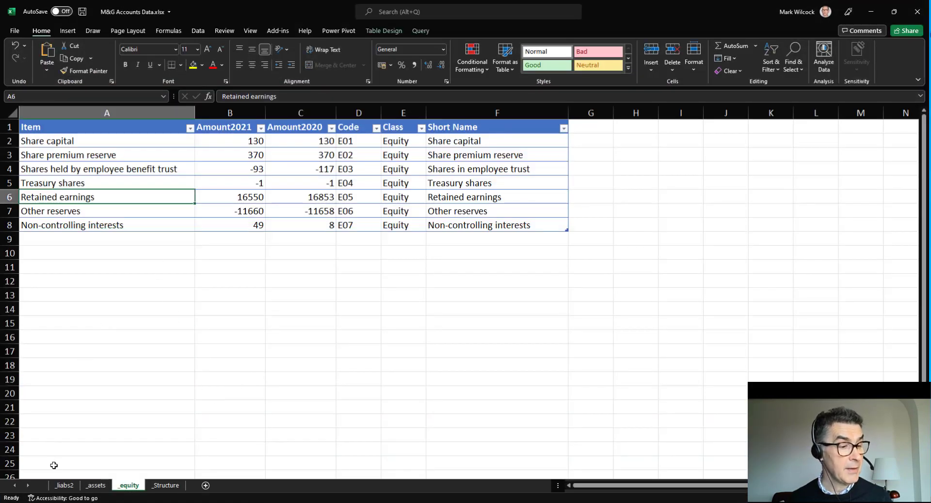
- Glance at the _liabs2 and _assets sheets, then visit the OneDrive M&G Results folder in Edge
left_click(65, 485)
left_click(99, 486)
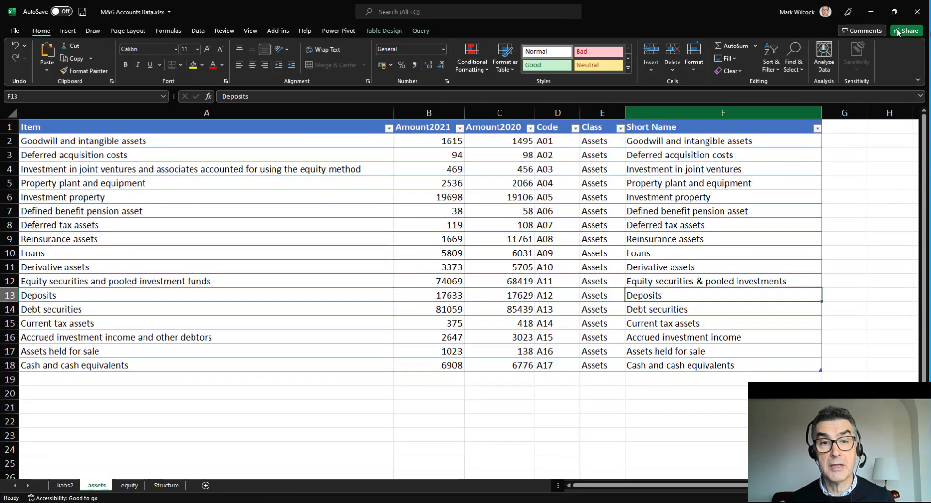
left_click(875, 17)
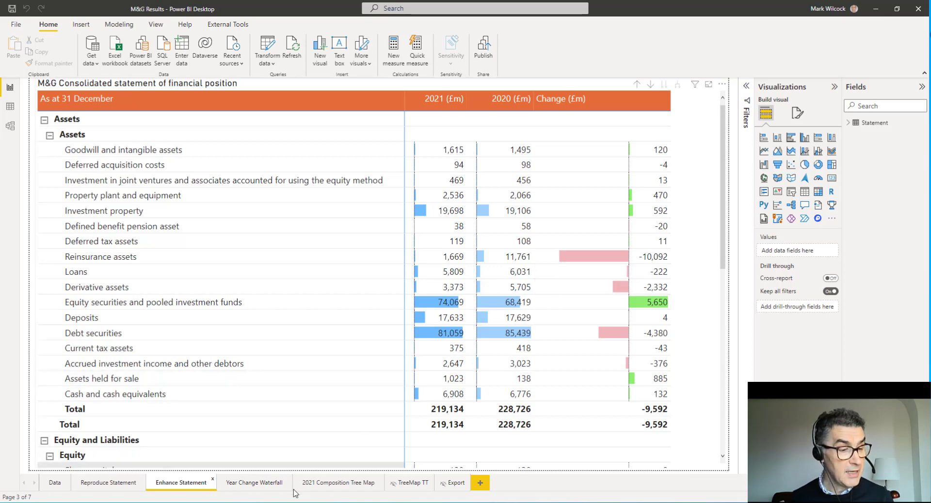
left_click(232, 501)
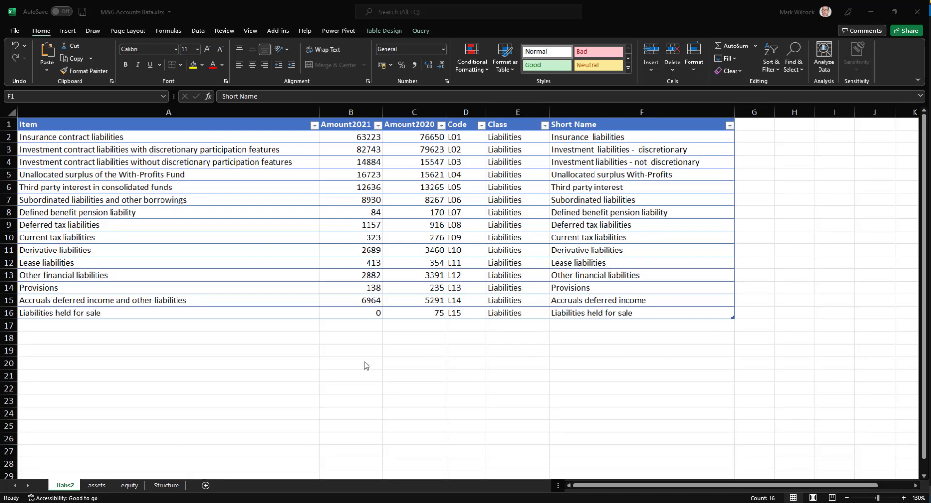
- Look through the _assets, _equity and _Structure sheets and return to _liabs2
left_click(96, 487)
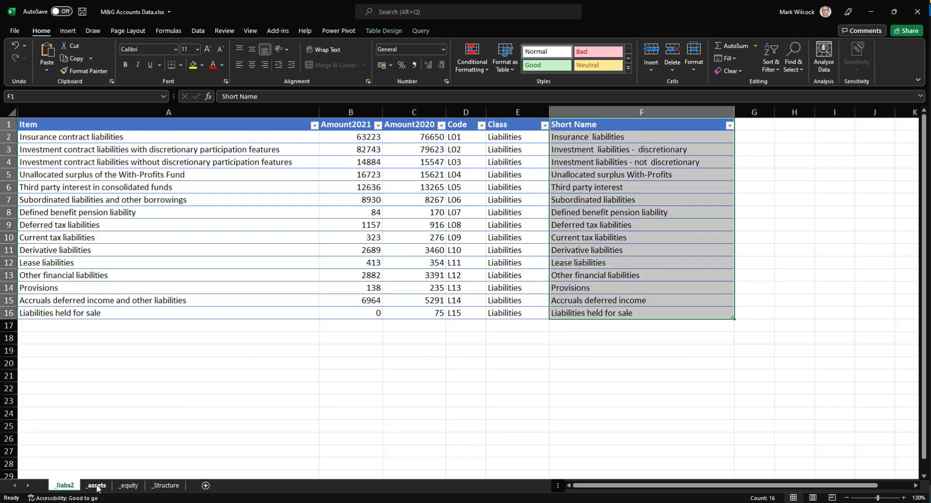
left_click(127, 486)
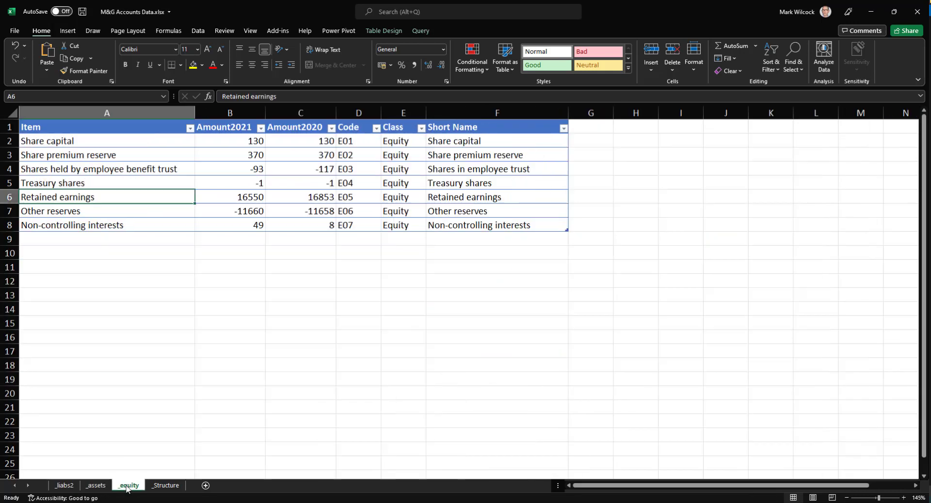
left_click(164, 487)
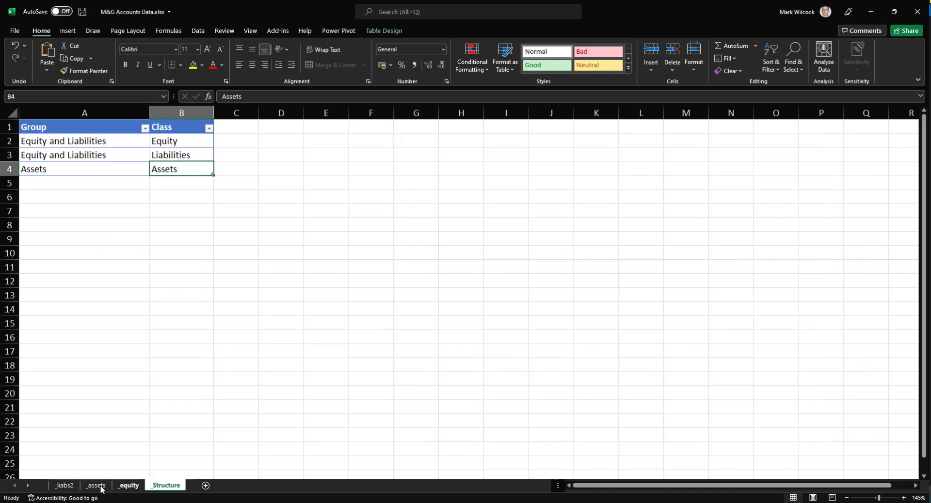
left_click(66, 486)
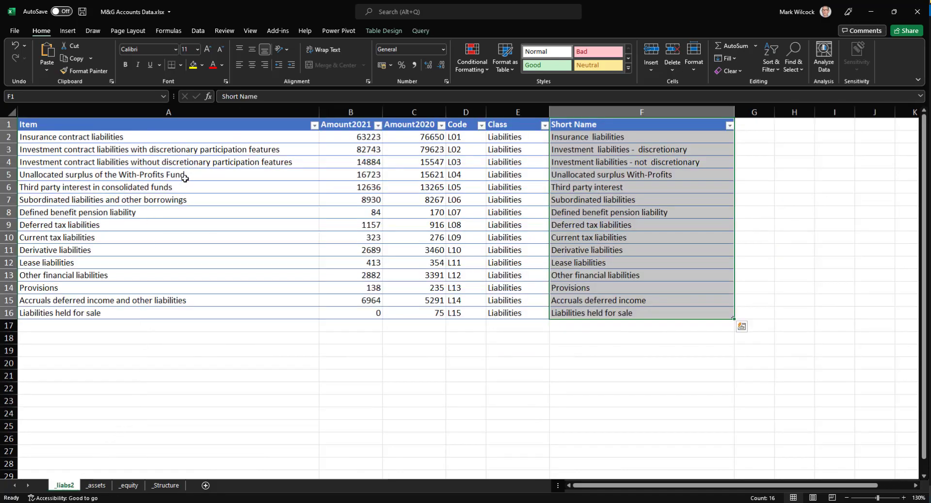
- Review the _liabs2 table's Item, Amount2021, Amount2020, Code, Class and Short Name columns
left_click_drag(196, 139, 194, 315)
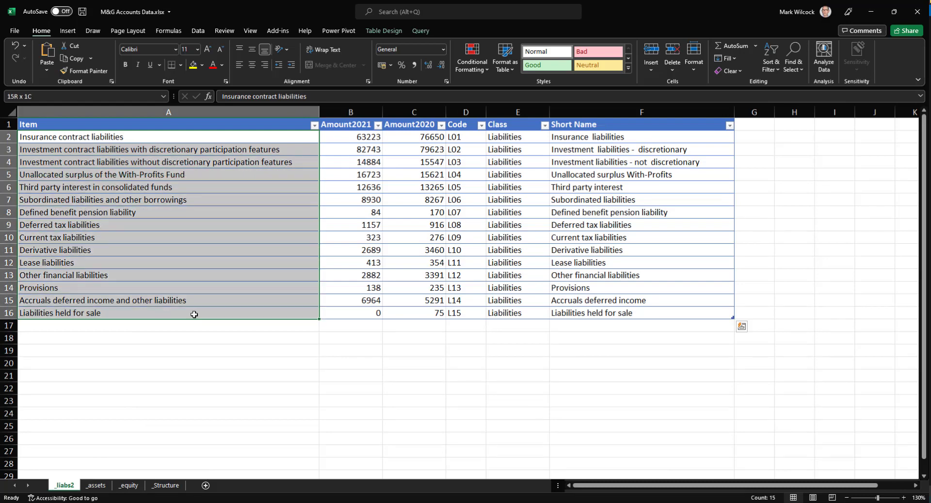
left_click_drag(362, 139, 402, 315)
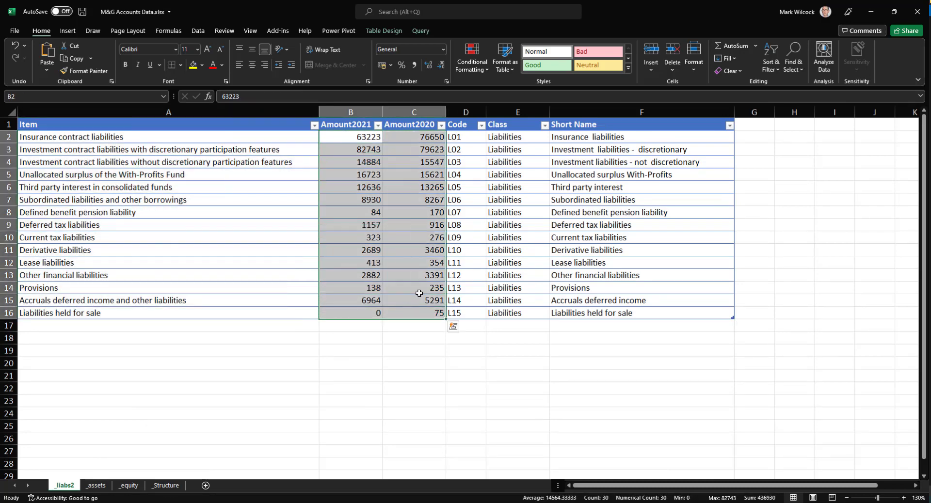
left_click(465, 129)
left_click(466, 132)
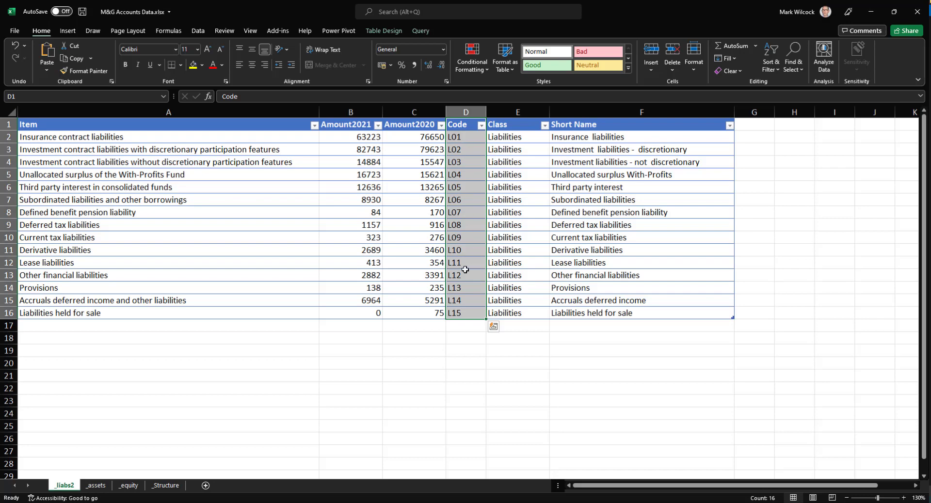
left_click_drag(89, 142, 89, 313)
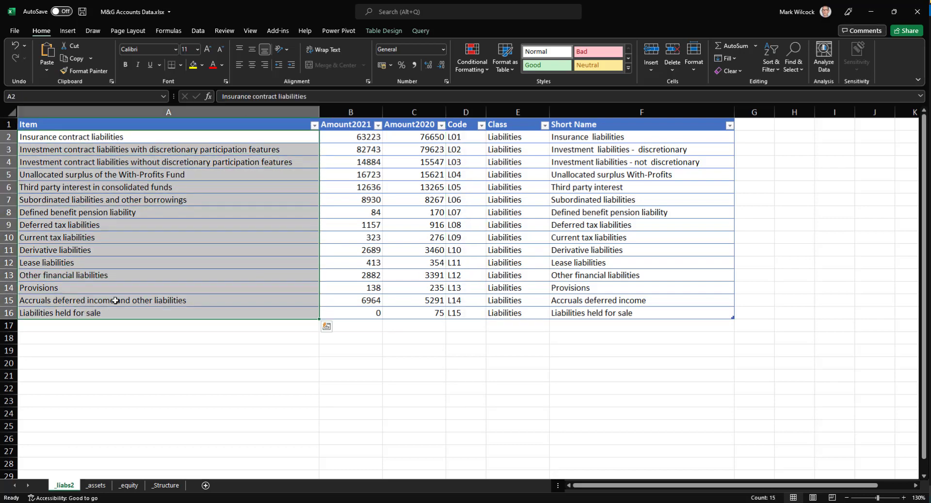
left_click(511, 127)
left_click(511, 132)
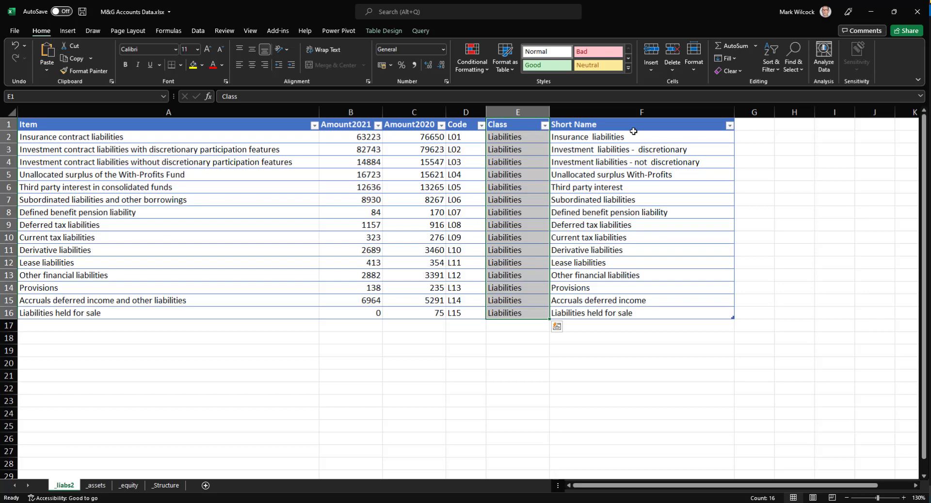
left_click(633, 127)
left_click(633, 131)
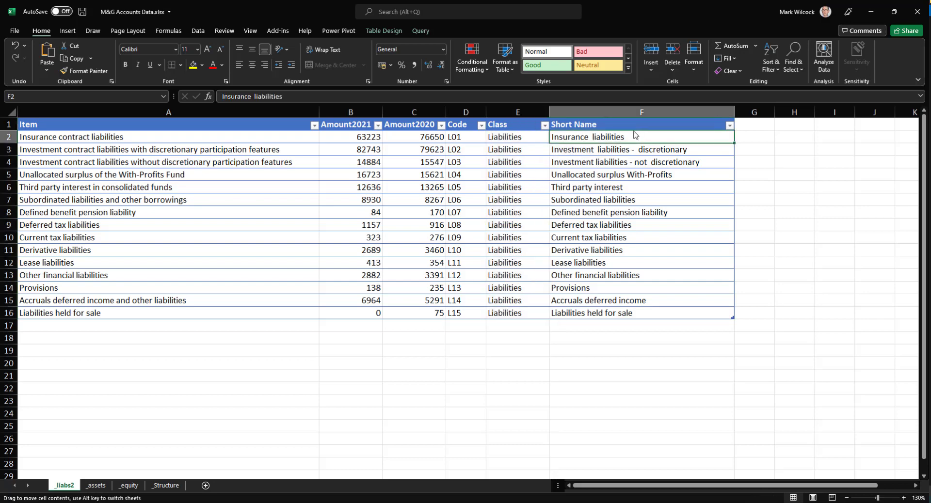
left_click_drag(120, 138, 106, 310)
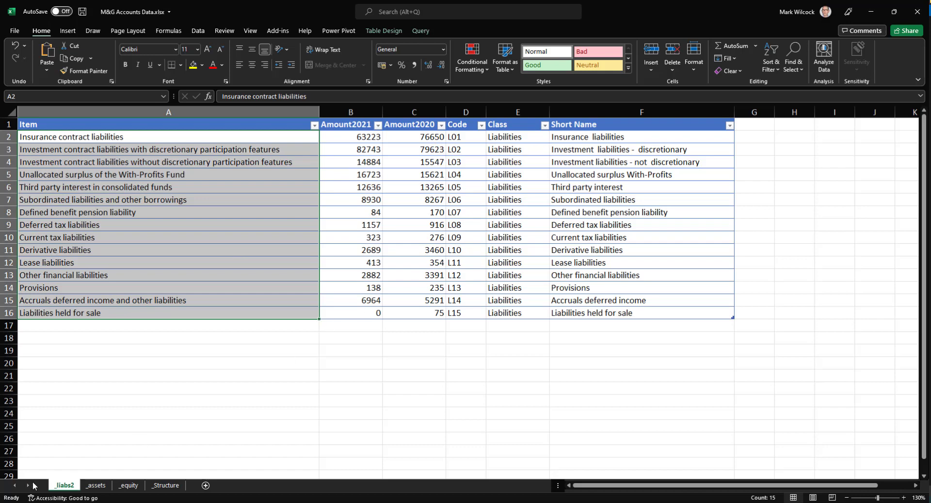
- Revisit _assets and _equity, then inspect the Equity and Liabilities and Assets groups on _Structure
left_click(96, 486)
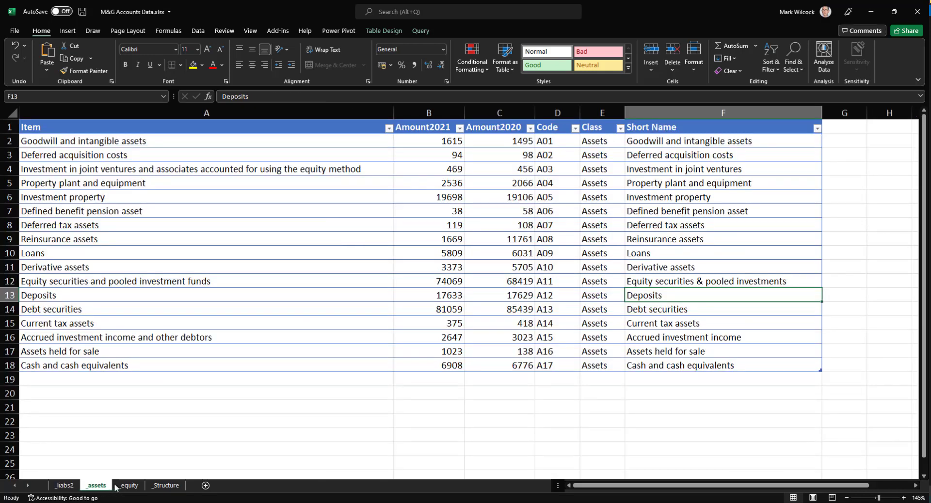
left_click(132, 486)
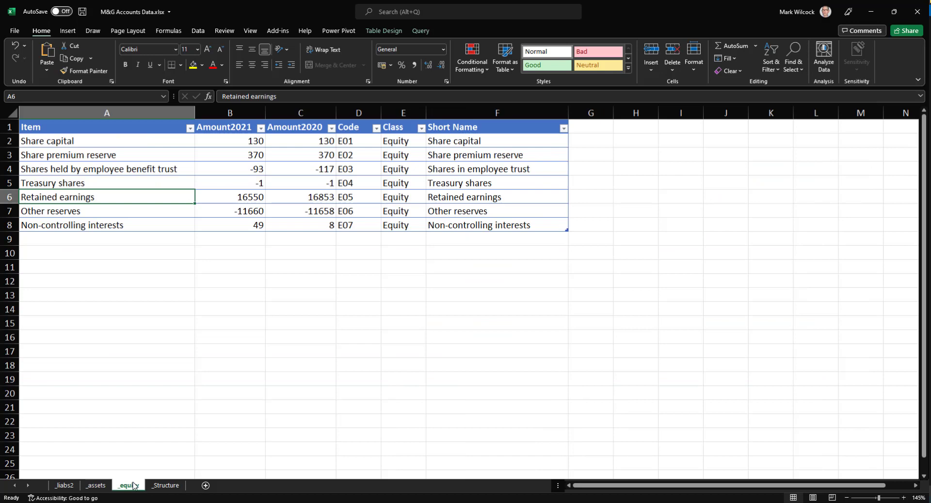
left_click(161, 488)
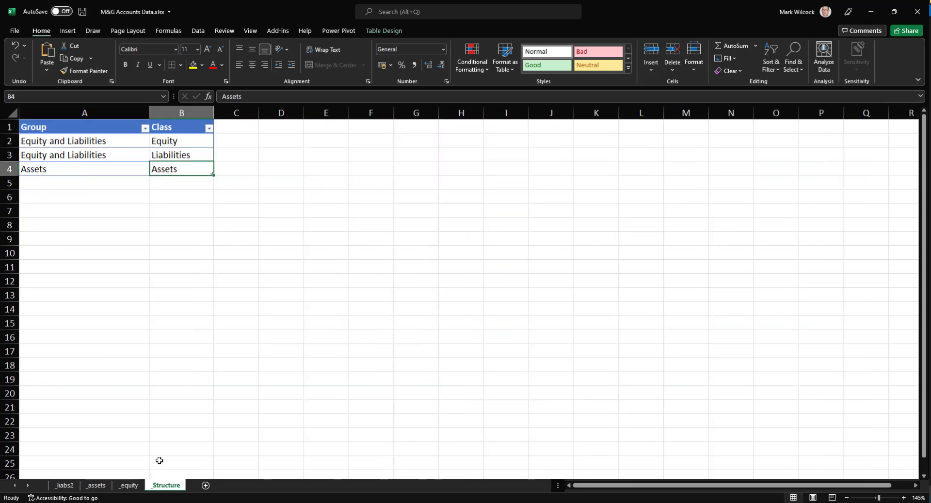
left_click_drag(112, 143, 114, 154)
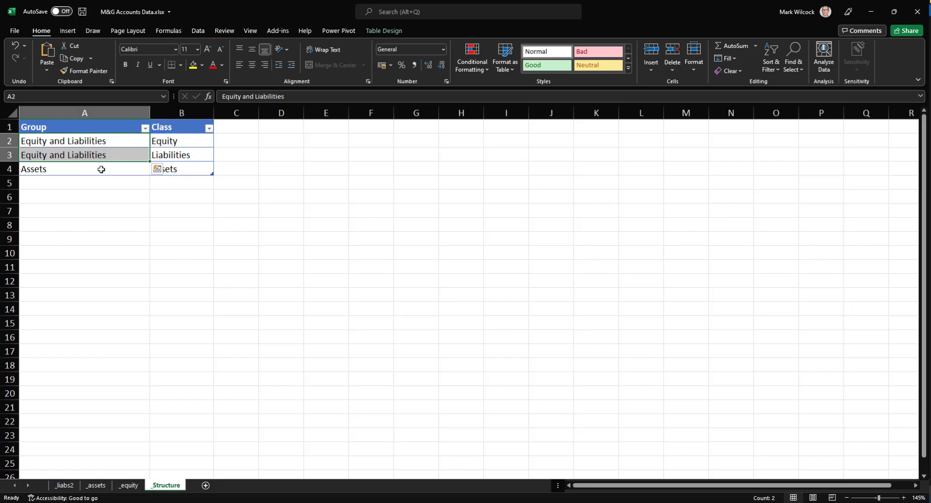
left_click(102, 169)
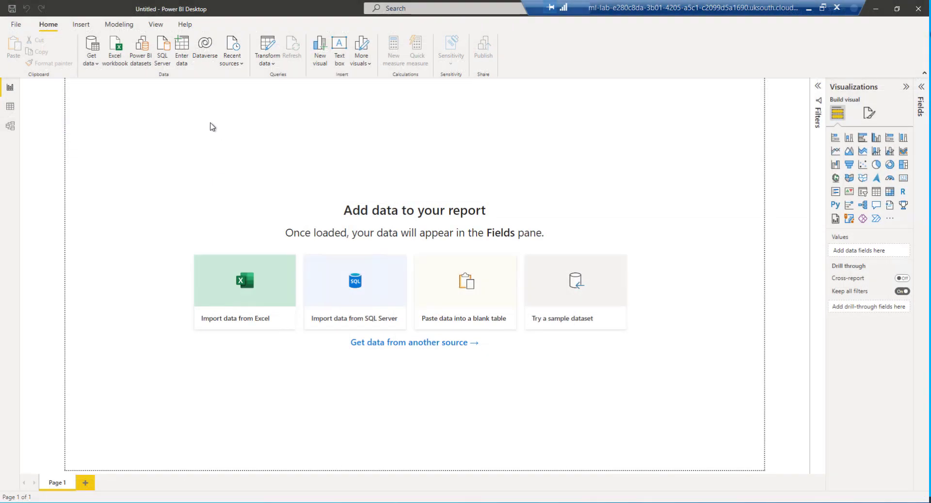
- Import the Assets, Equity and Liabilities tables from M&G Accounts Data.xlsx into Power Query Editor
left_click(116, 50)
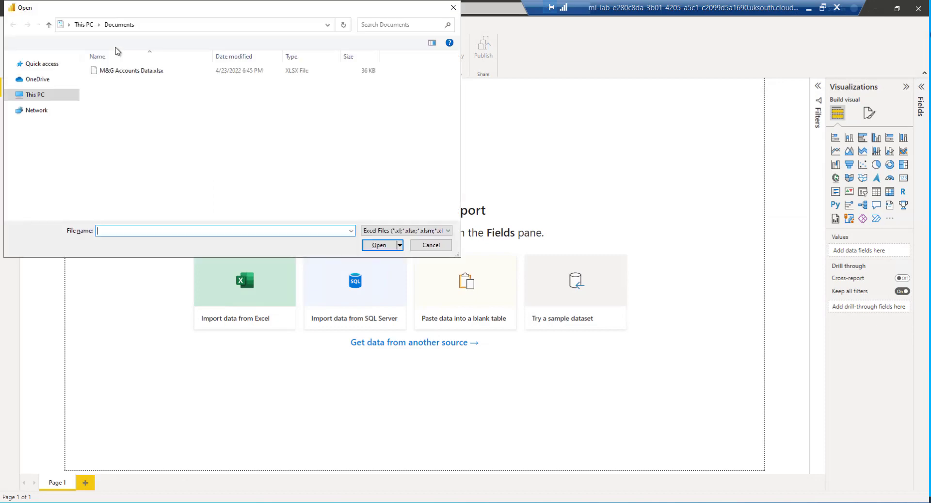
left_click(118, 70)
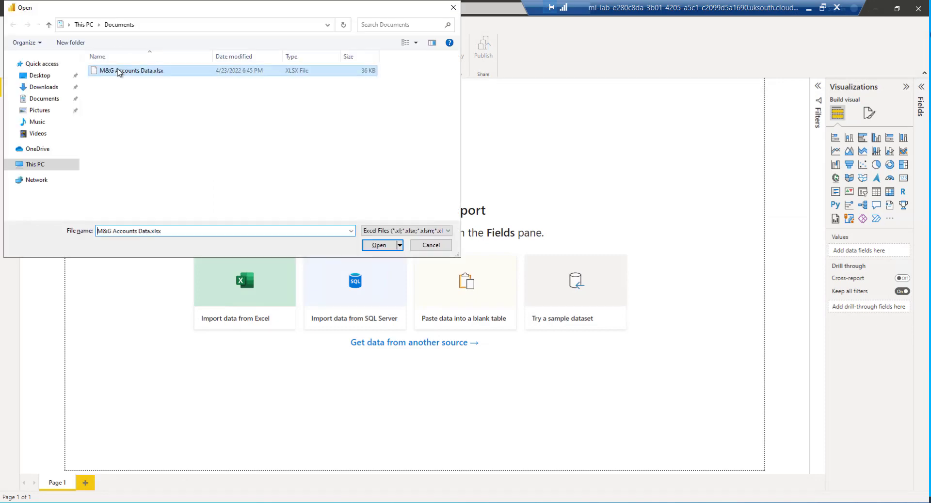
left_click(379, 245)
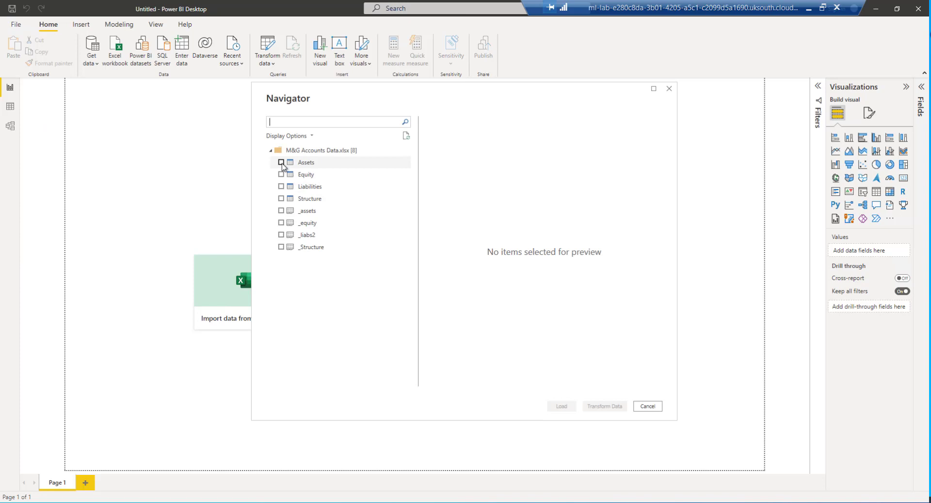
left_click(281, 162)
left_click(281, 187)
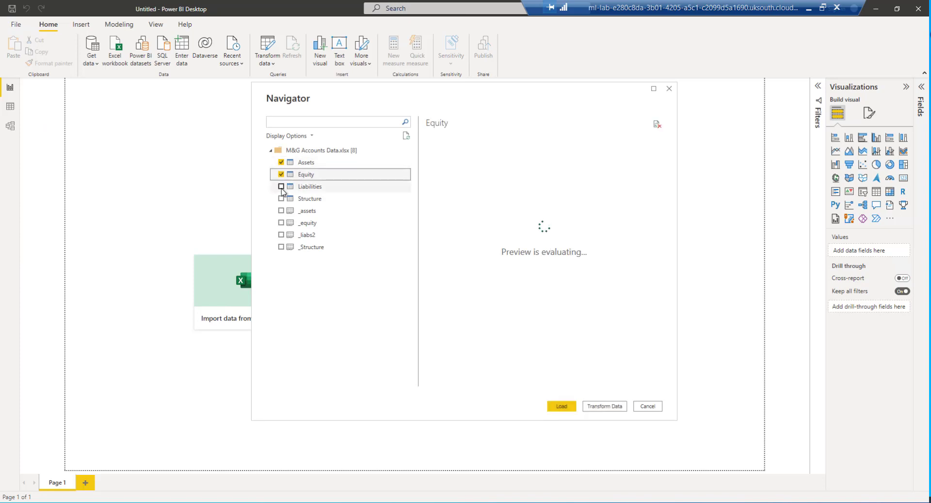
left_click(282, 199)
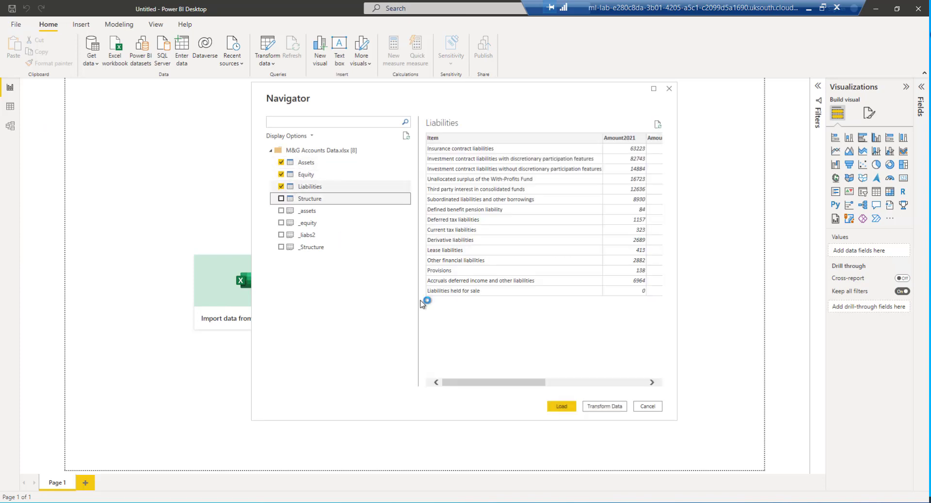
left_click(605, 407)
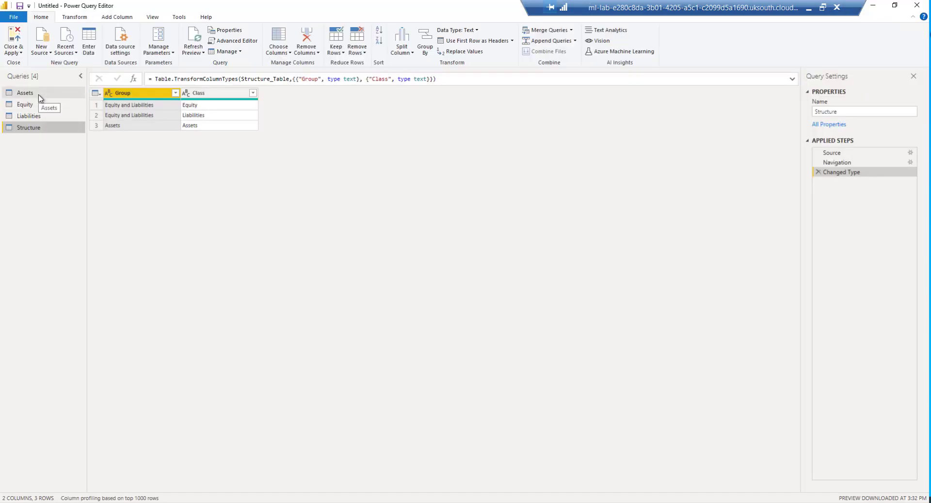
- Preview the Assets, Equity, Liabilities and Structure queries, recheck the first three, and return to Assets
left_click(33, 93)
left_click(38, 104)
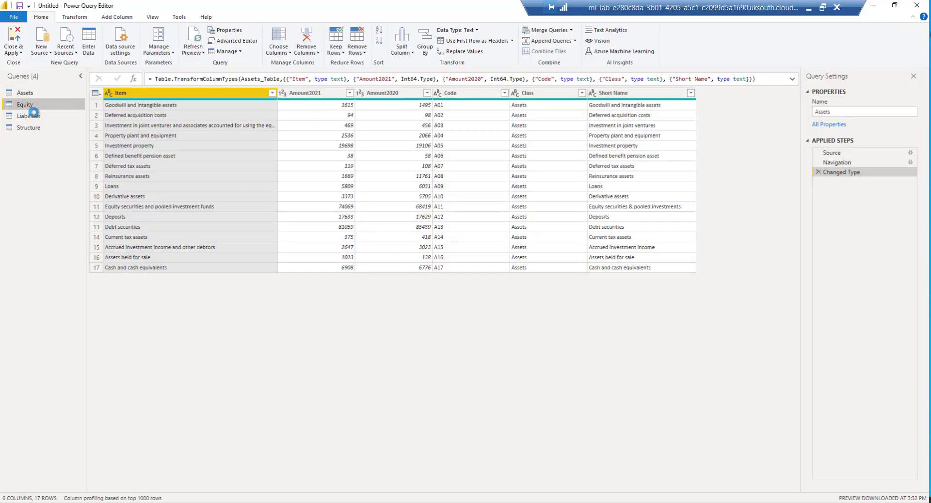
left_click(34, 118)
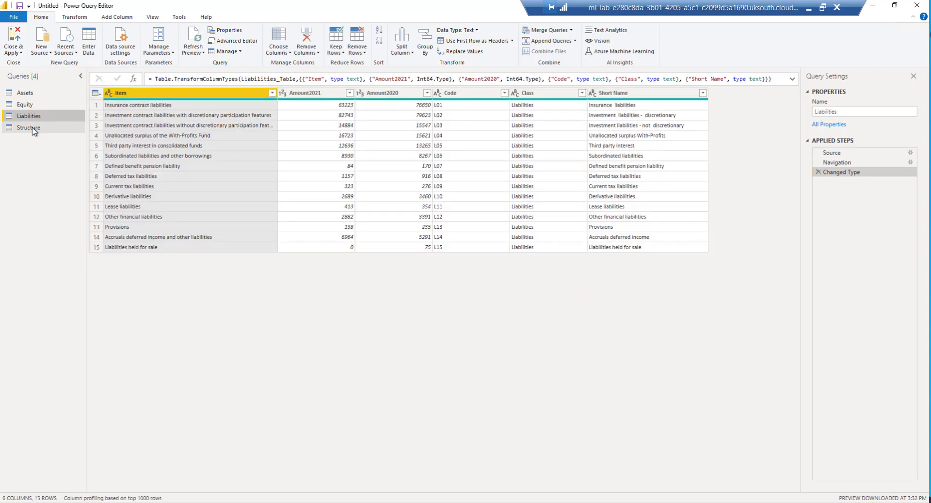
left_click(34, 130)
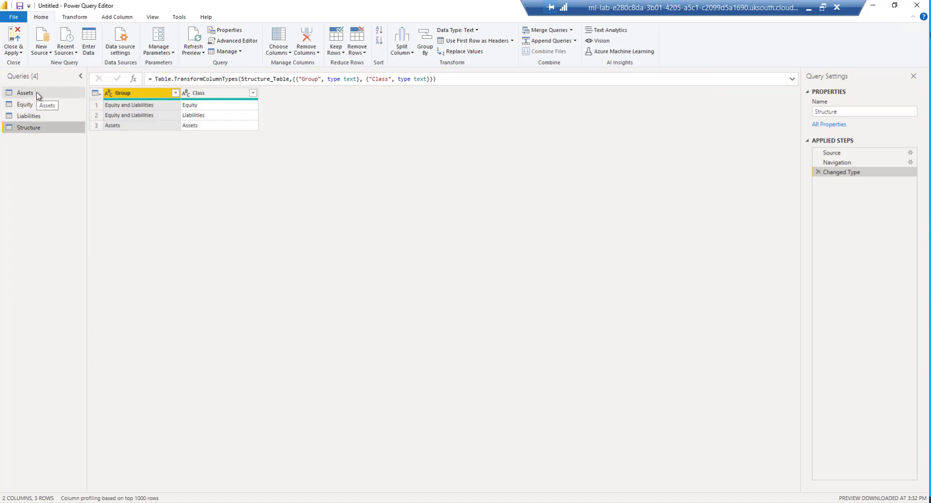
left_click(36, 96)
left_click(32, 105)
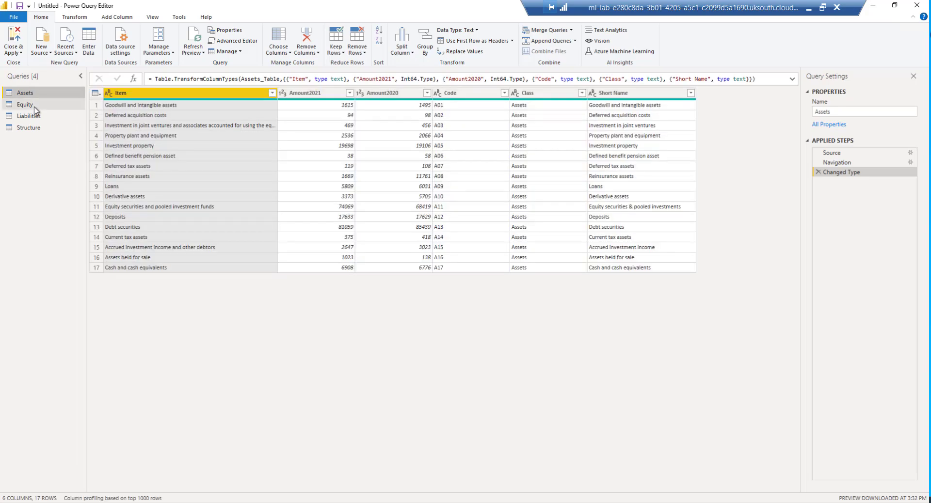
left_click(31, 116)
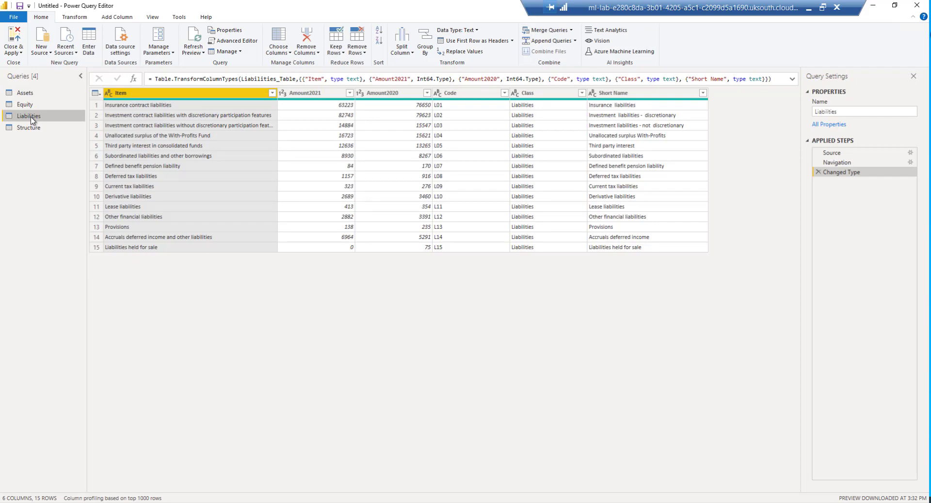
left_click(25, 93)
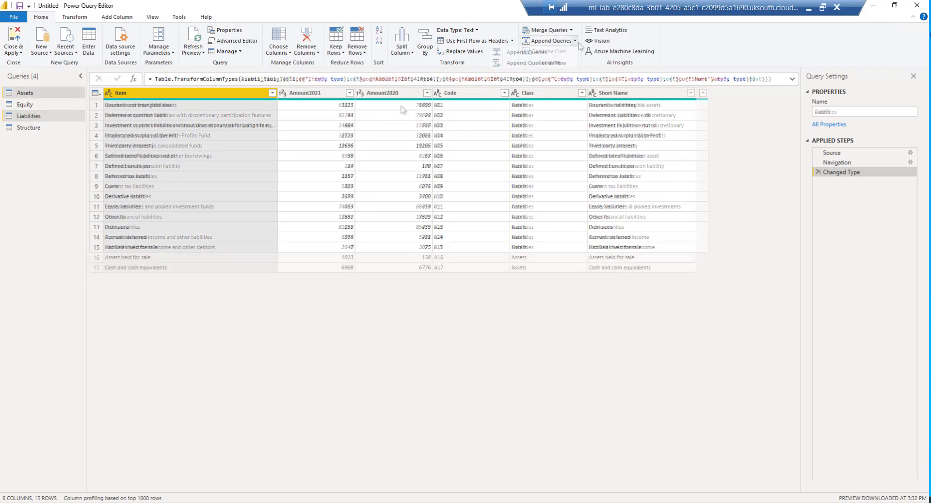
- Append Assets, Equity and Liabilities as a new query, removing the duplicate Assets entry
left_click(575, 41)
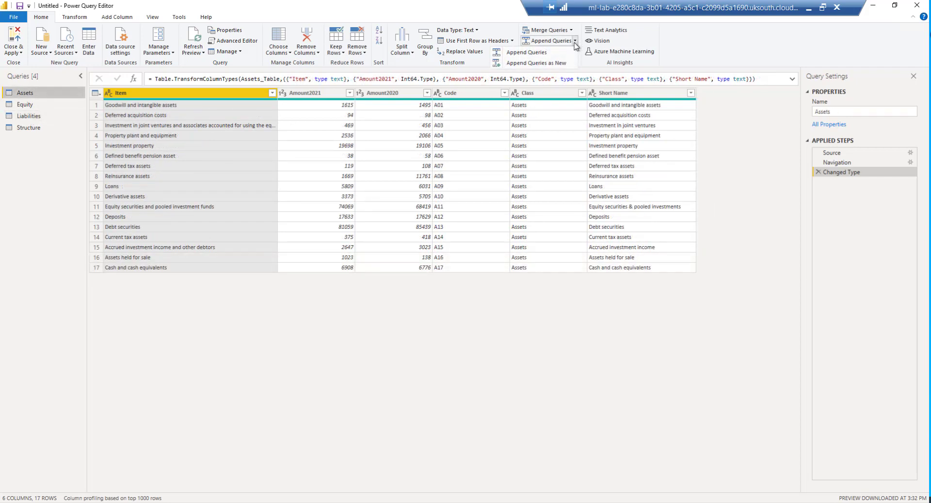
left_click(554, 64)
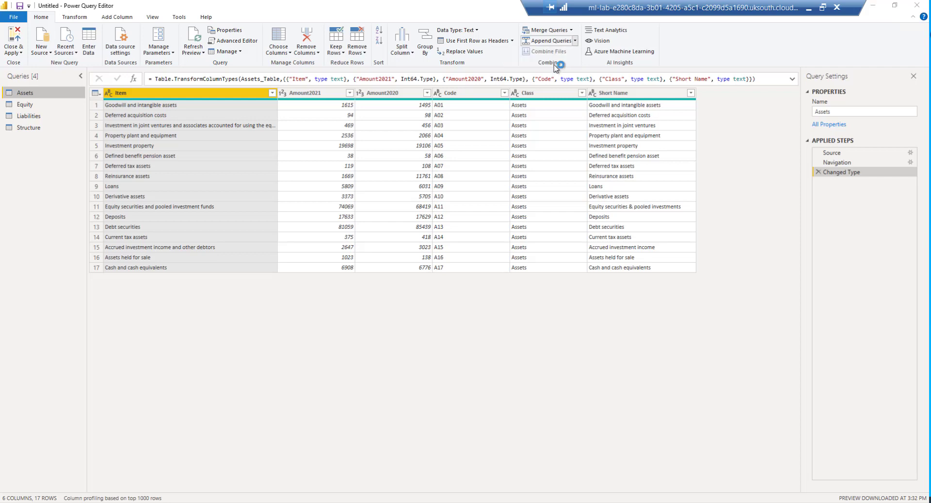
left_click(378, 227)
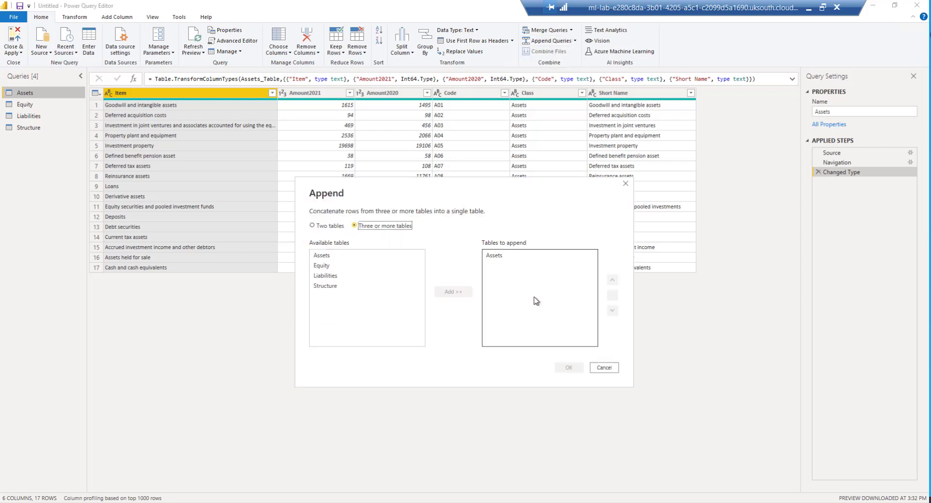
left_click_drag(322, 256, 334, 276)
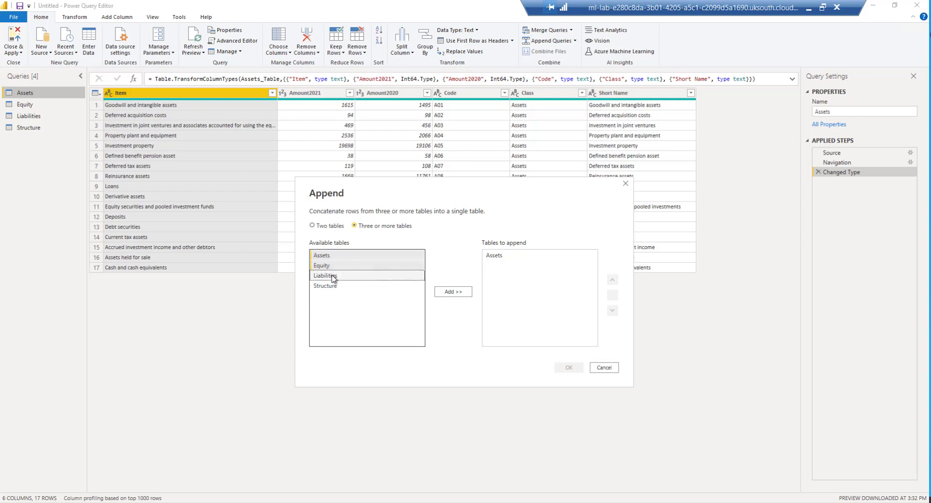
left_click(457, 292)
left_click(504, 256)
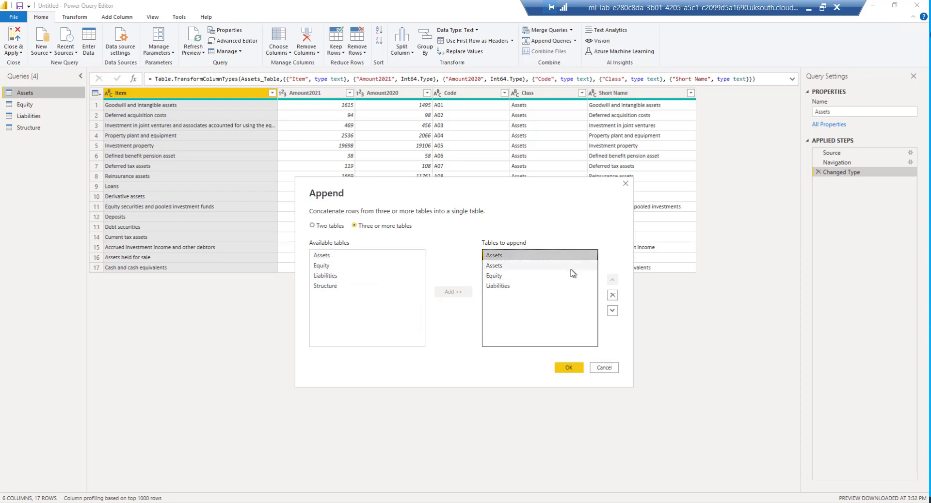
left_click(613, 295)
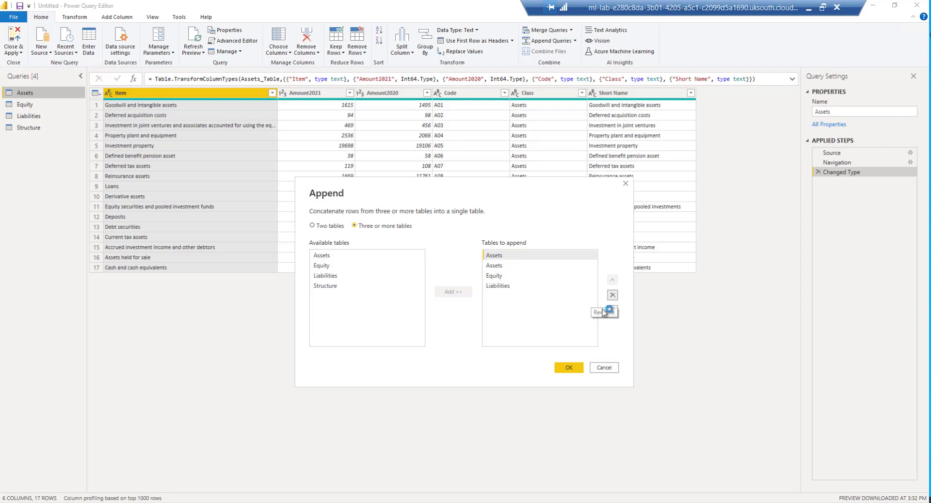
left_click(570, 372)
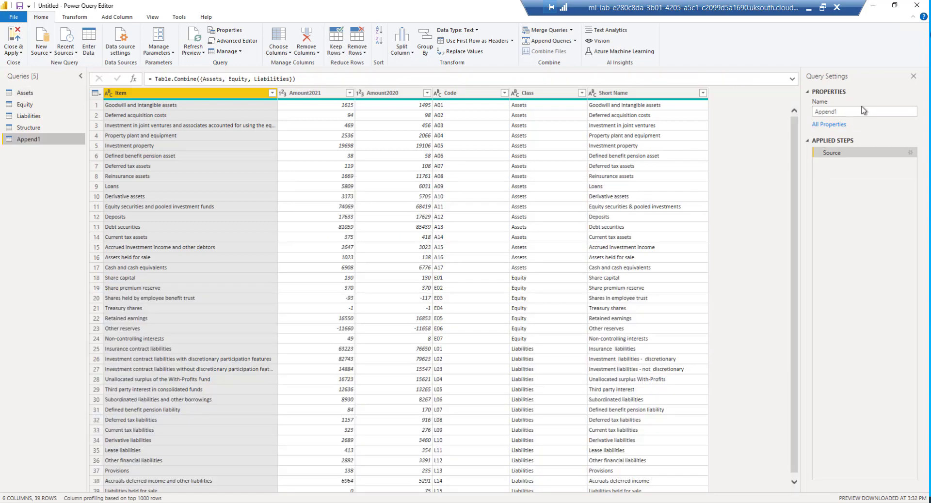
- Rename the appended query to Items and view the Structure query
double_click(863, 111)
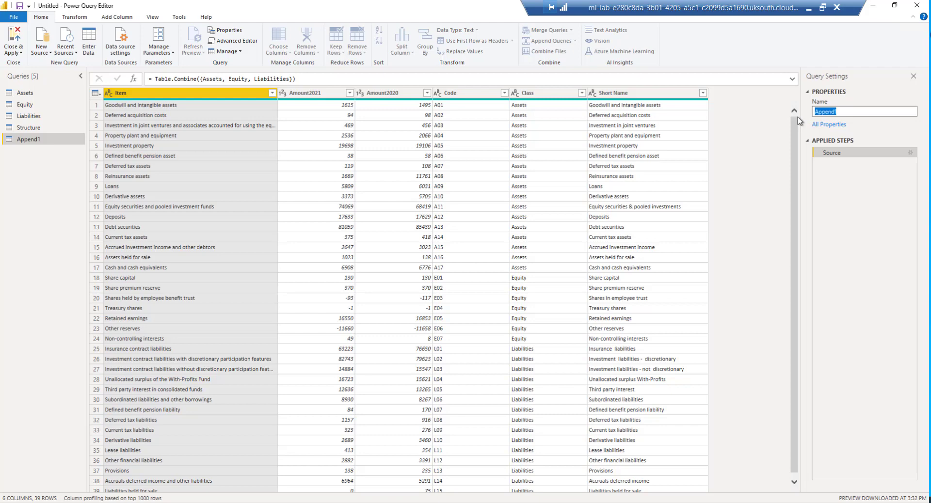
type("Items")
key("Return")
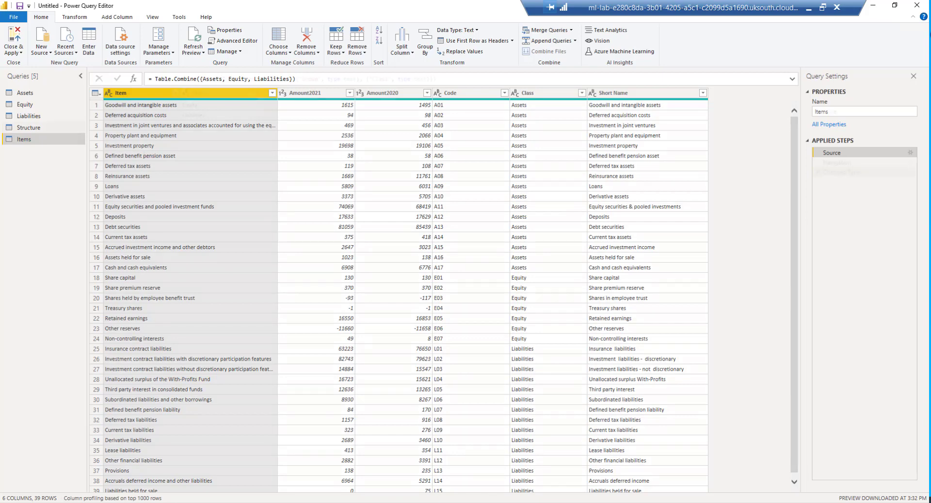
left_click(29, 127)
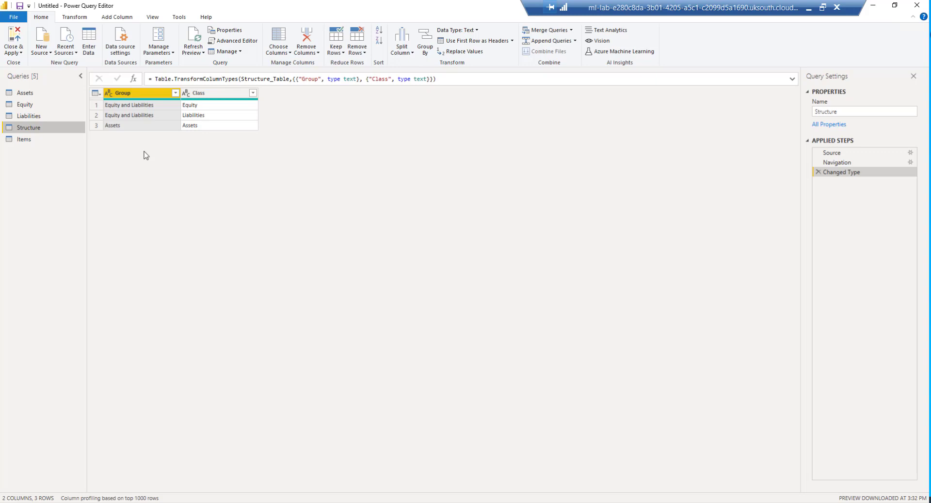
- Merge Structure with Items on Class as a new query using an inner join
left_click(572, 31)
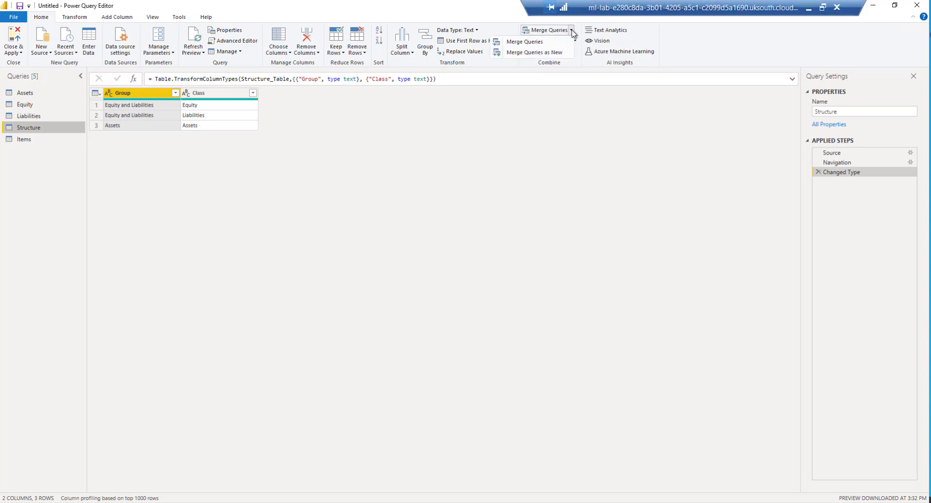
left_click(550, 52)
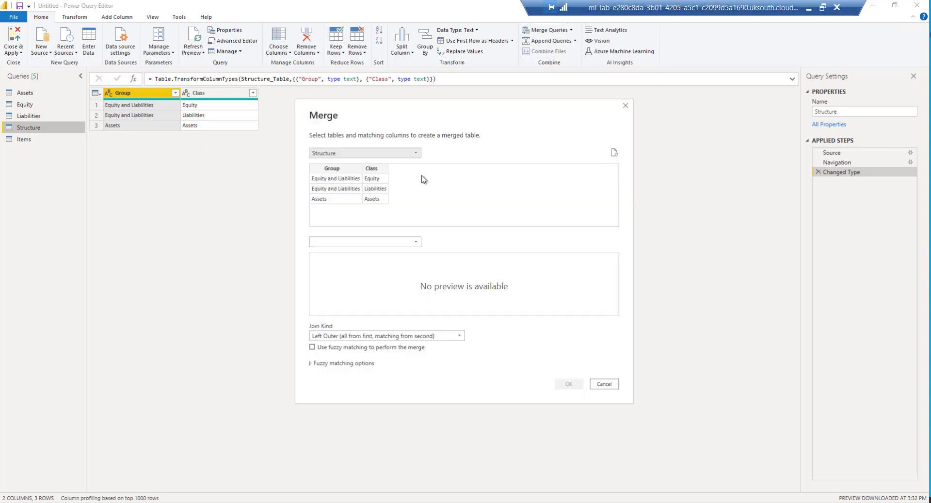
left_click(401, 243)
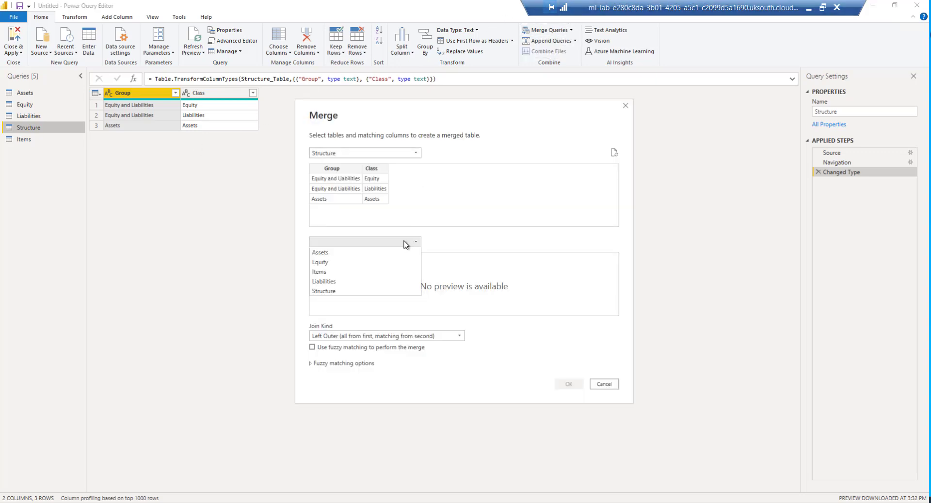
left_click(381, 272)
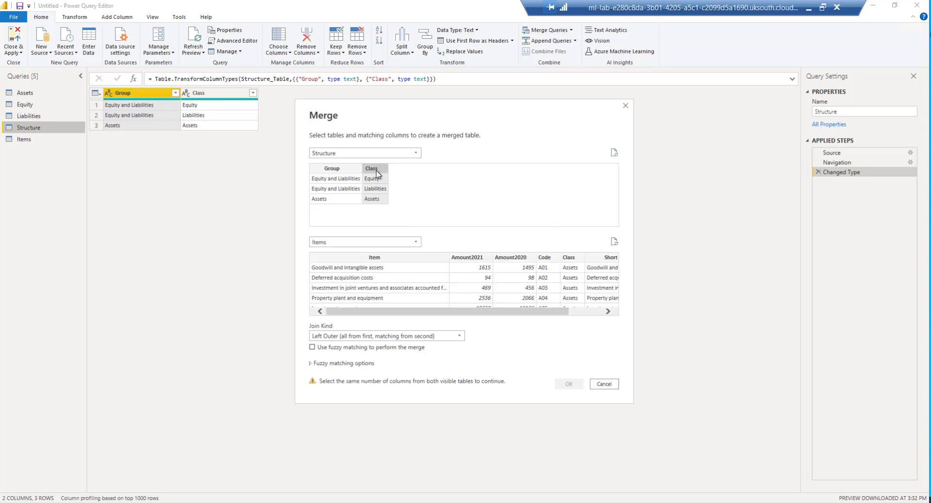
left_click(575, 258)
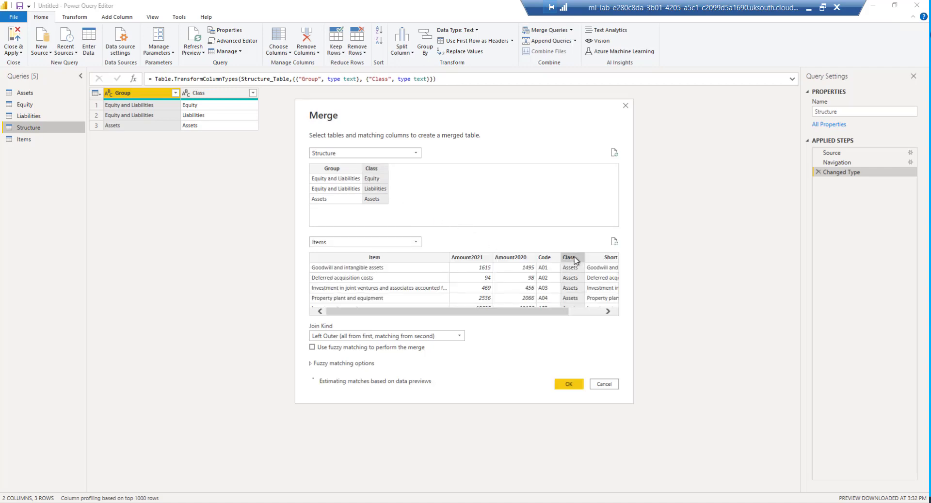
left_click(460, 336)
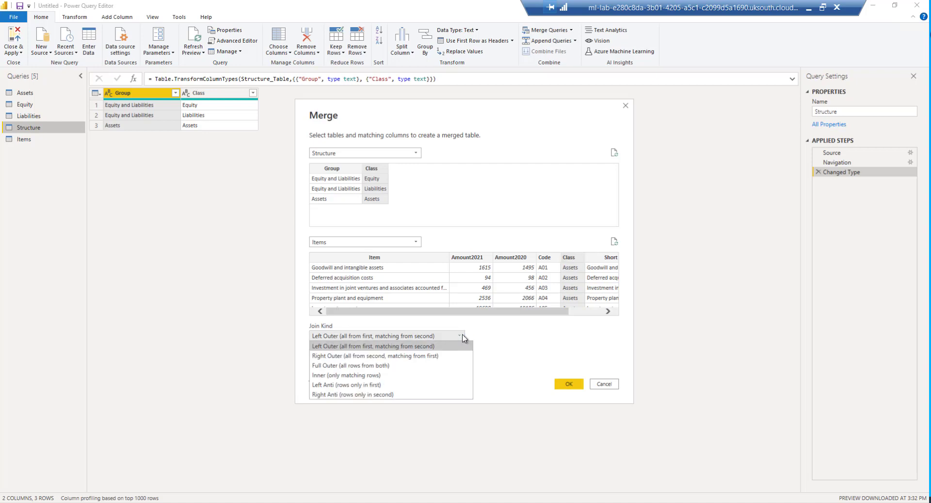
left_click(415, 376)
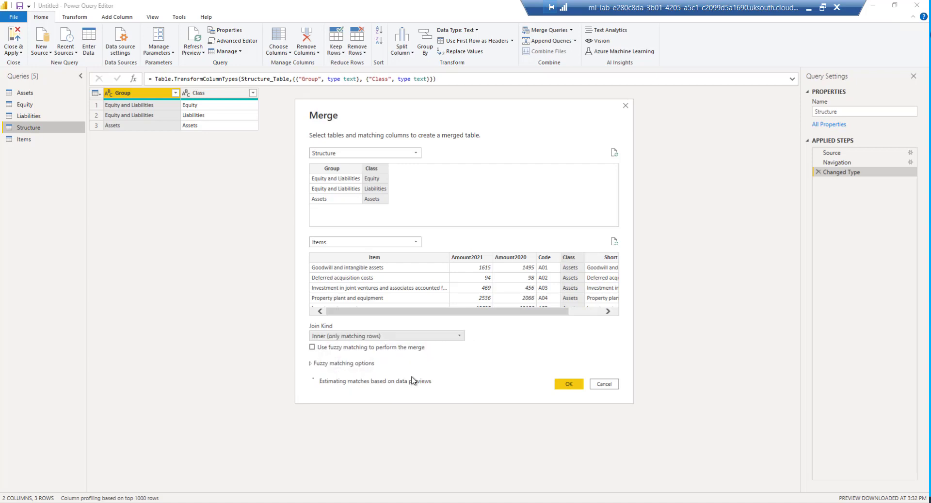
left_click(570, 384)
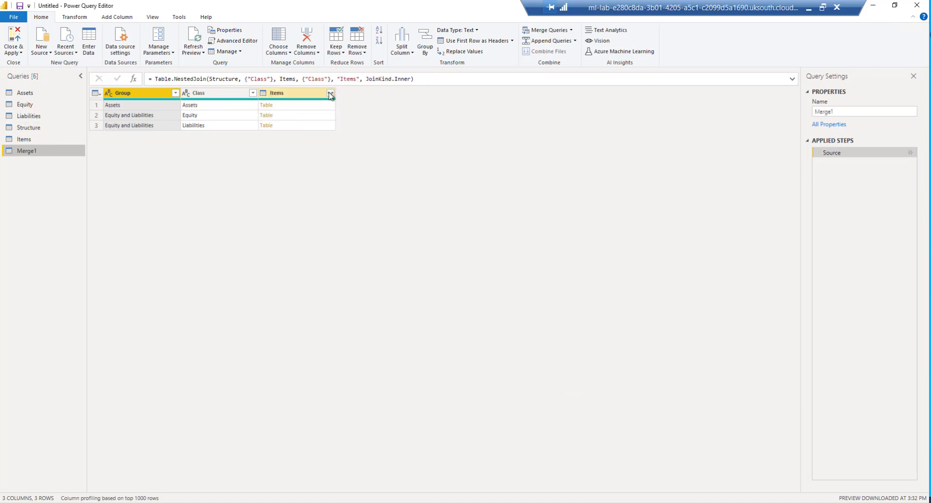
- Expand the Items columns without the Class column and without a name prefix
left_click(330, 93)
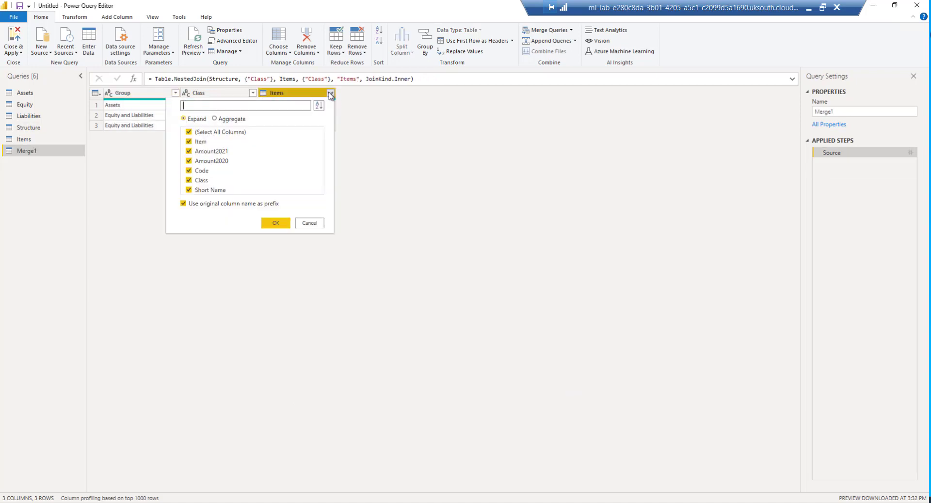
left_click(186, 205)
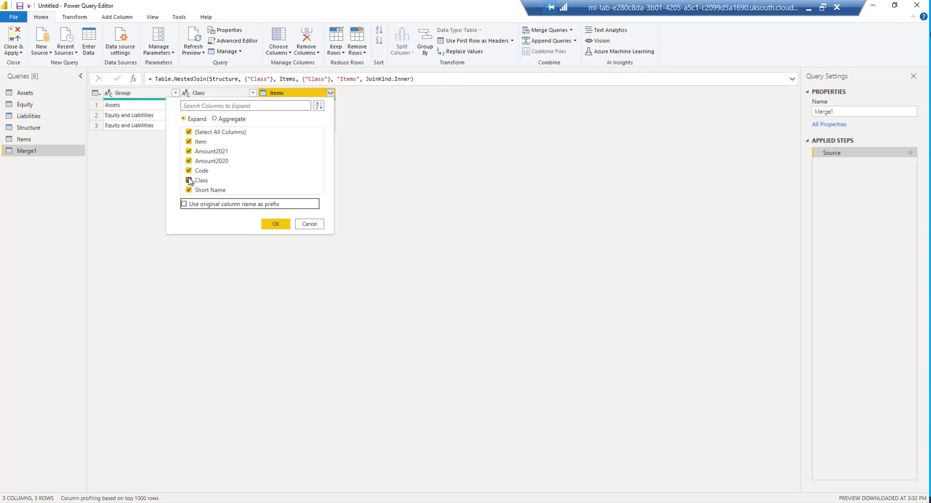
left_click(189, 181)
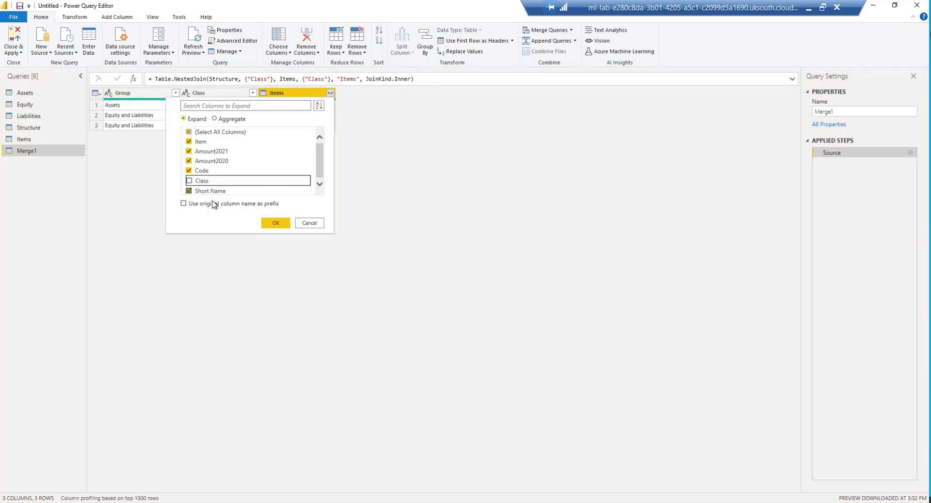
left_click(275, 223)
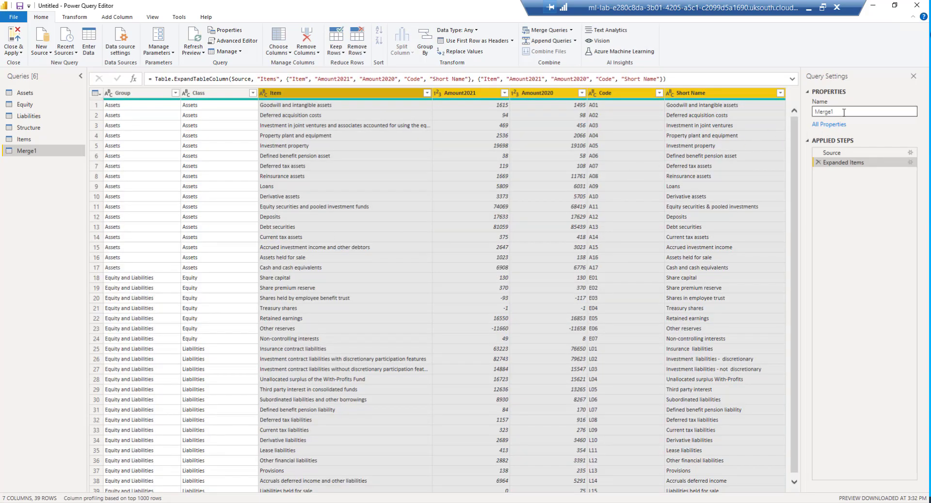
- Rename the Merge1 query to Balance Sheet
left_click_drag(844, 112, 815, 112)
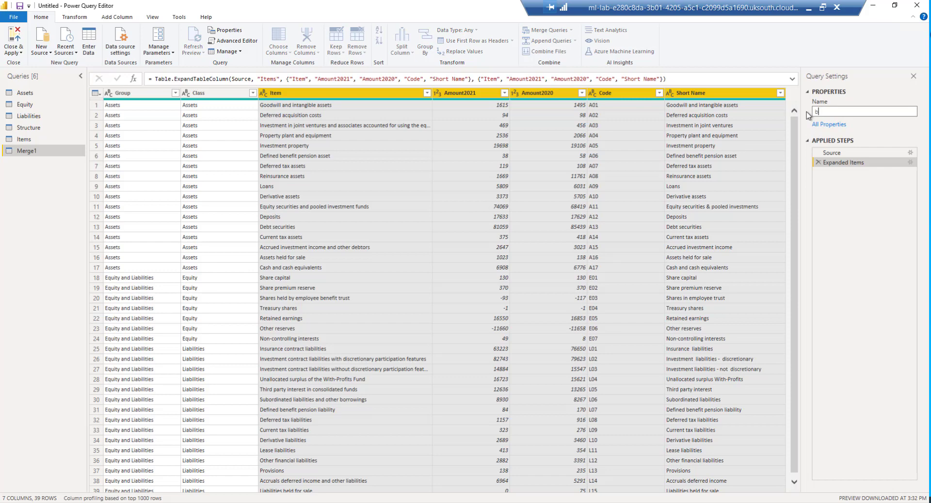
type("balance Sheet")
key("Return")
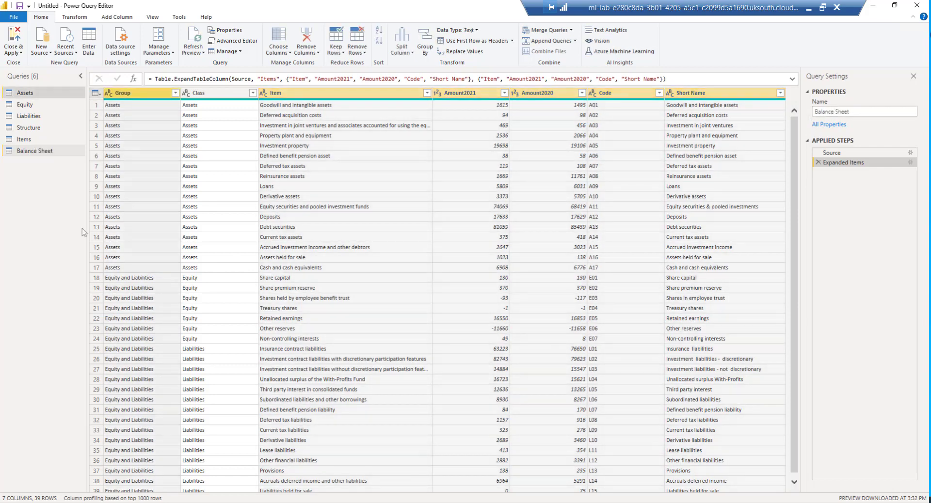
left_click(38, 151)
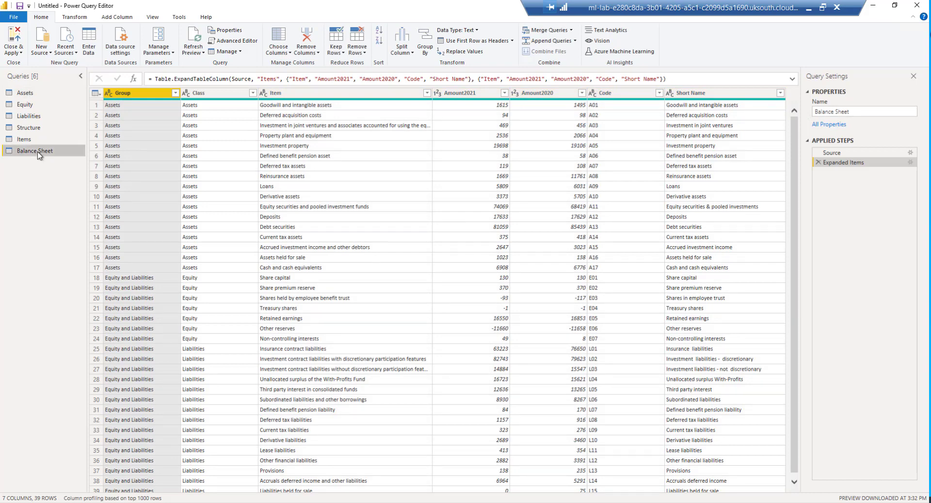
- Disable loading for the Assets query so it stays out of the report
left_click(35, 93)
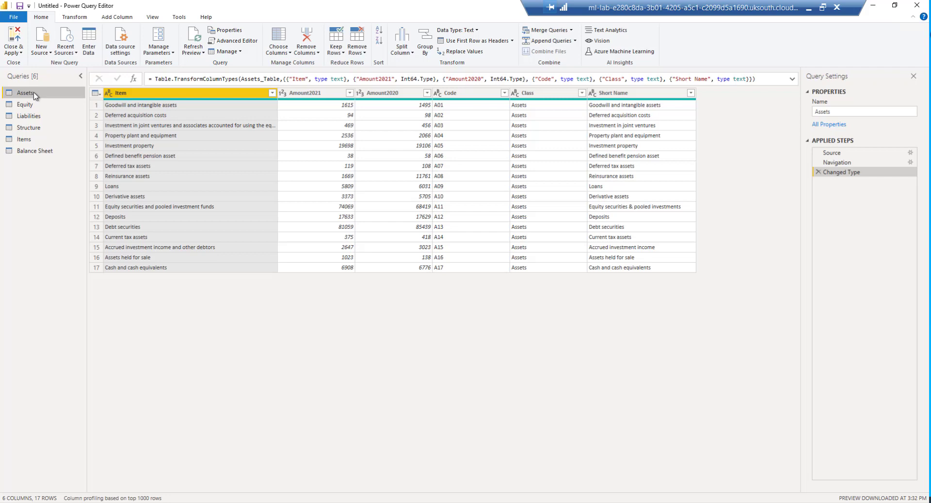
right_click(35, 95)
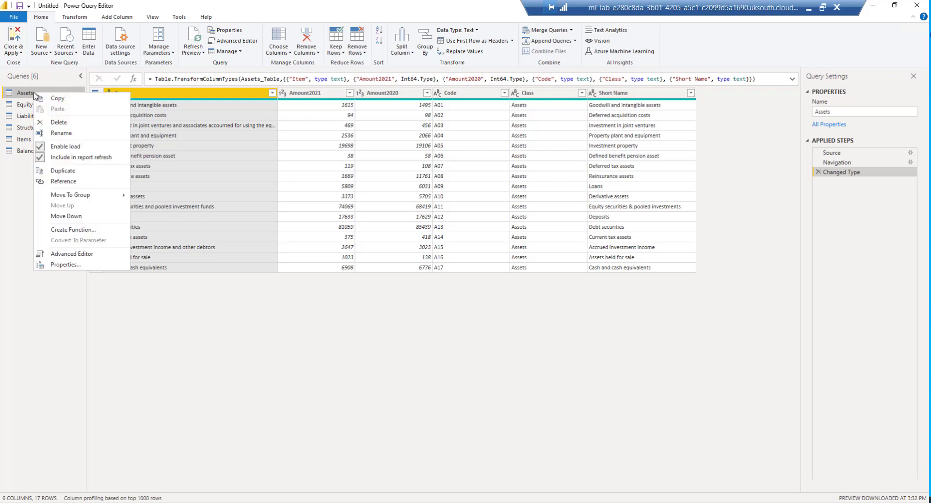
left_click(42, 147)
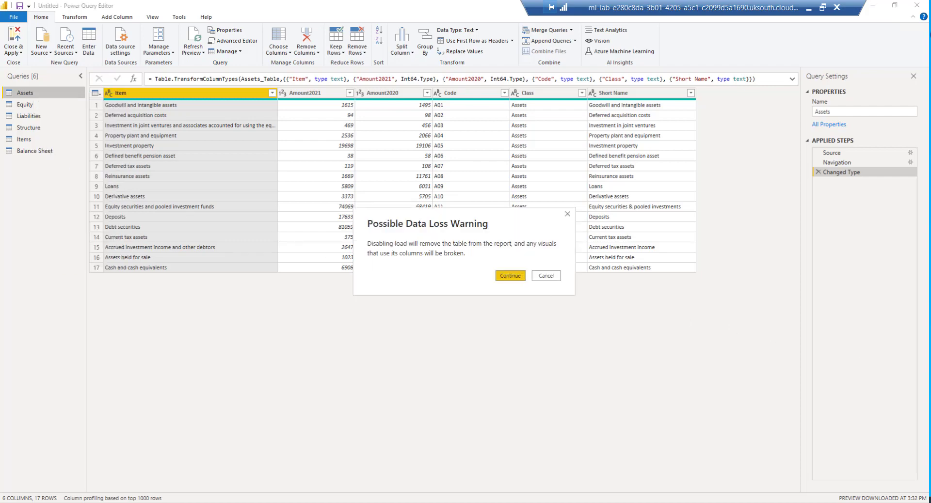
key("Return")
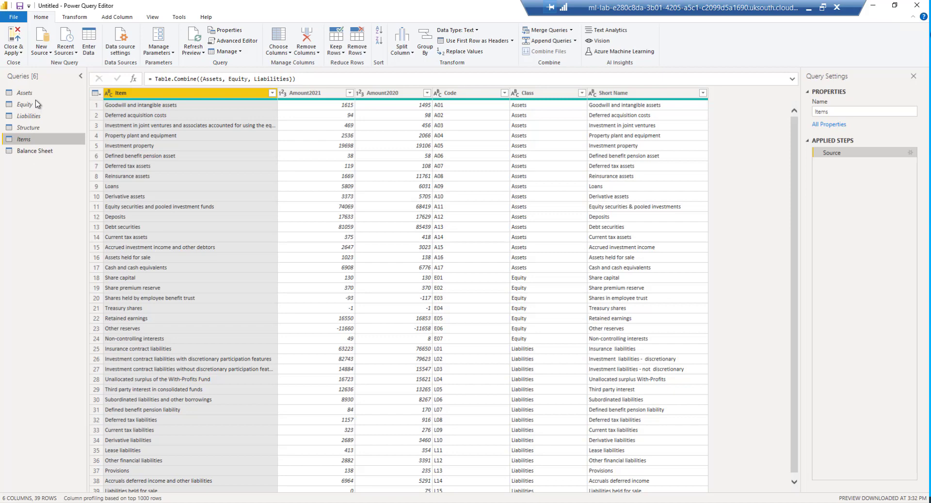
- Close & Apply the queries, then add a matrix totalling Amount2020 and Amount2021
left_click(22, 54)
left_click(27, 66)
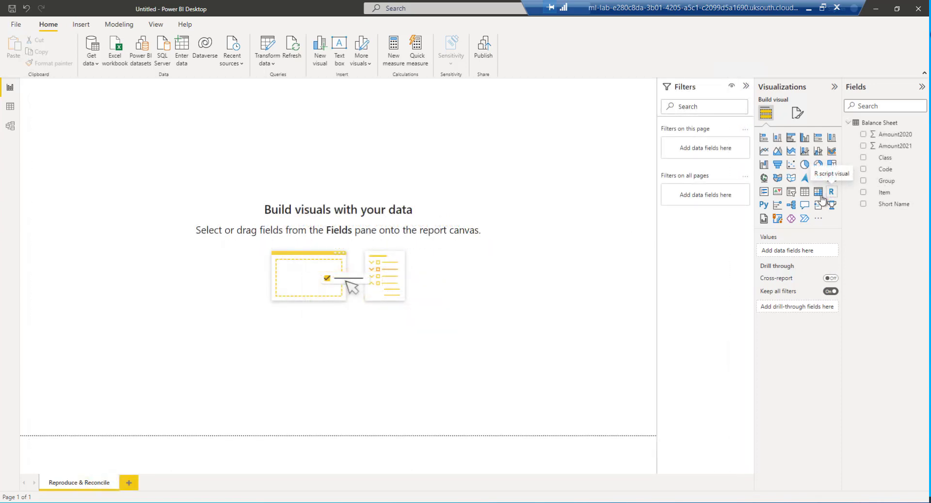
left_click(818, 195)
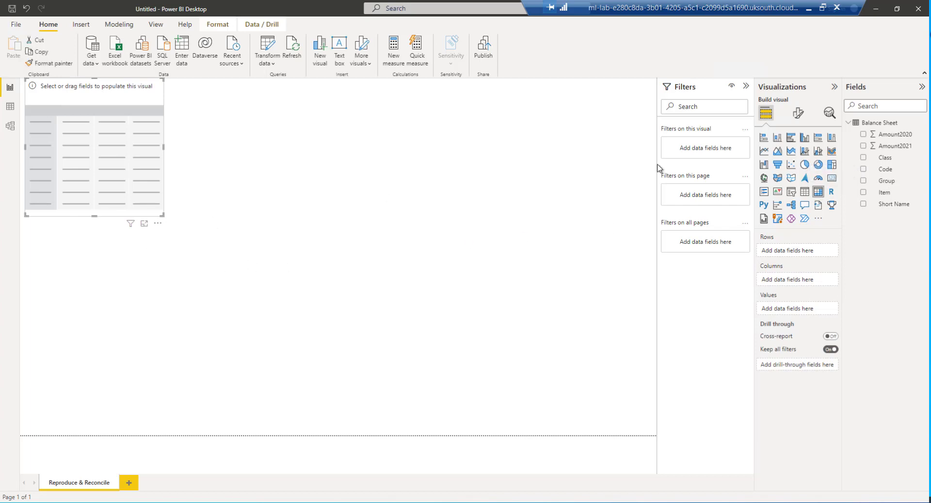
left_click(863, 135)
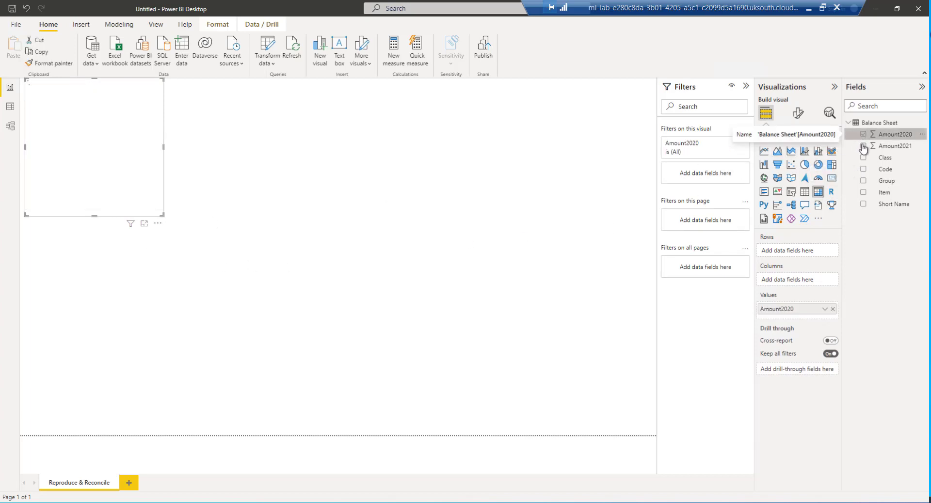
left_click(863, 146)
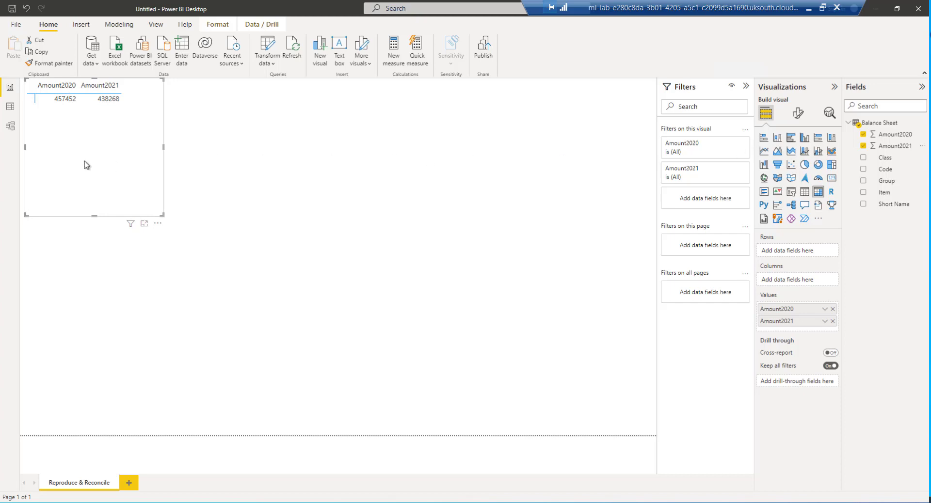
- Turn on thousands separators for both amount fields in Model view
left_click(11, 127)
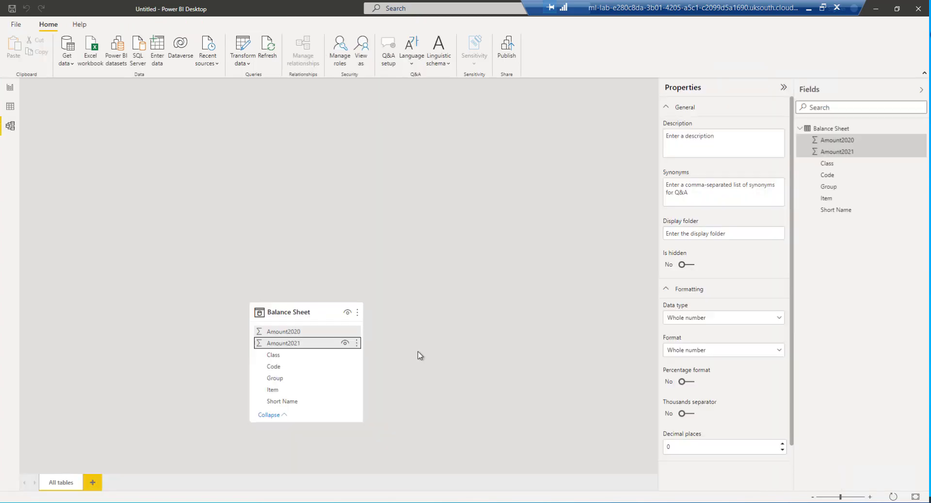
left_click(691, 415)
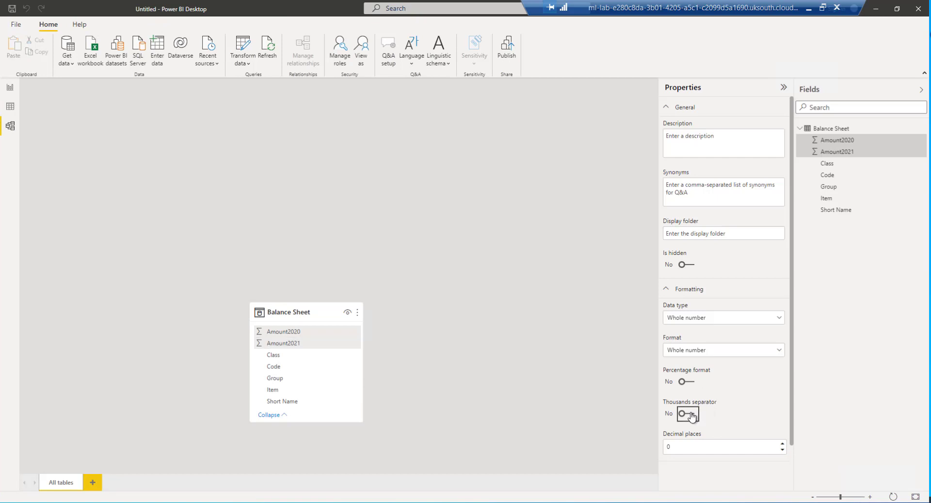
left_click(691, 415)
left_click(13, 92)
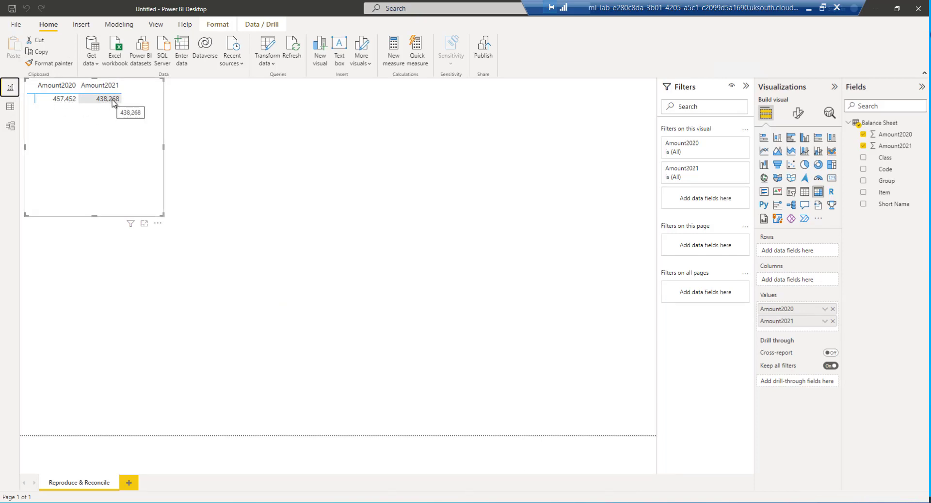
- Rename the Amount2020 field to 2020 (£m)
left_click(896, 135)
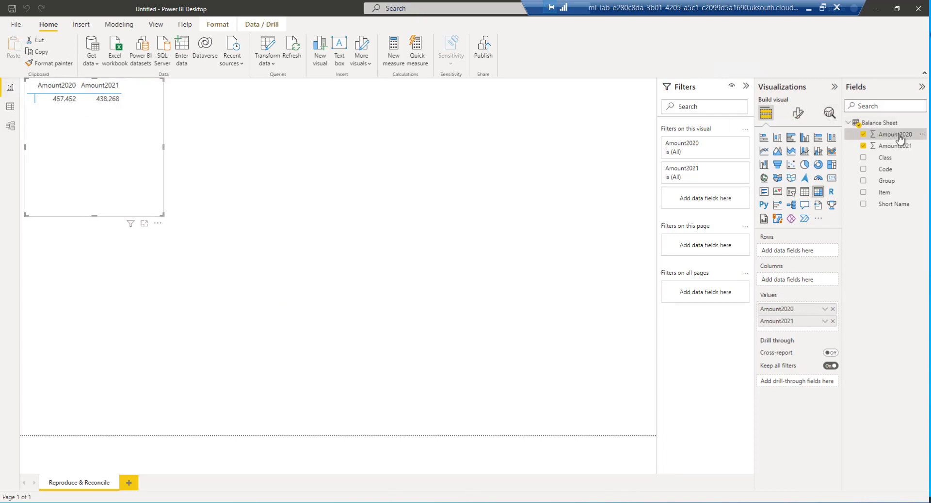
left_click(925, 138)
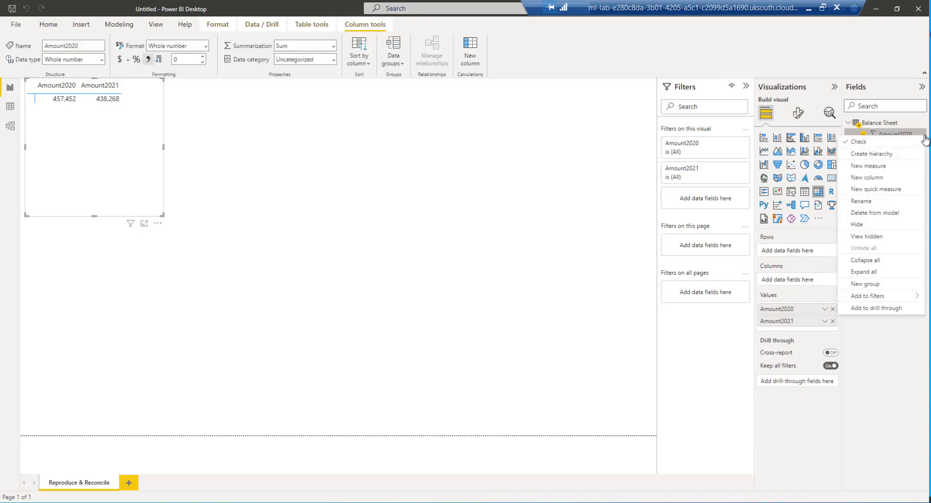
left_click(862, 201)
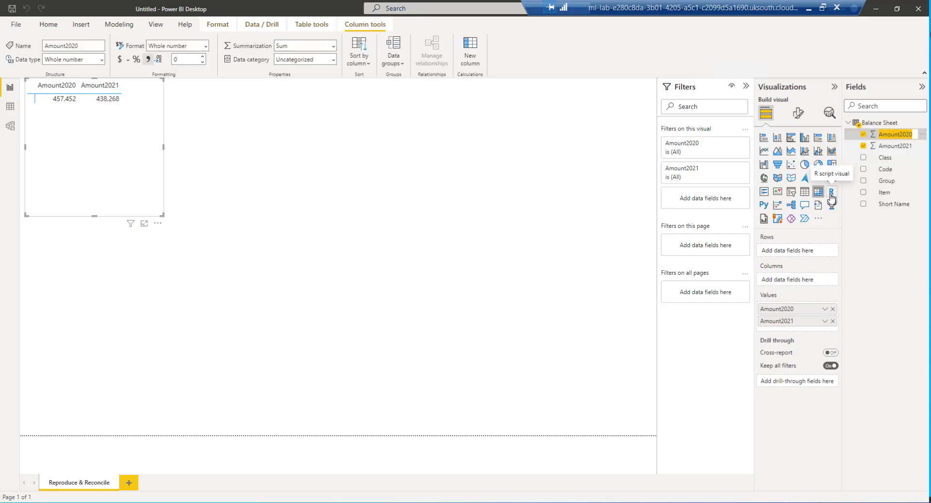
type("2020 (£m")
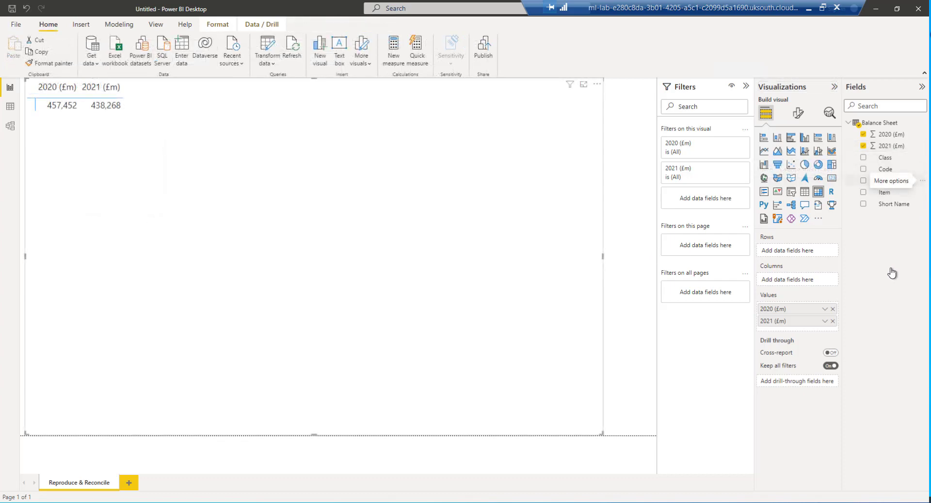
- Add Group to the matrix rows and switch off row subtotals
left_click(863, 182)
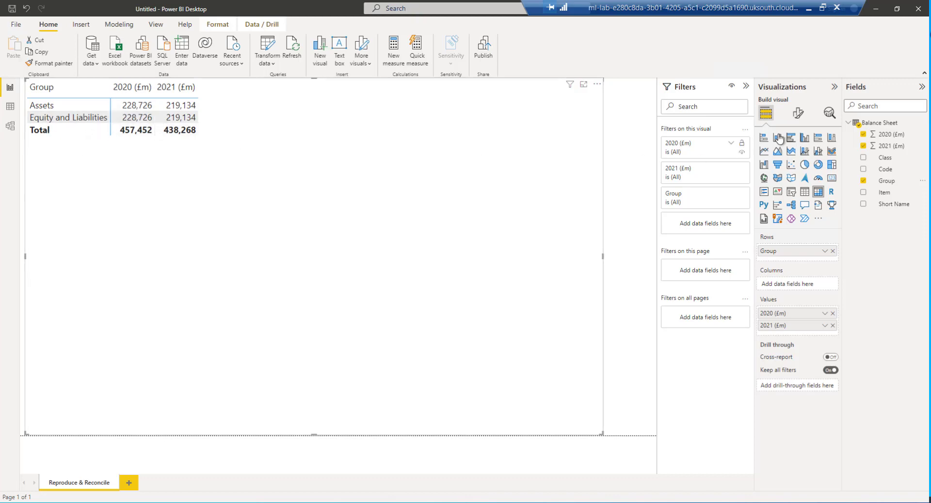
left_click(799, 115)
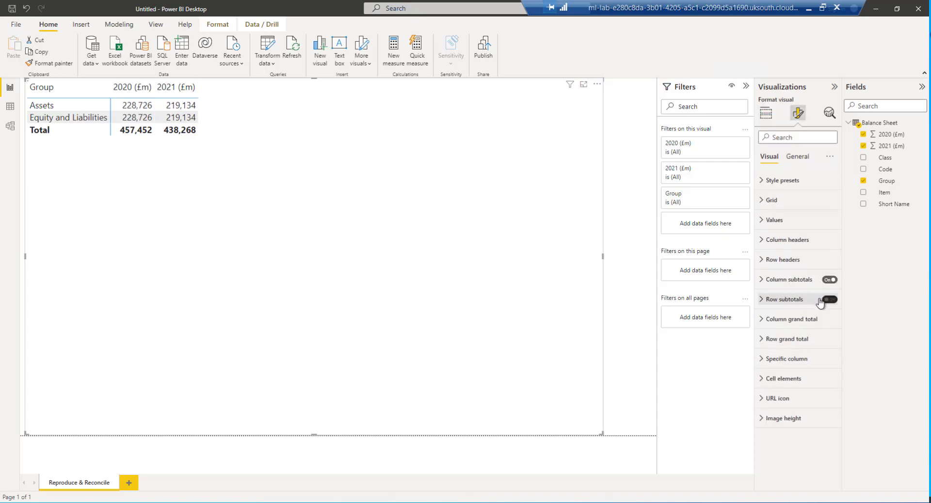
left_click(824, 300)
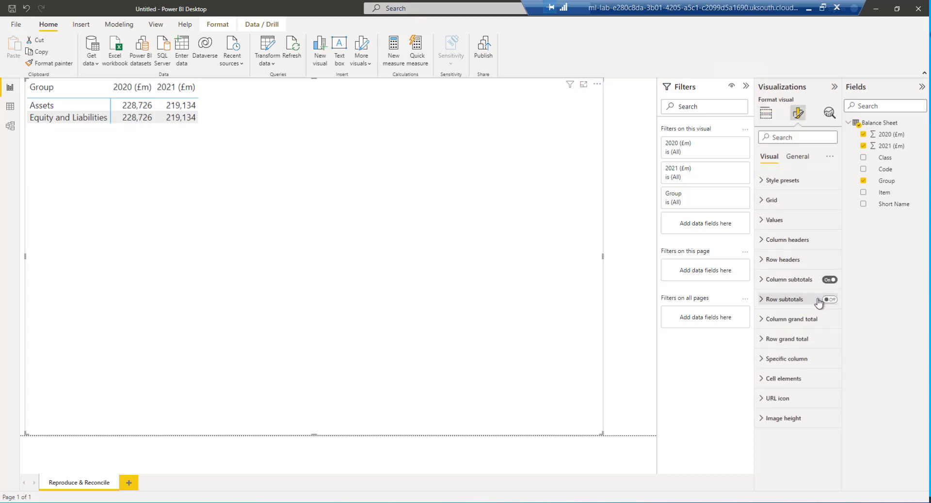
- Add Class and Item beneath Group and expand every matrix level
left_click(771, 120)
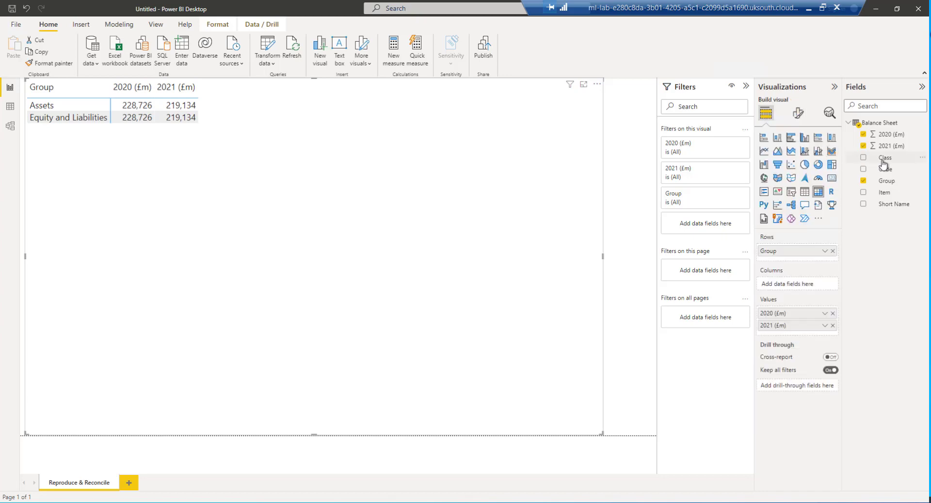
left_click_drag(883, 160, 805, 263)
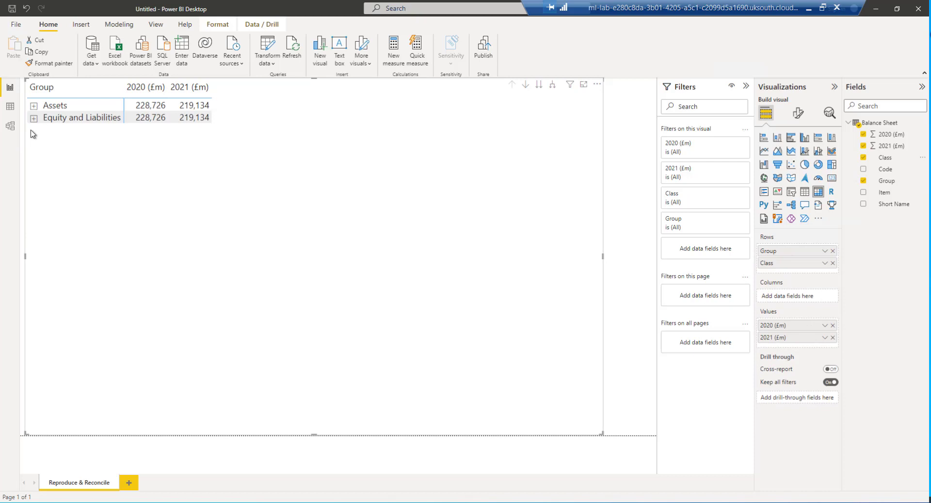
left_click(33, 119)
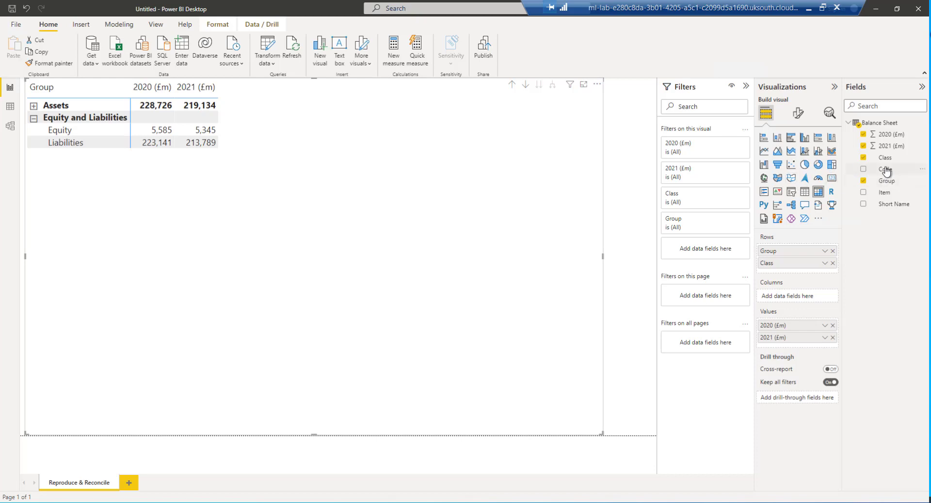
left_click_drag(885, 193, 803, 272)
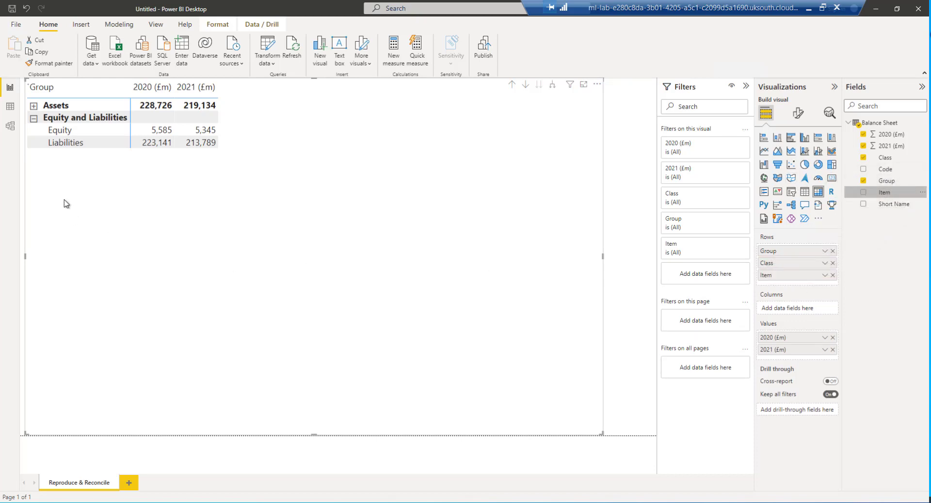
right_click(69, 108)
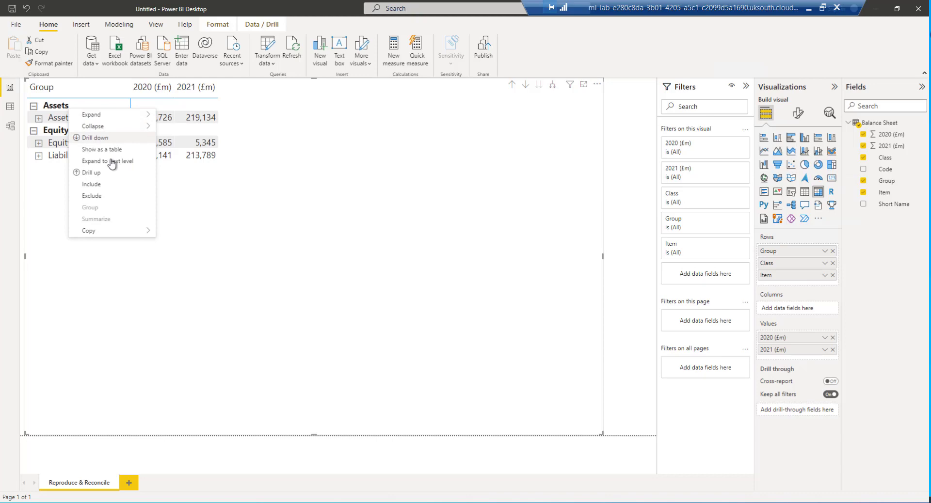
mouse_move(124, 116)
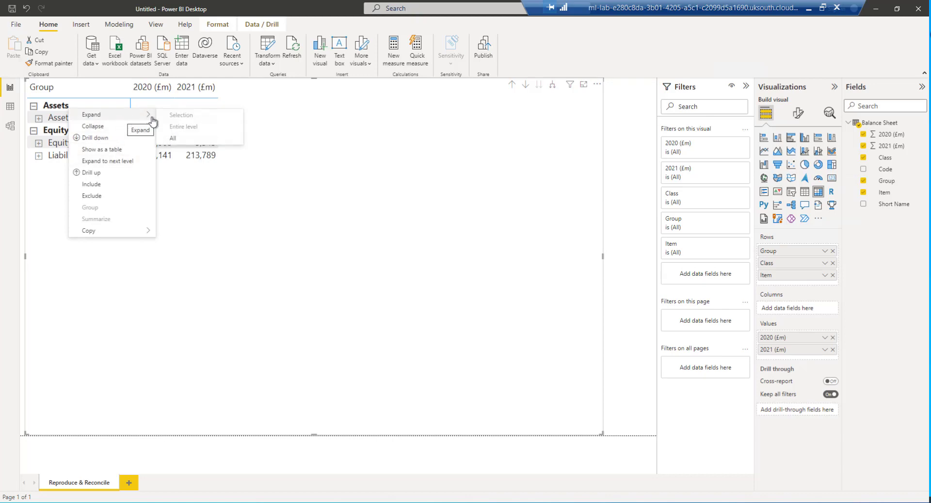
left_click(192, 140)
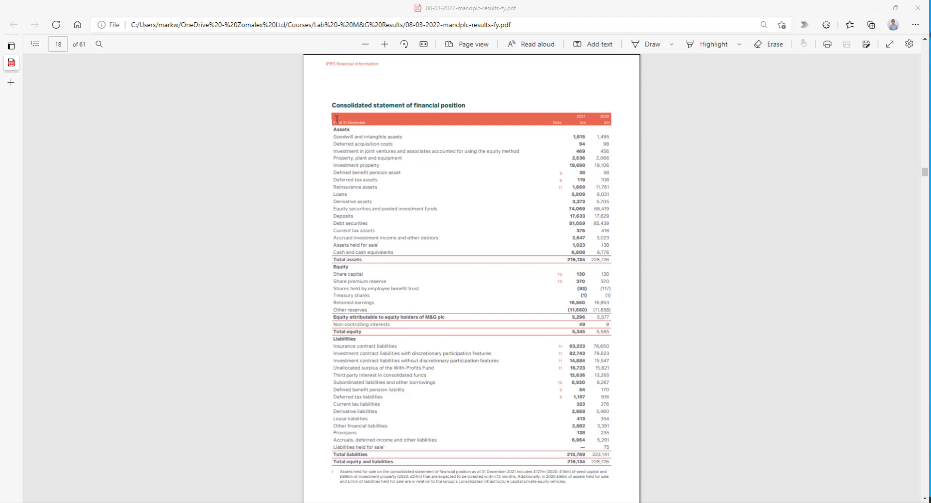
mouse_move(336, 120)
left_mouse_down()
mouse_move(358, 120)
mouse_move(349, 130)
left_mouse_up()
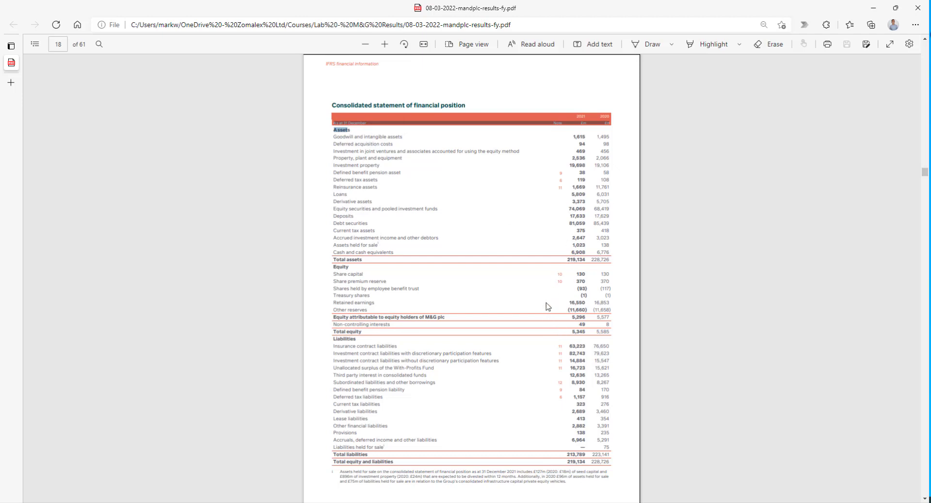
left_click_drag(356, 137, 388, 255)
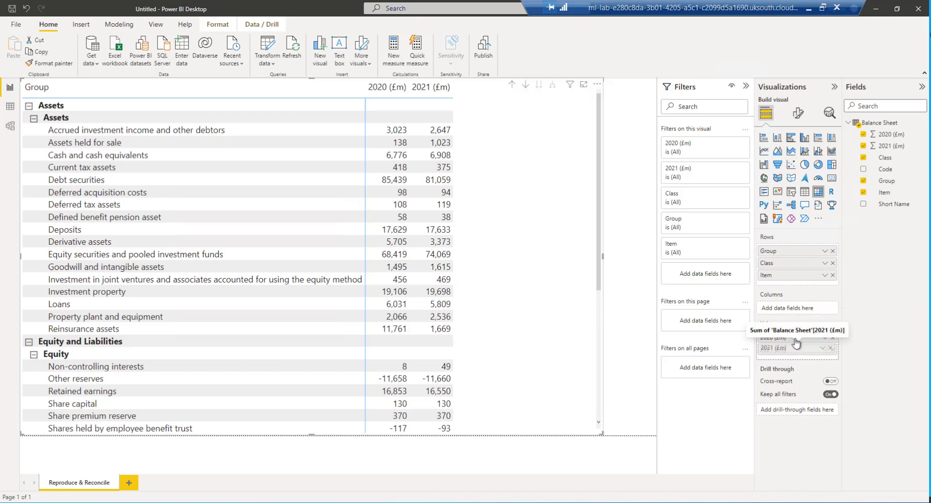
- Put 2021 (£m) before 2020 (£m) and rename the Group row header to 'As at 31 December'
left_click_drag(791, 354, 790, 339)
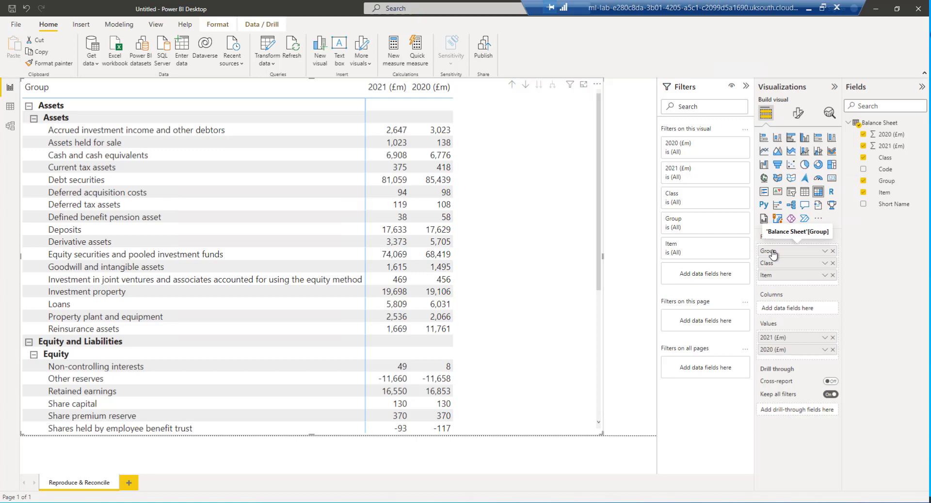
double_click(773, 252)
type("As at 31 December")
key("Return")
- Apply the Minimal style preset to the matrix
left_click(798, 113)
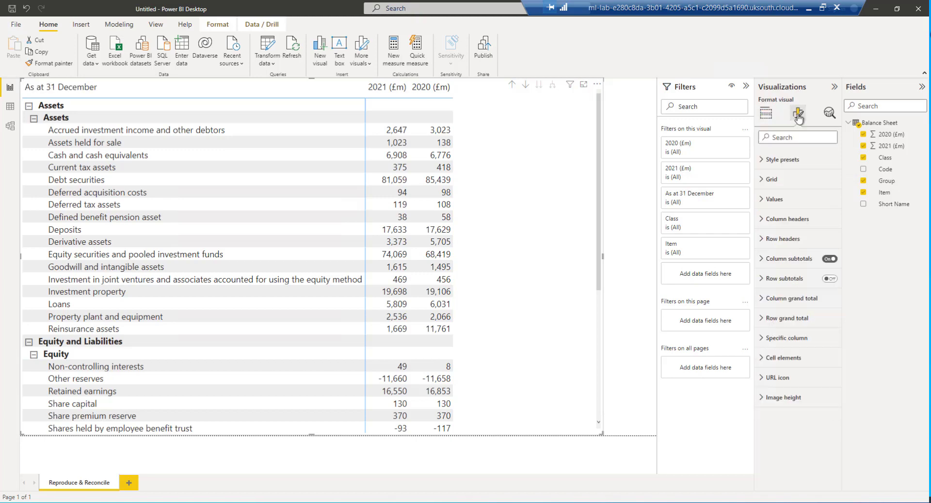
left_click(776, 181)
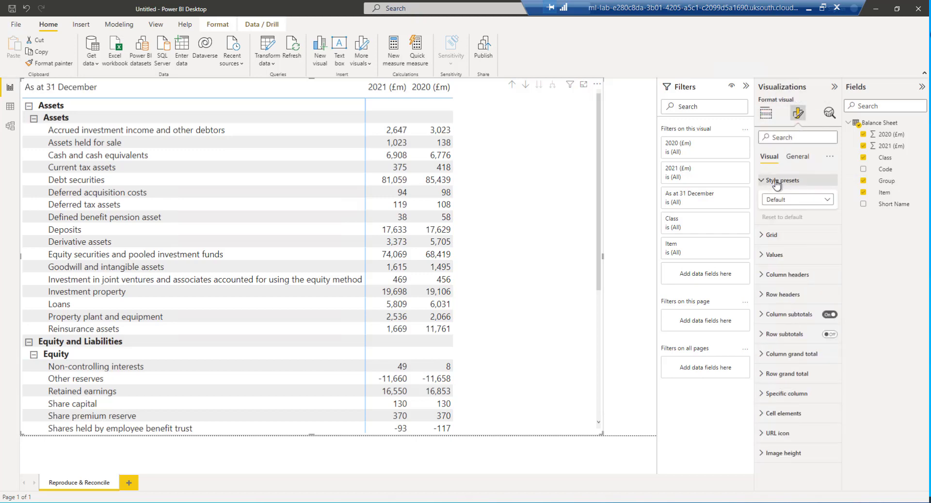
left_click(783, 200)
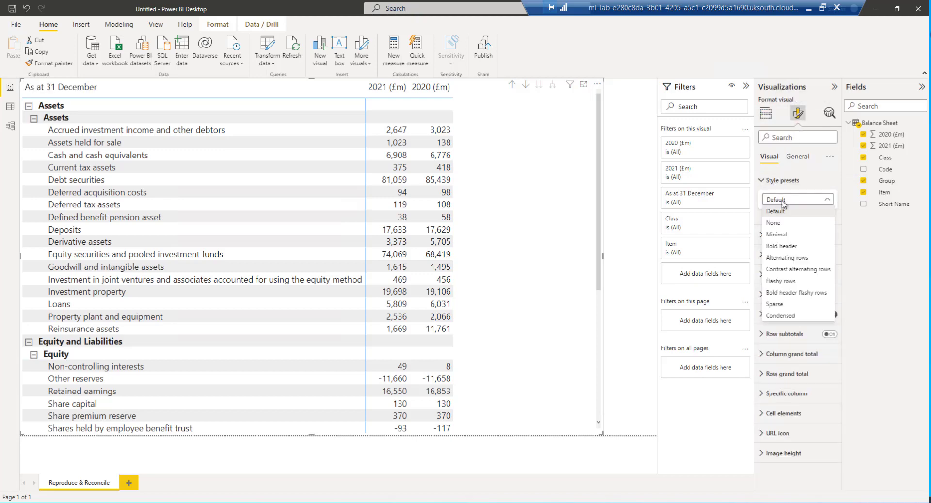
left_click(782, 236)
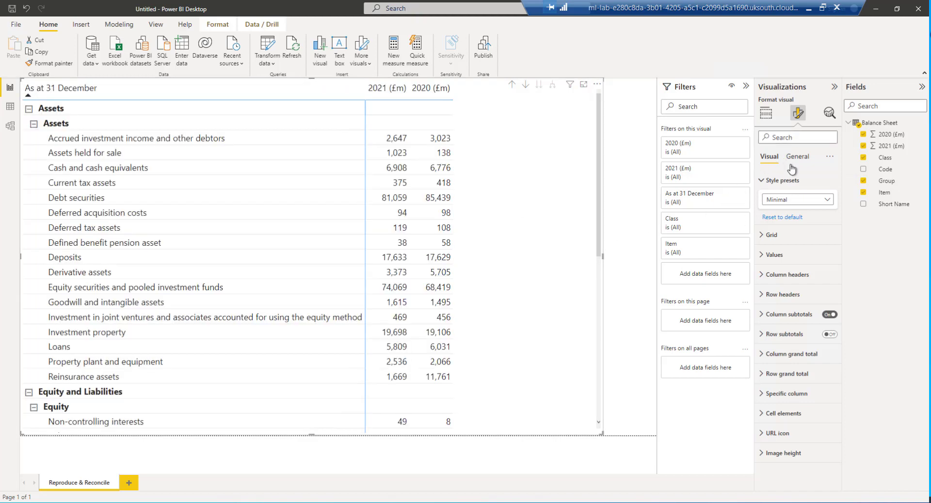
- Give the matrix column headers an orange background with white text
left_click(761, 279)
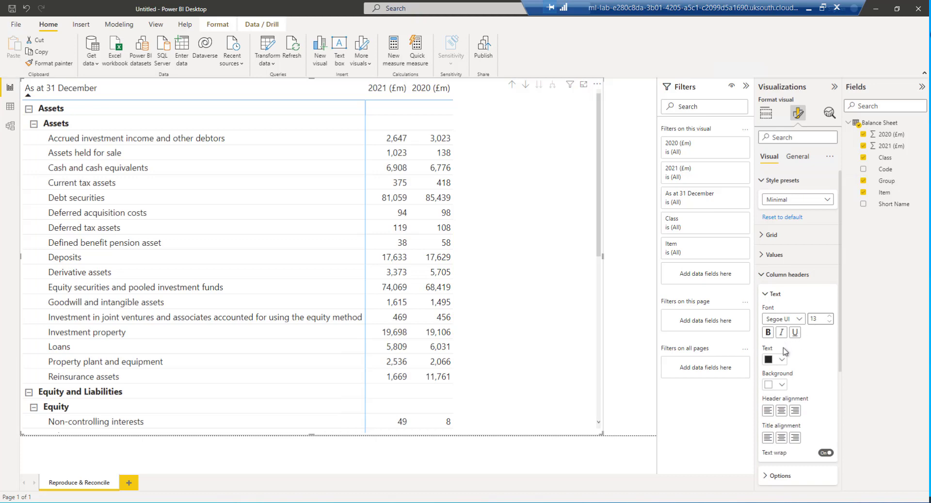
left_click(779, 384)
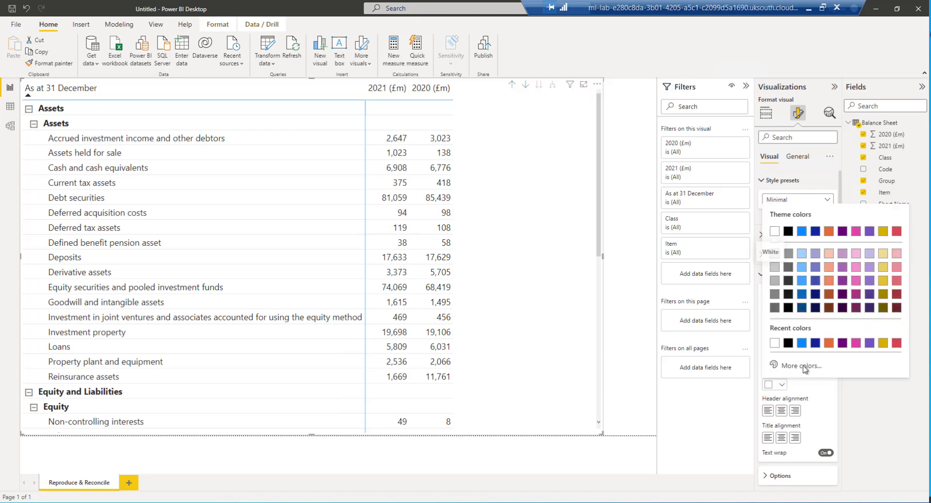
left_click(829, 343)
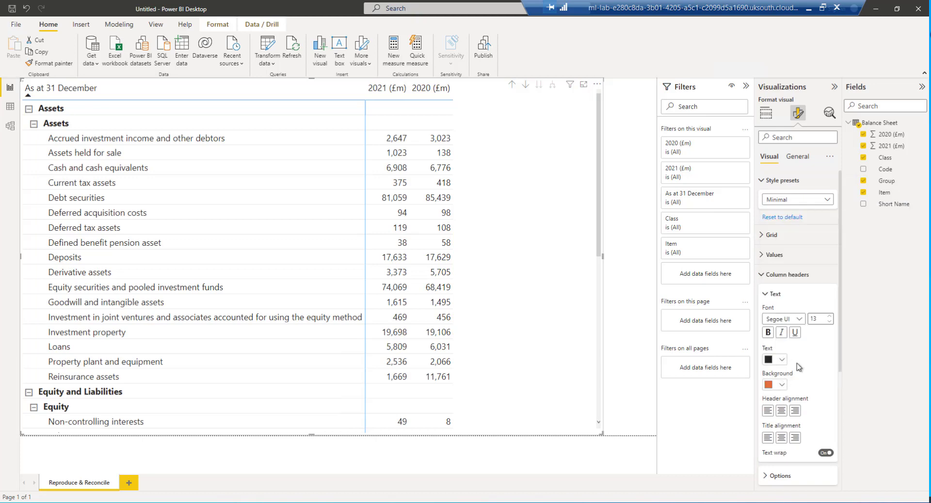
left_click(782, 361)
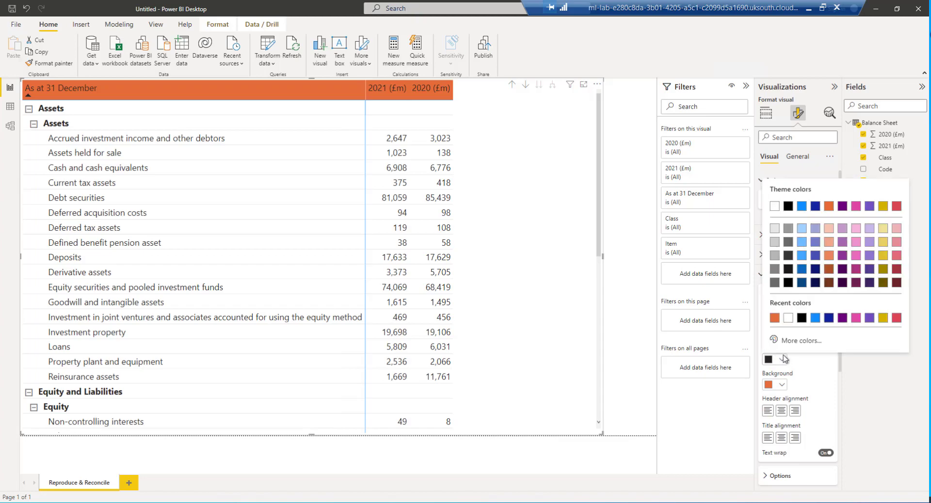
left_click(770, 212)
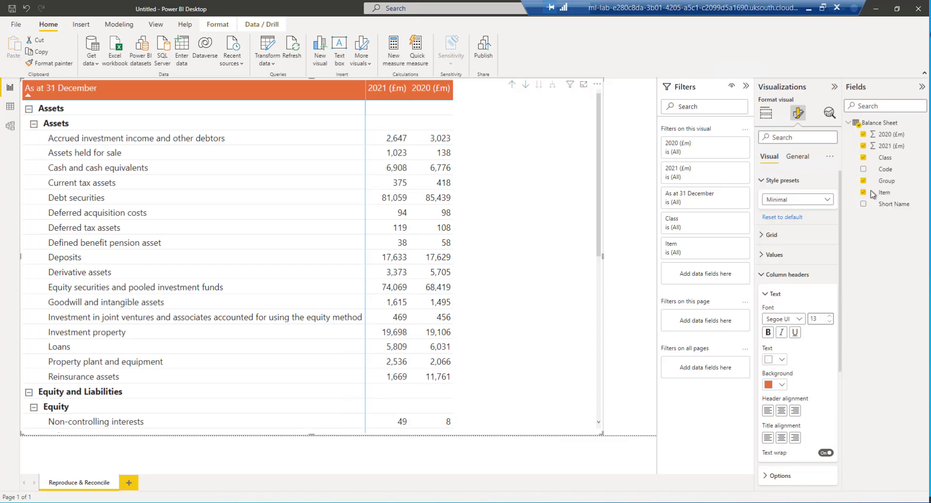
- Title the matrix 'Consolidated Statement Of Financial Position' and switch to Data view
left_click(797, 160)
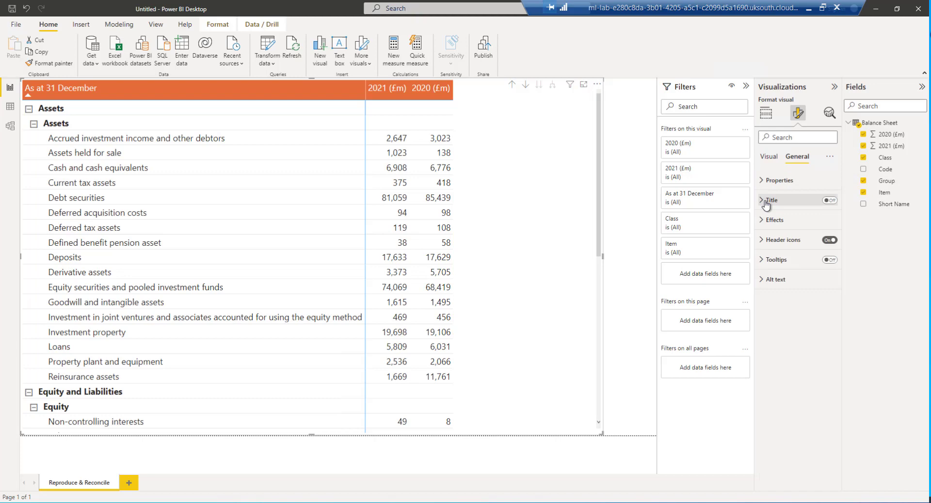
left_click(829, 200)
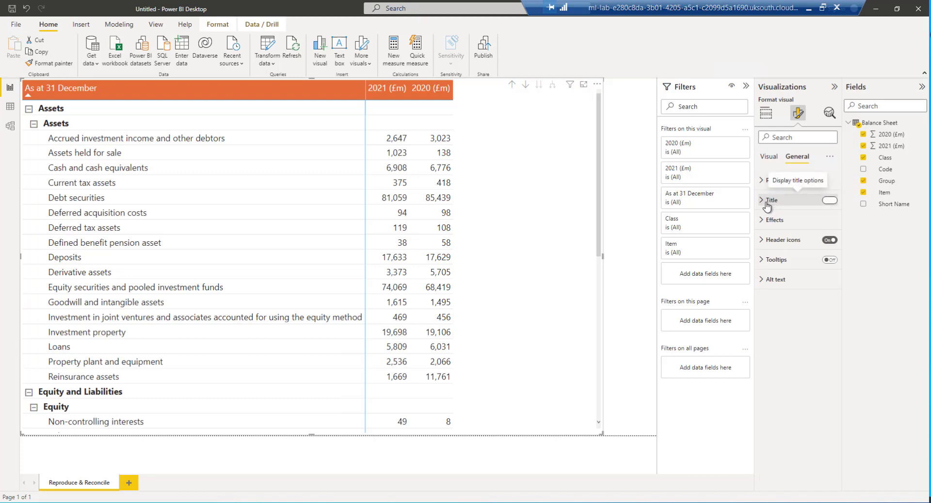
left_click(762, 201)
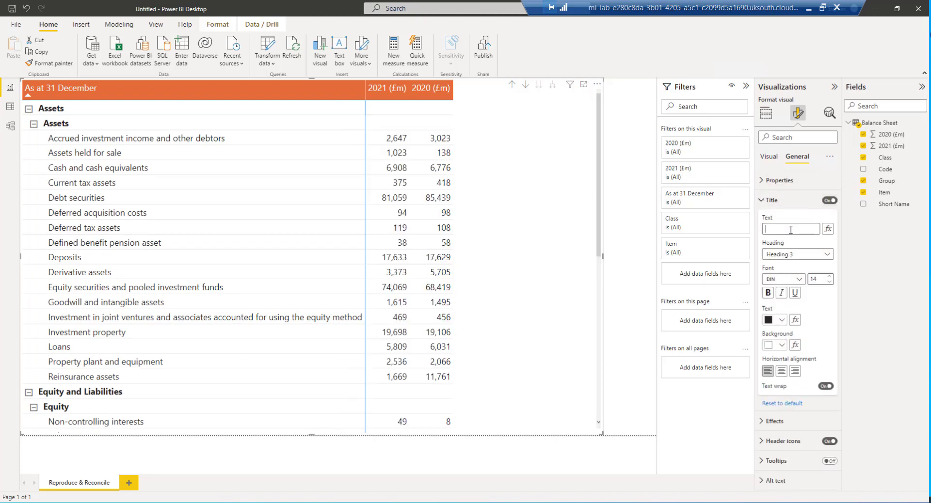
left_click(791, 229)
key("ctrl+v")
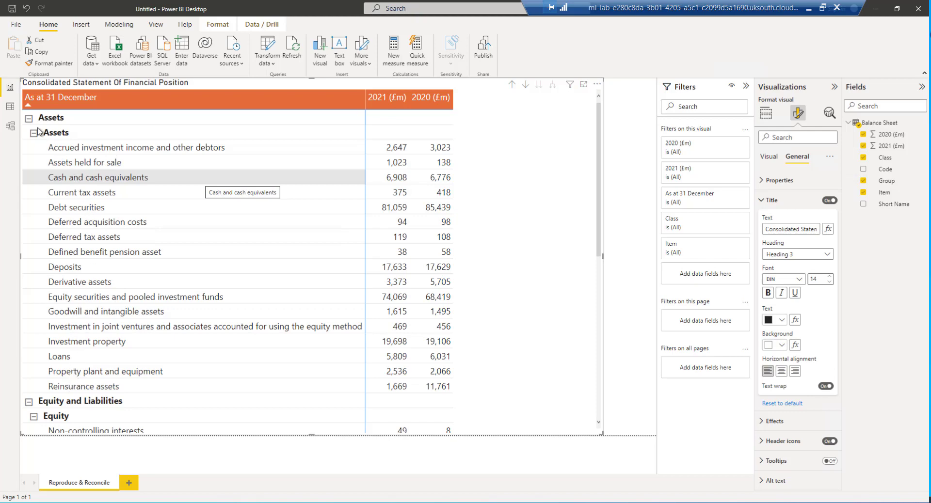
left_click(9, 108)
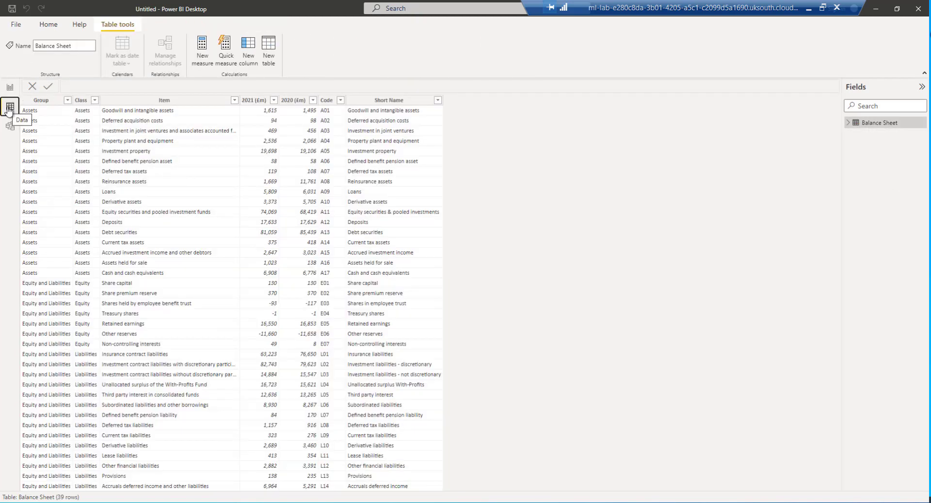
- Sort both the Item and Short Name columns by the Code column
left_click(164, 100)
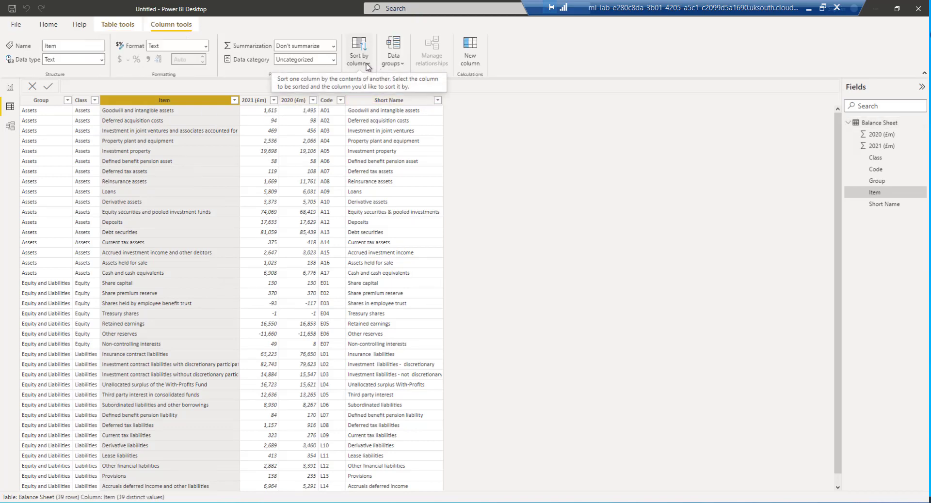
left_click(367, 66)
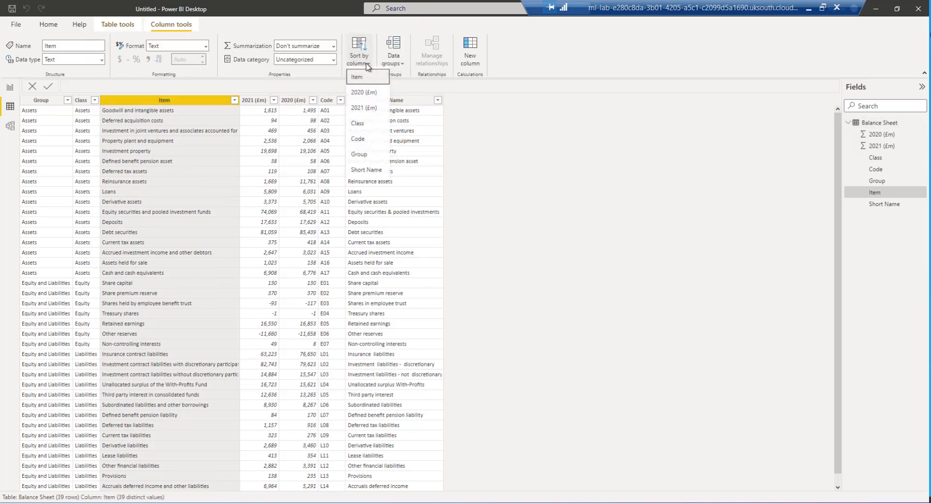
left_click(371, 140)
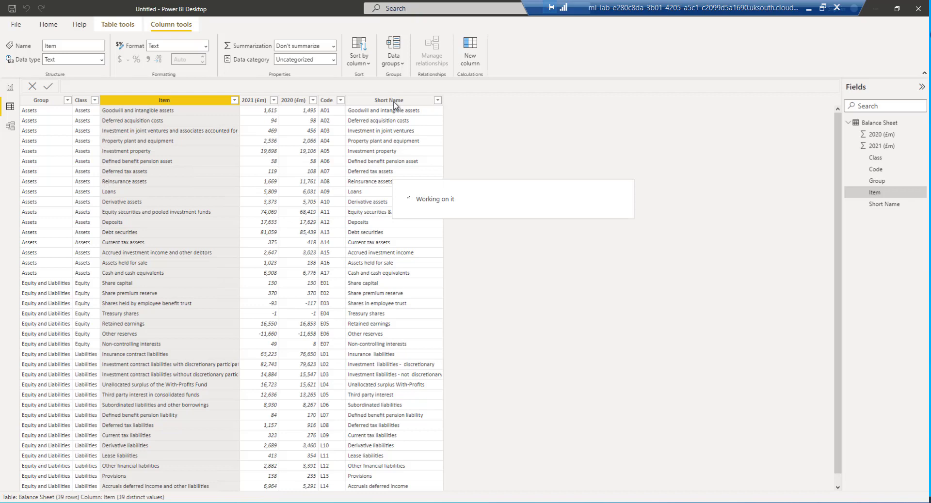
left_click(395, 101)
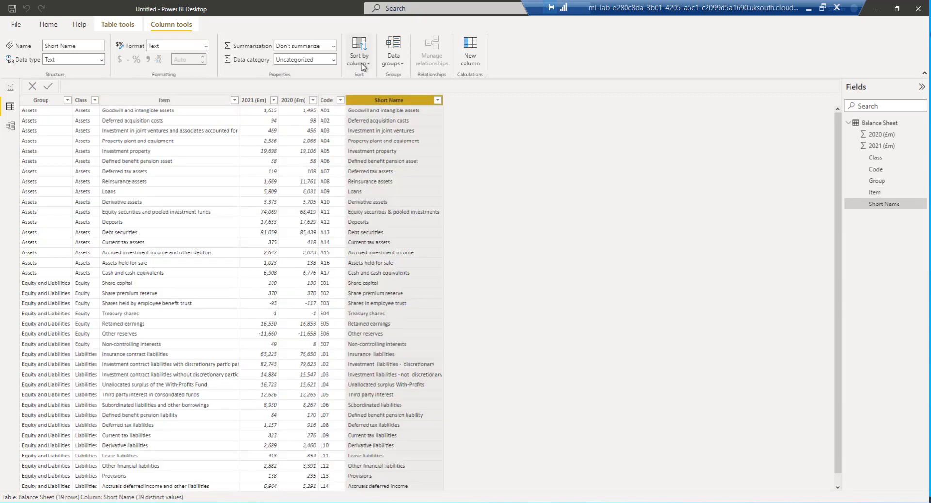
left_click(361, 66)
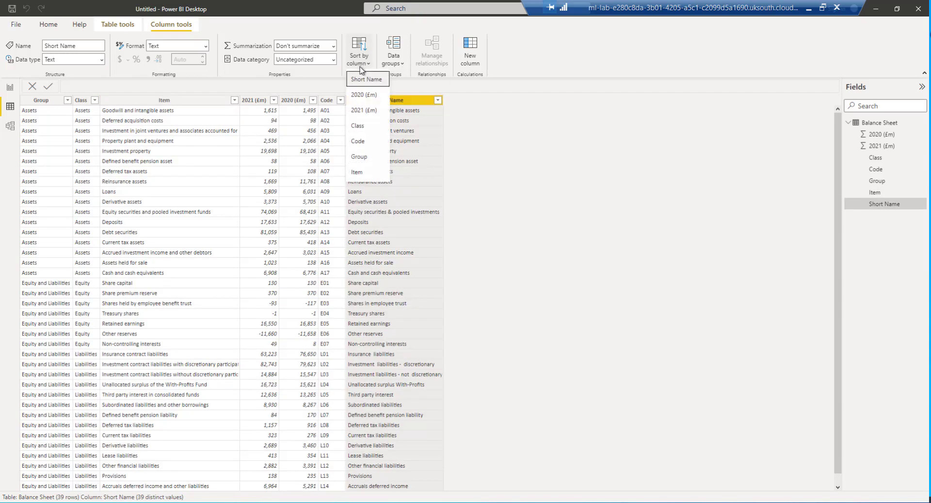
left_click(361, 142)
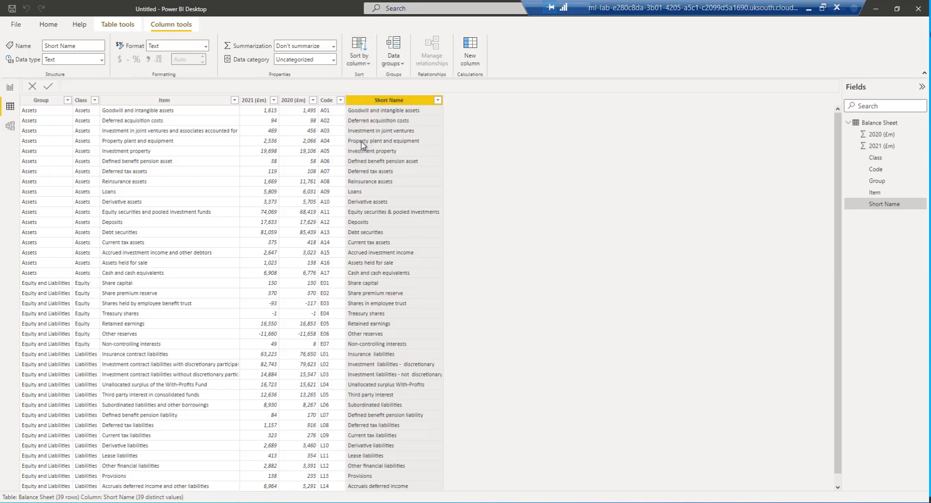
left_click(327, 103)
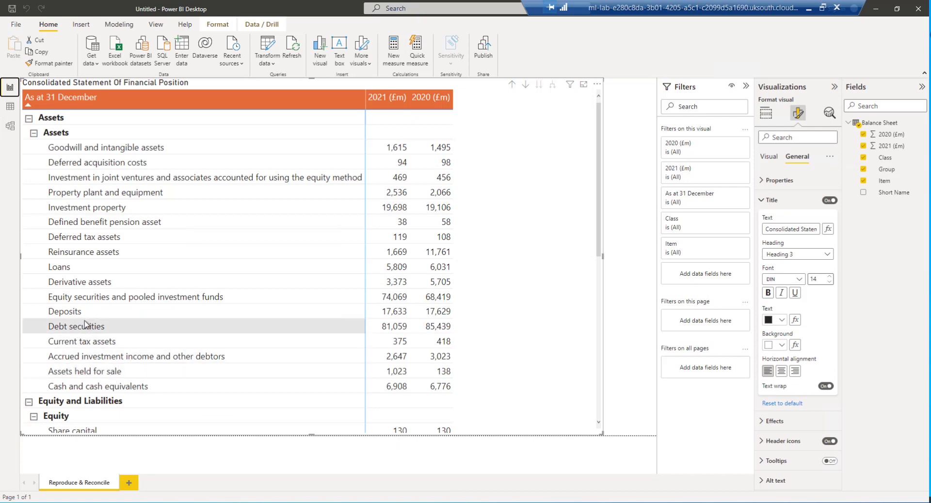
- Turn on matrix row subtotals positioned at the bottom of each group
scroll(85, 324, "down", 5)
scroll(85, 324, "down", 2)
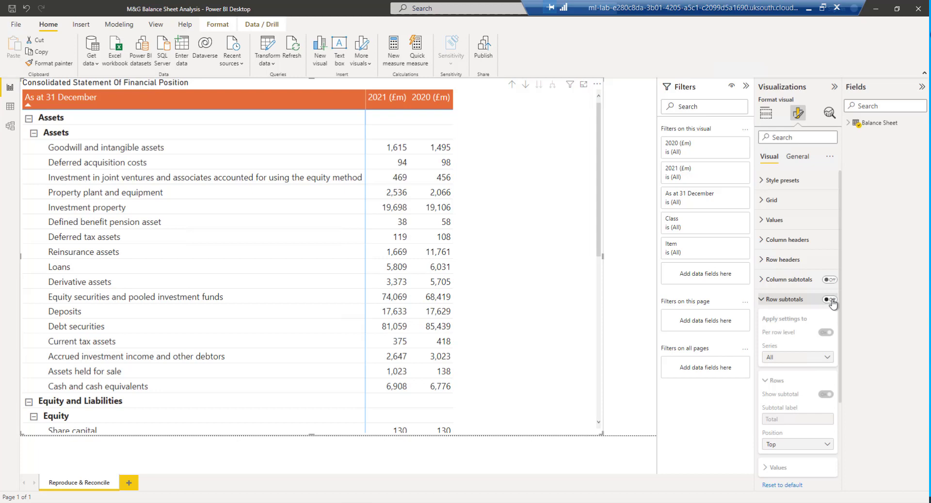
left_click(830, 300)
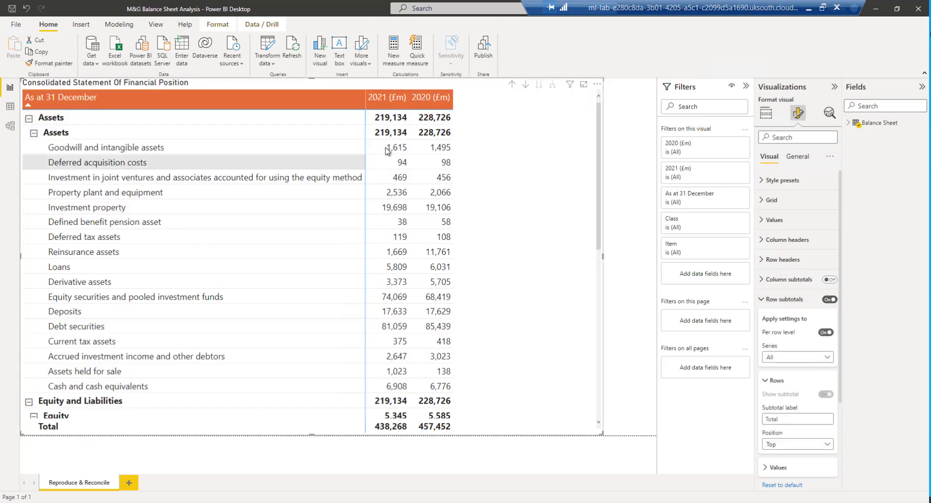
left_click(830, 446)
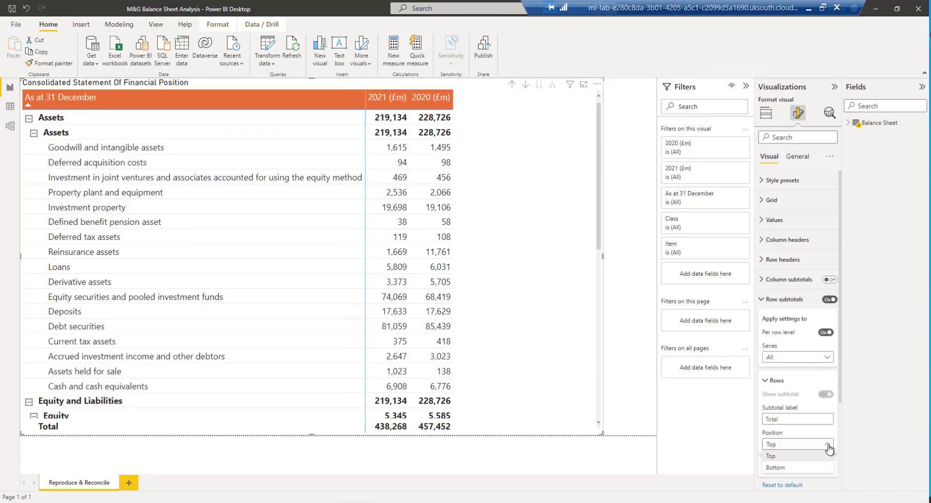
left_click(800, 469)
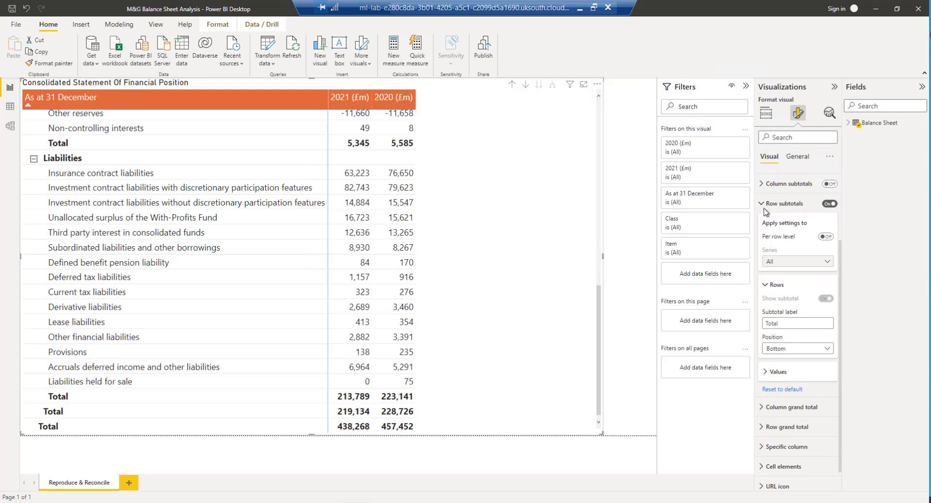
- Enable per-row-level subtotals and switch off the As at 31 December subtotal
left_click(828, 238)
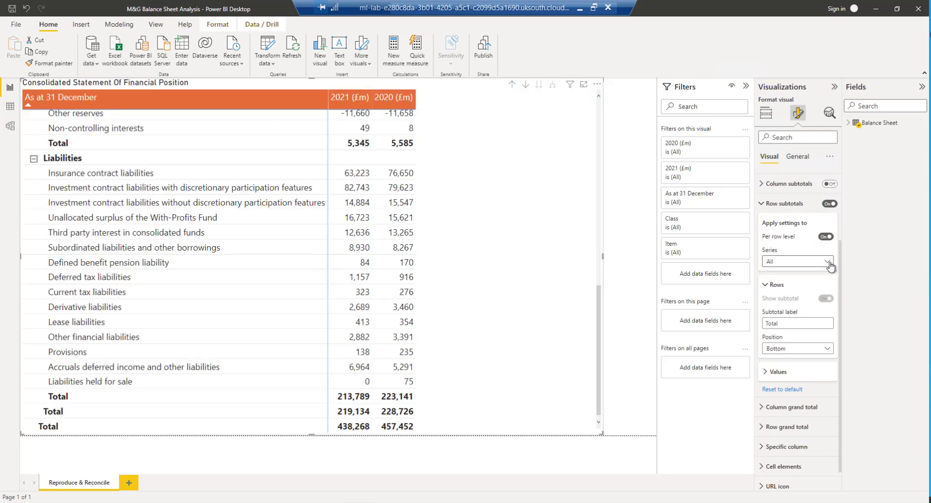
left_click(829, 264)
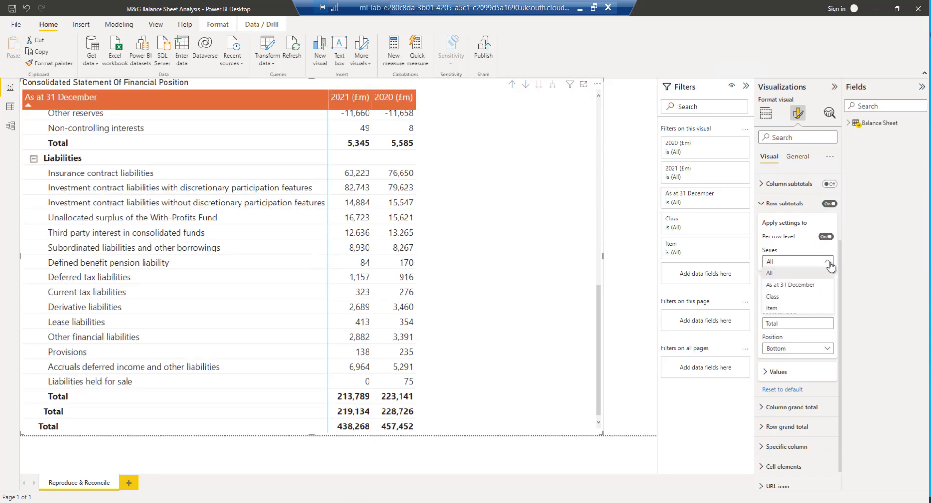
left_click(801, 285)
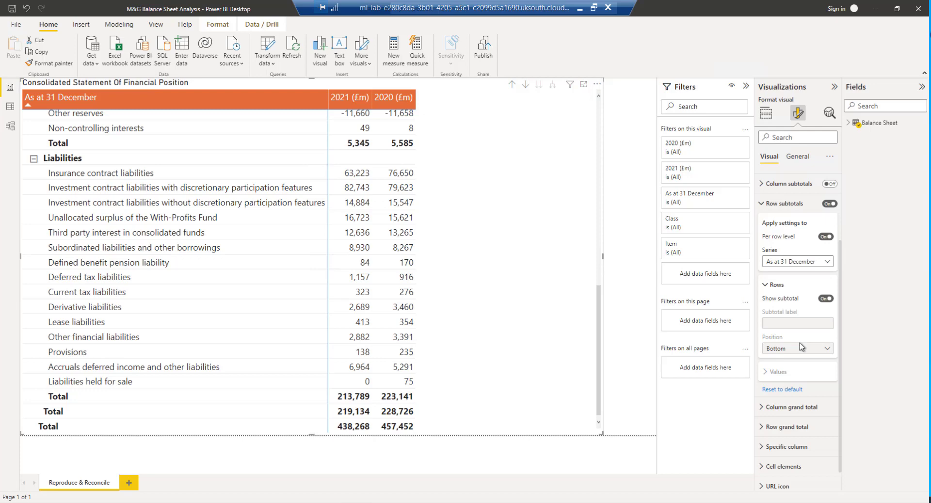
left_click(825, 299)
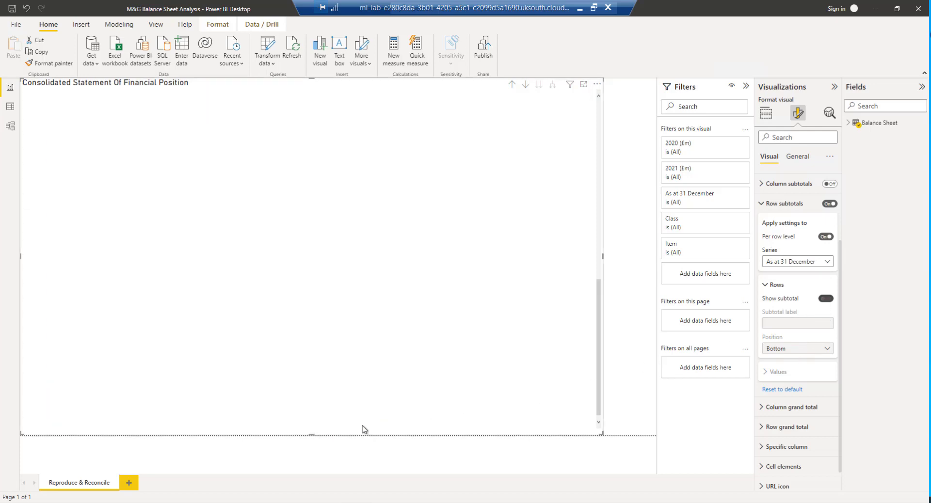
- Duplicate the Reproduce & Reconcile page
right_click(83, 487)
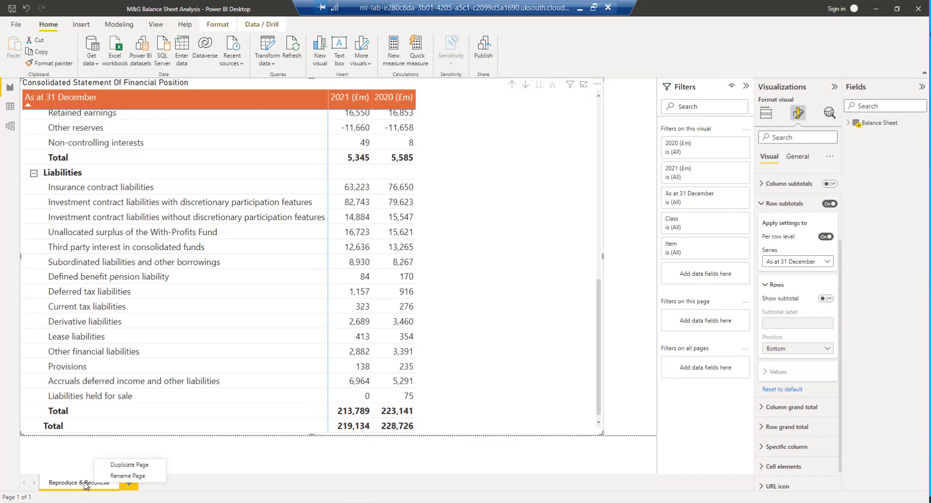
left_click(84, 483)
right_click(85, 483)
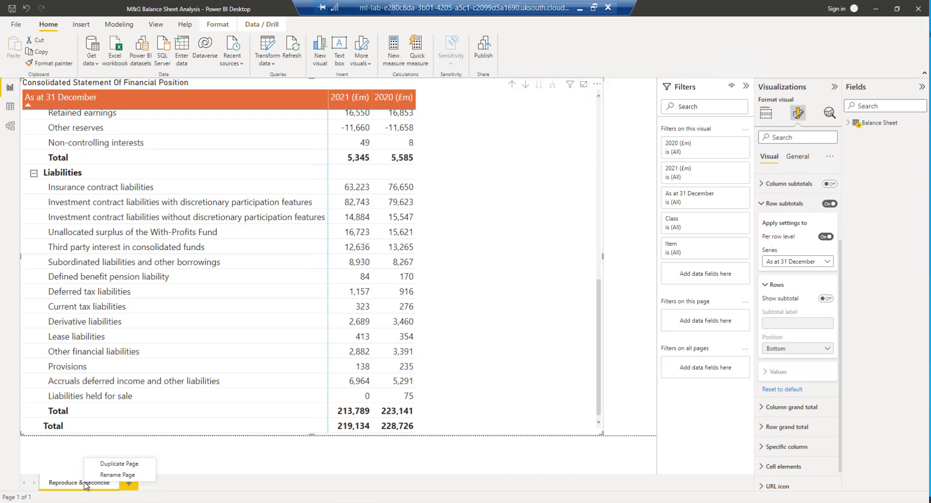
left_click(84, 483)
right_click(84, 483)
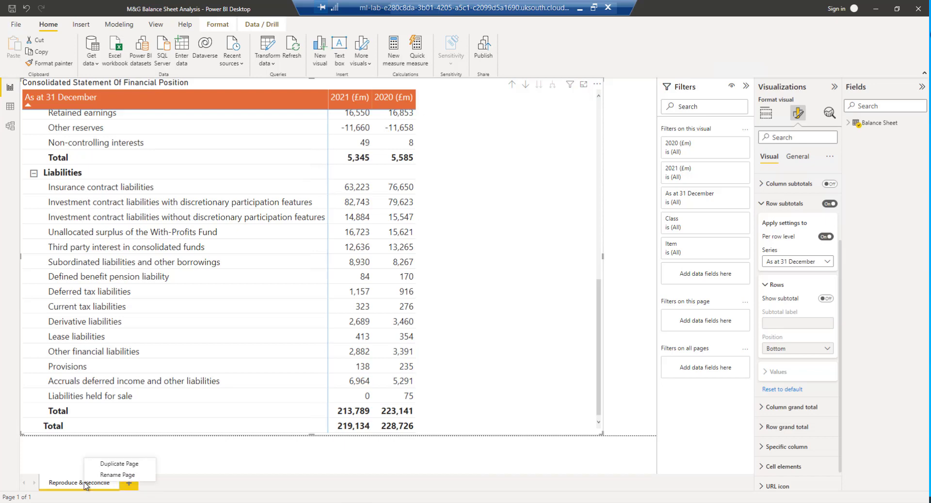
left_click(117, 467)
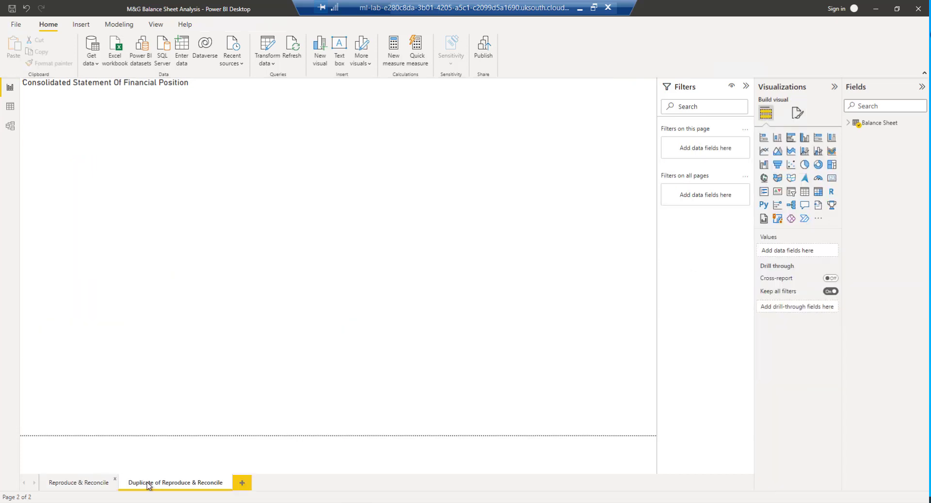
- Rename the copied page to 'Enhanced Balance'
right_click(148, 484)
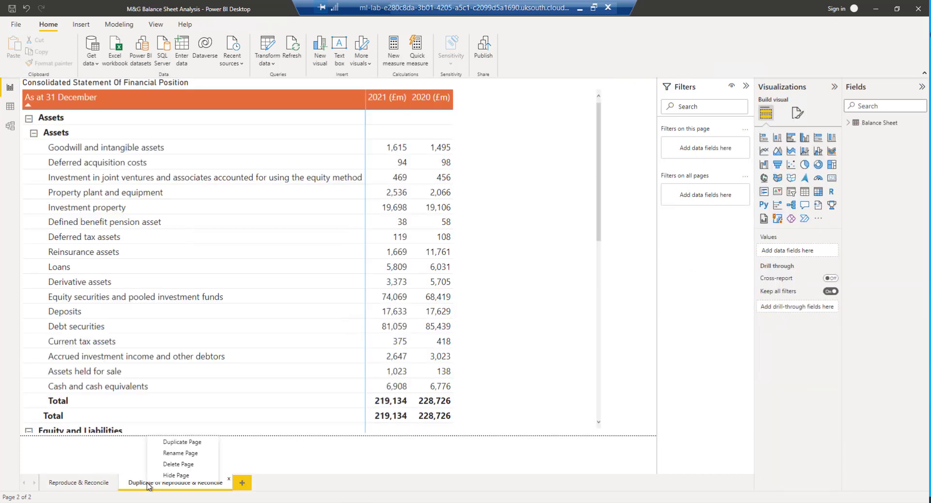
left_click(174, 458)
type("Enhanced Balance")
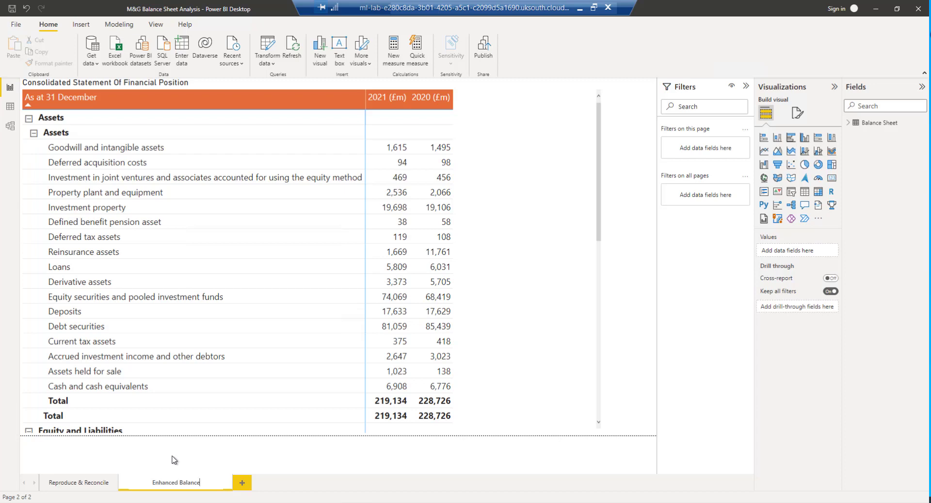
key("Return")
left_click(798, 116)
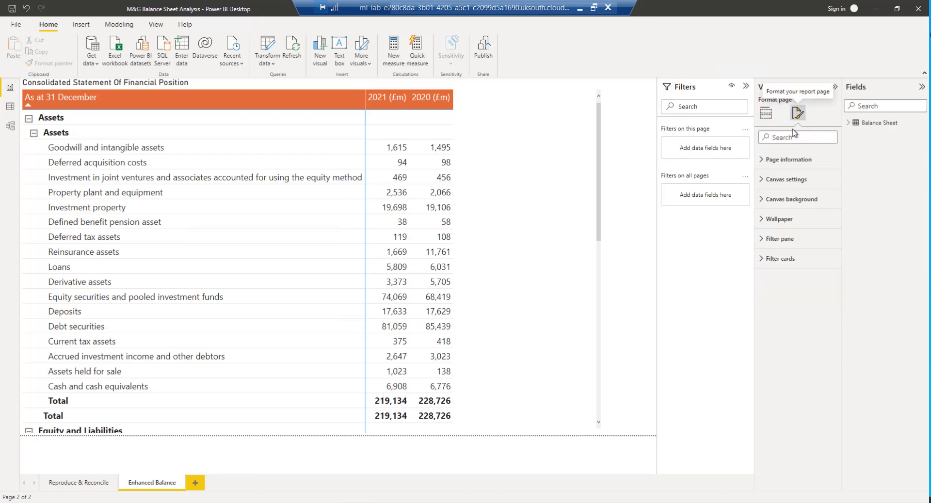
- Turn on lighter-blue data bars for the 2021 (£m) column in the matrix
left_click(391, 131)
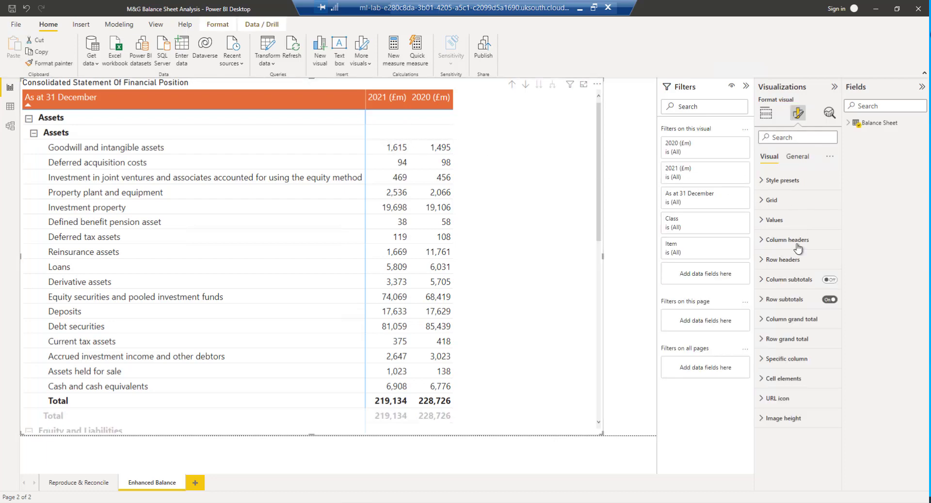
left_click(773, 380)
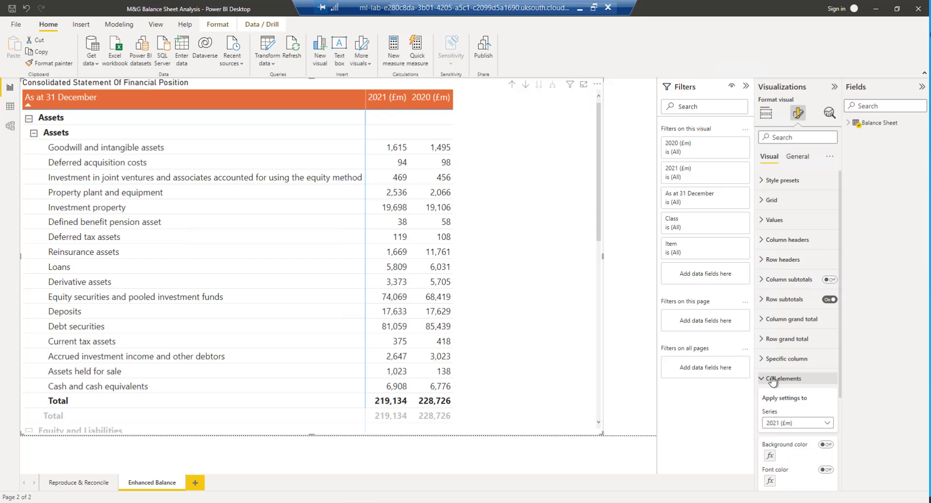
scroll(787, 371, "down", 2)
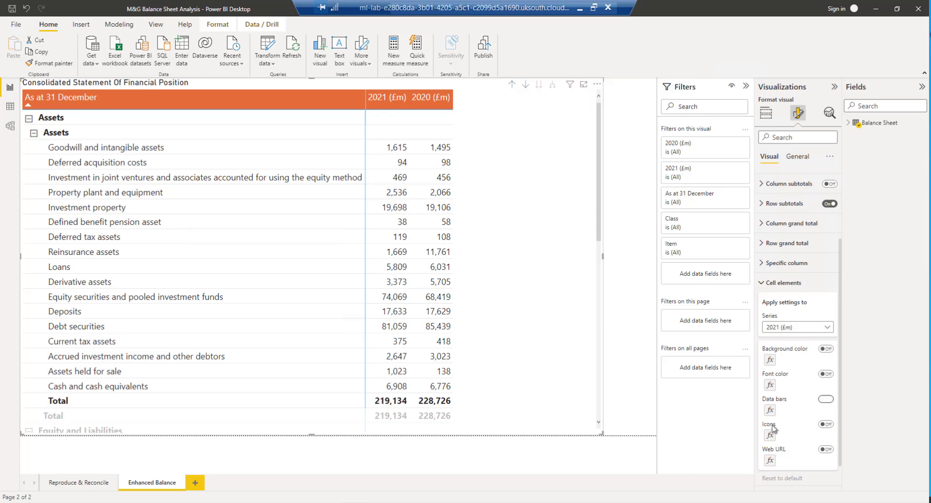
left_click(827, 400)
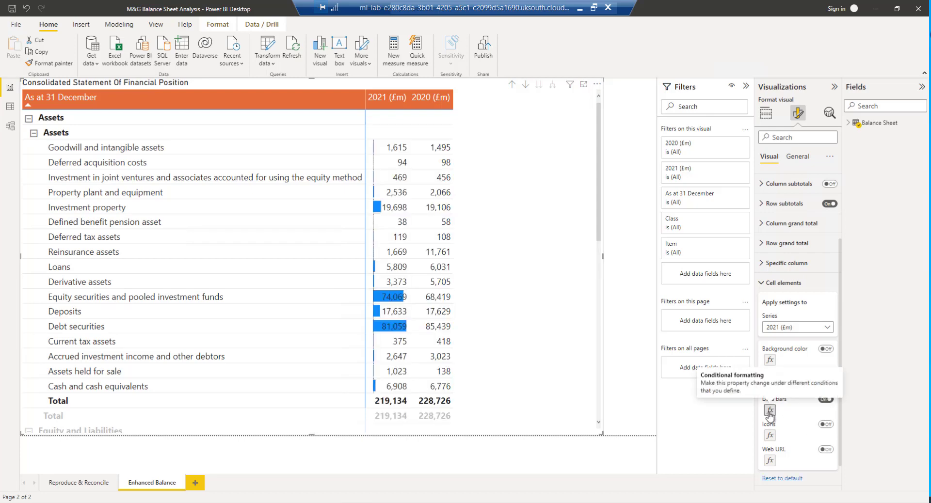
left_click(770, 411)
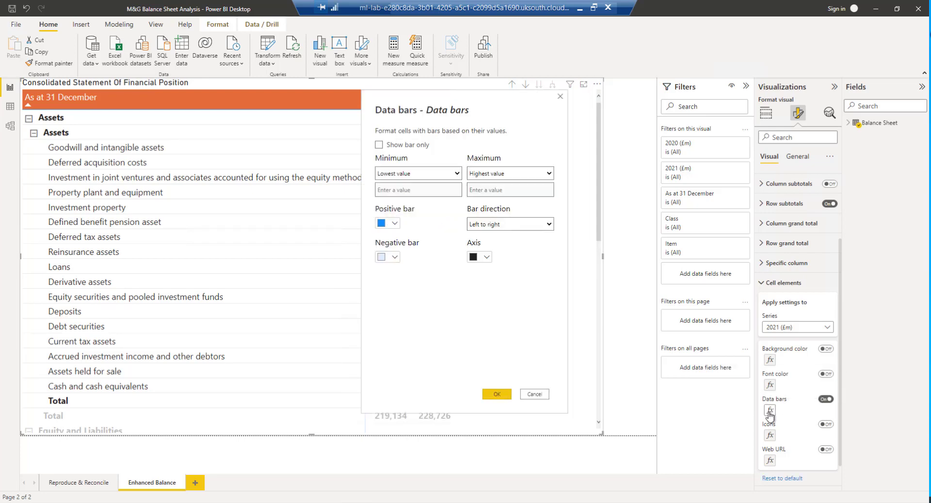
left_click(395, 224)
left_click(393, 264)
left_click(497, 394)
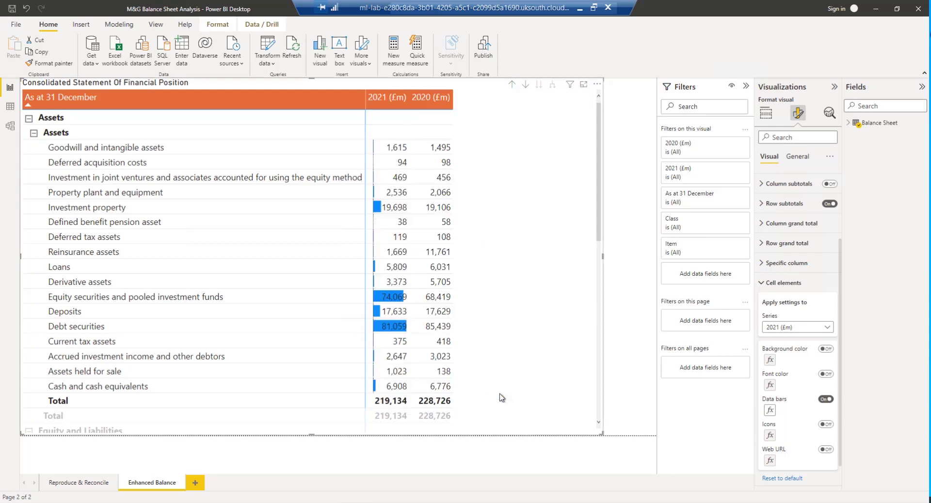
- Turn on data bars for the 2020 (£m) series as well
left_click(788, 332)
left_click(789, 354)
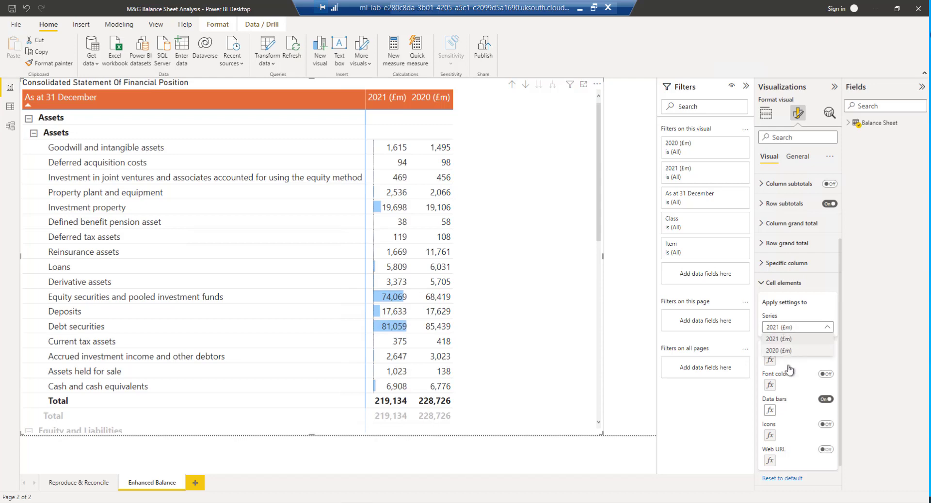
left_click(776, 400)
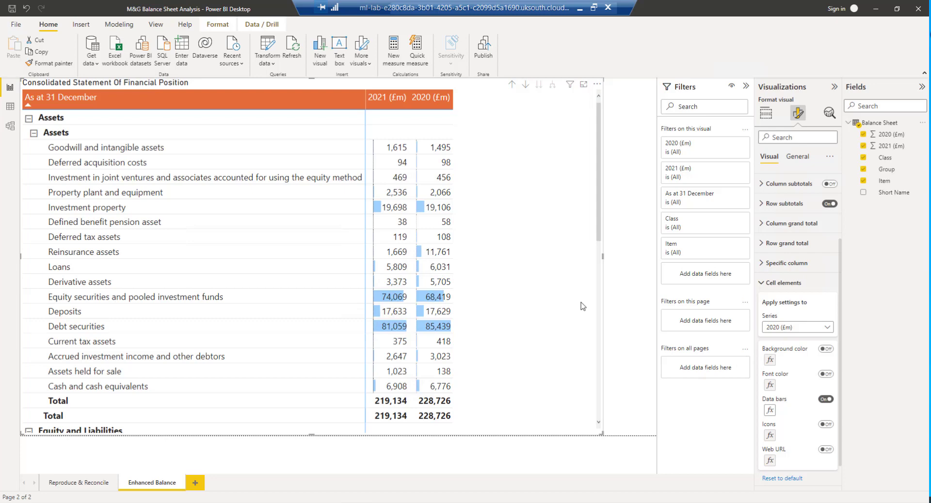
- Add the calculated column Change During Year (£m) = [2021 (£m)] - [2020 (£m)] to Balance Sheet
left_click(876, 138)
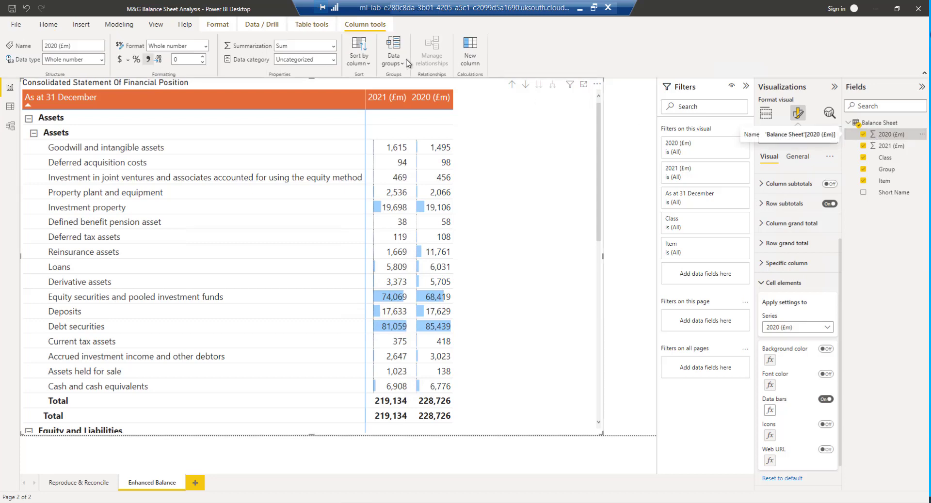
left_click(471, 48)
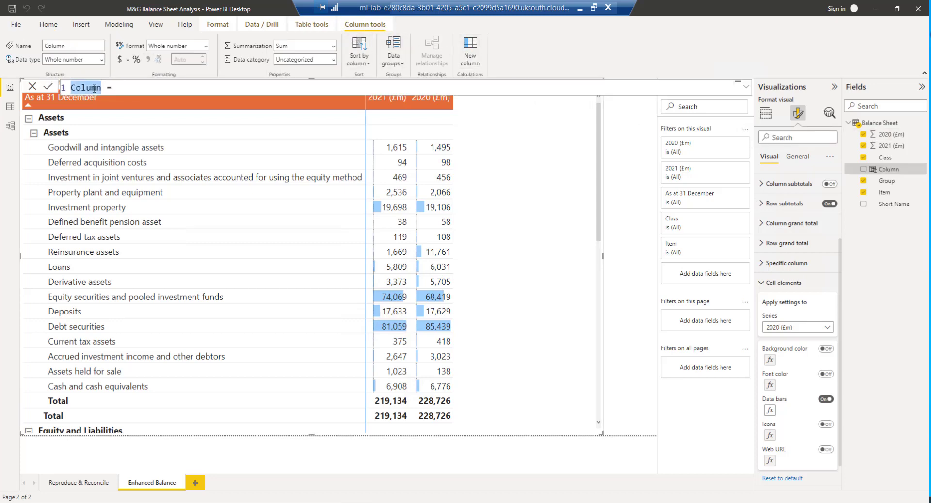
type("Change During Year (£m)")
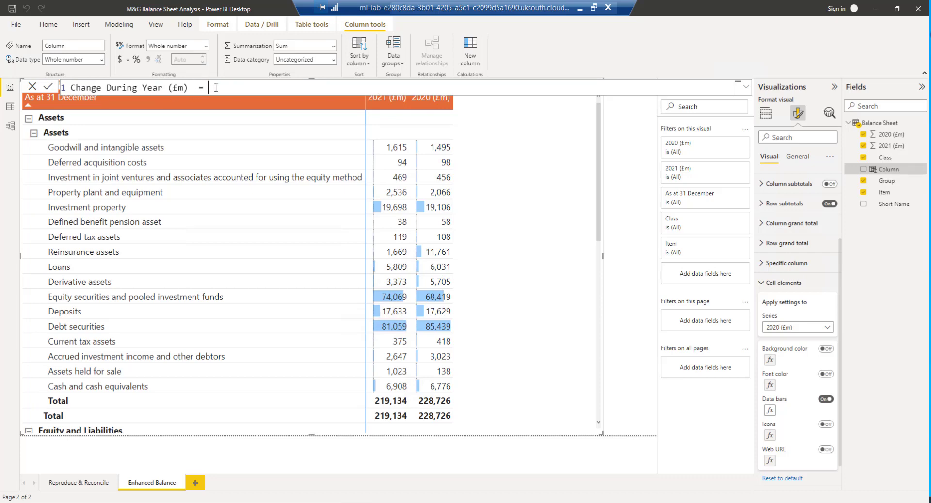
type("[")
key("Down")
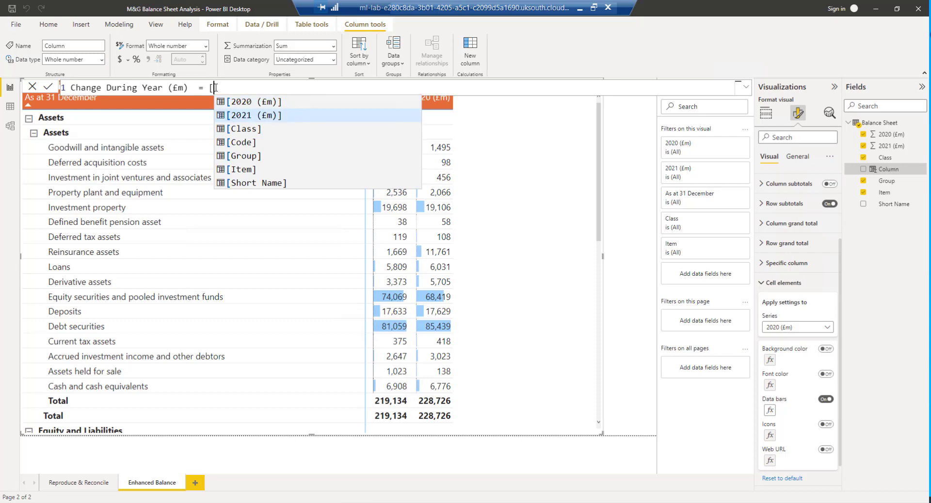
key("Tab")
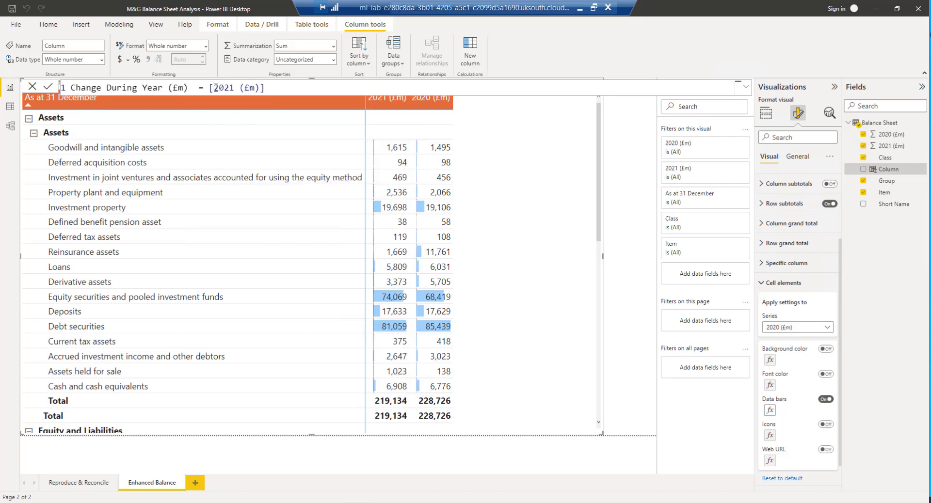
type("- [")
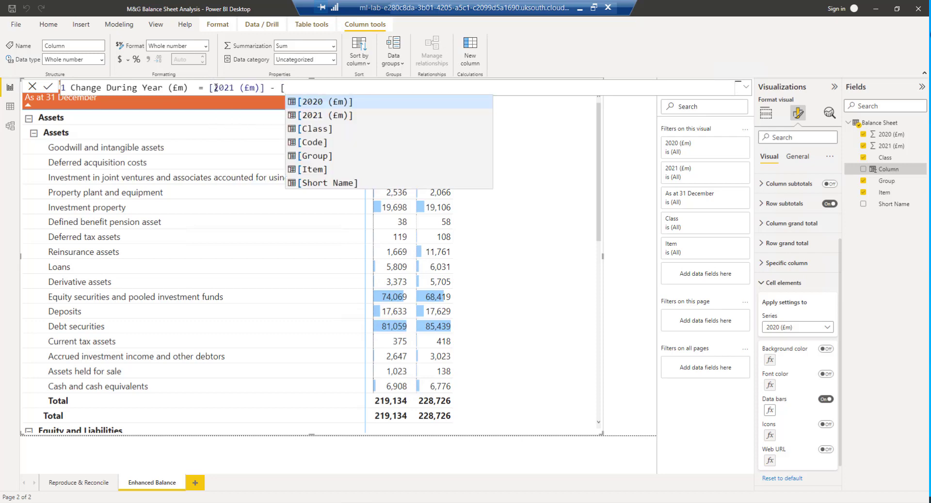
key("Tab")
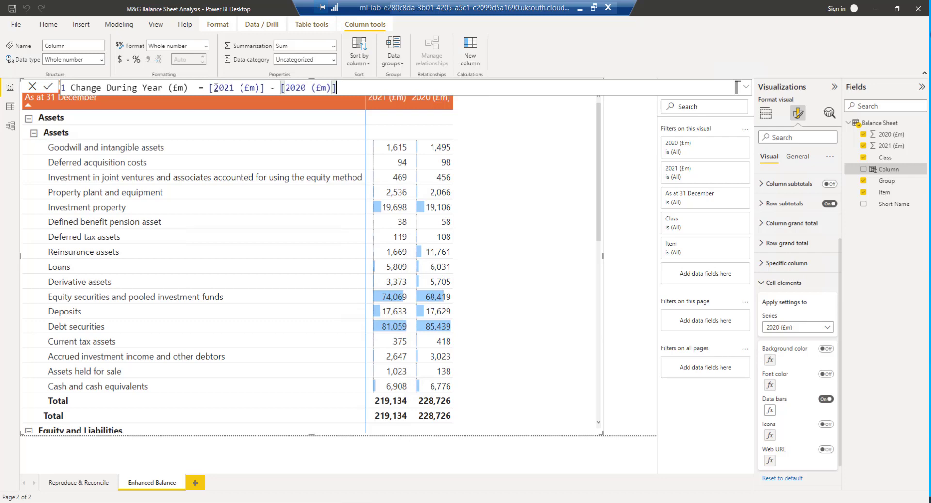
left_click(49, 88)
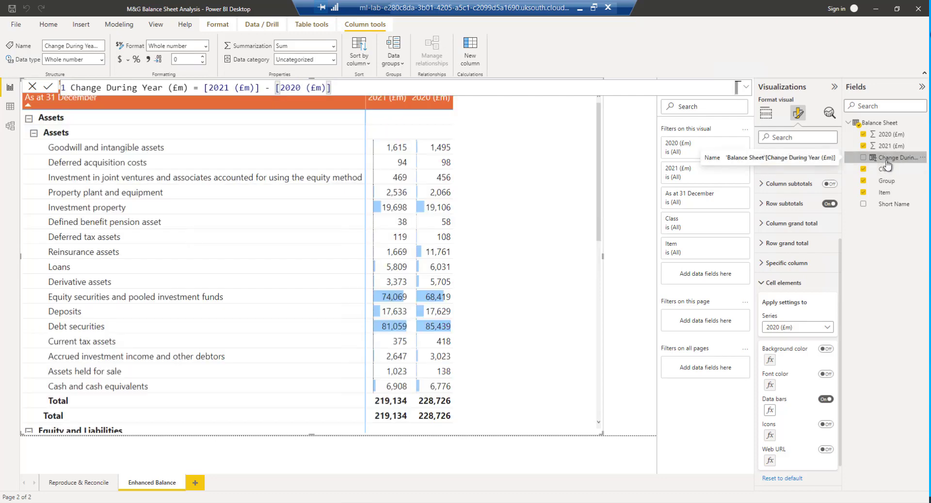
- Add Change During Year (£m) to the matrix and turn on background colour for that series
left_click_drag(886, 162, 551, 215)
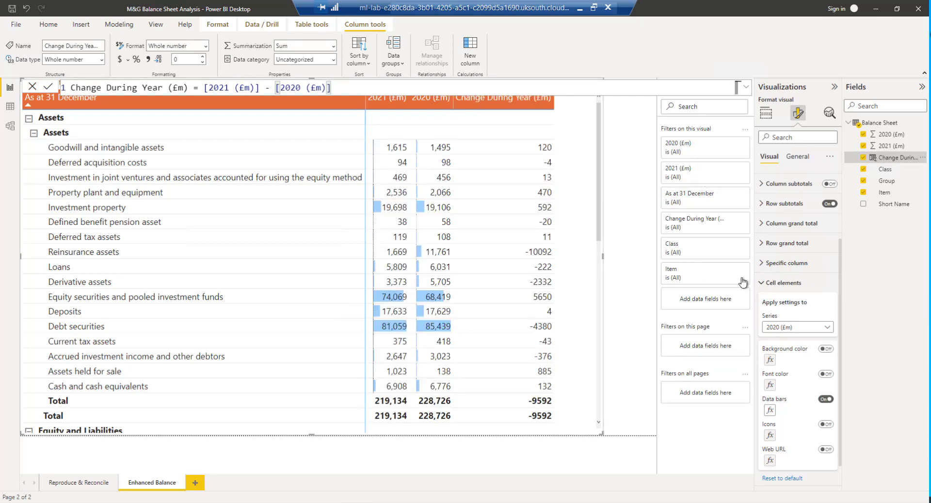
left_click(792, 329)
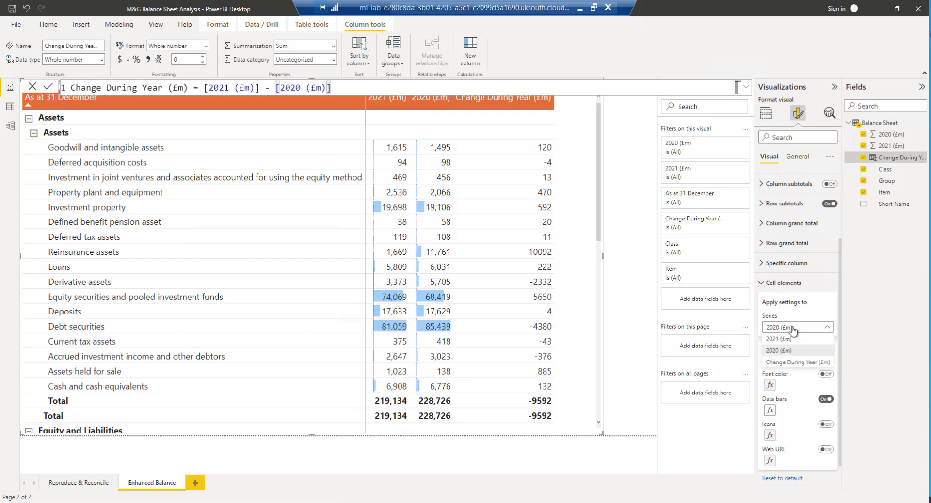
left_click(796, 363)
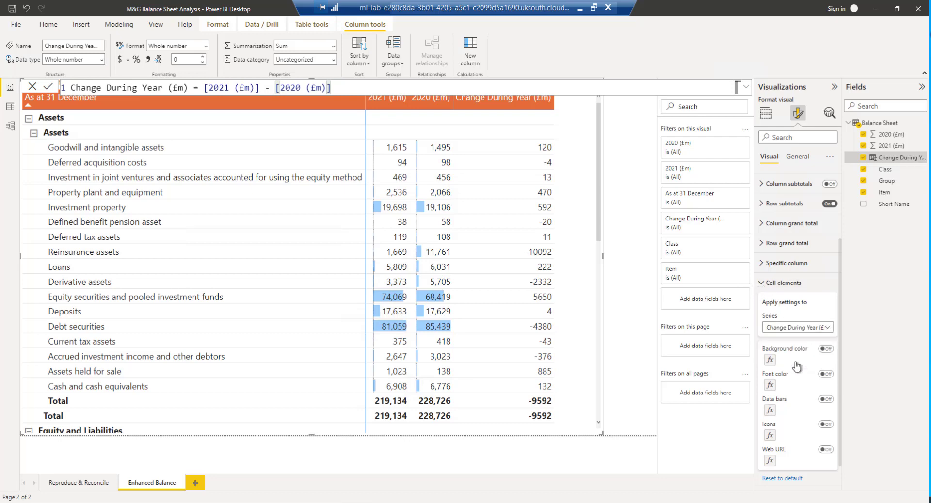
left_click(826, 349)
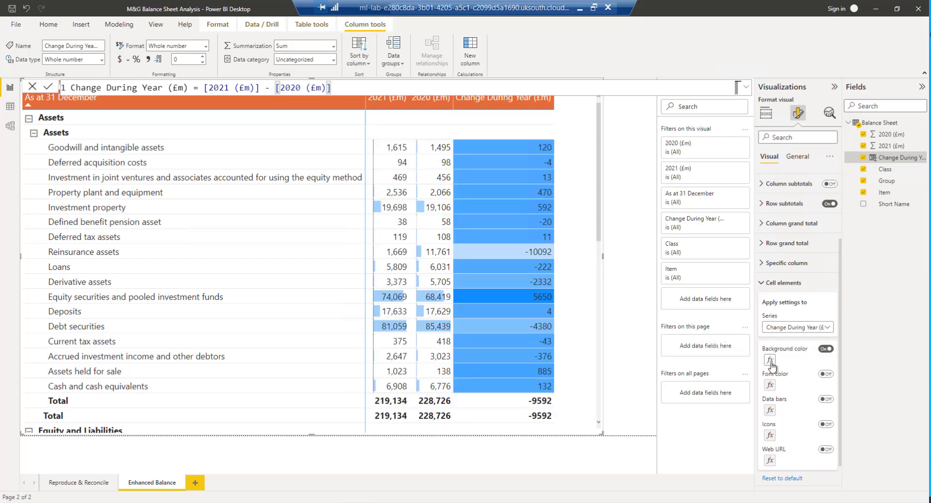
- Use a Gradient background with a middle colour added and red for the minimum
left_click(771, 361)
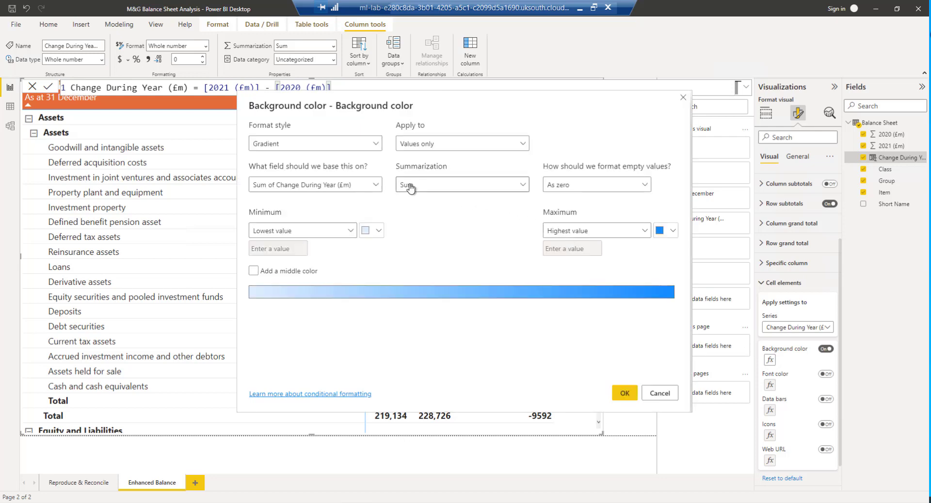
left_click(376, 151)
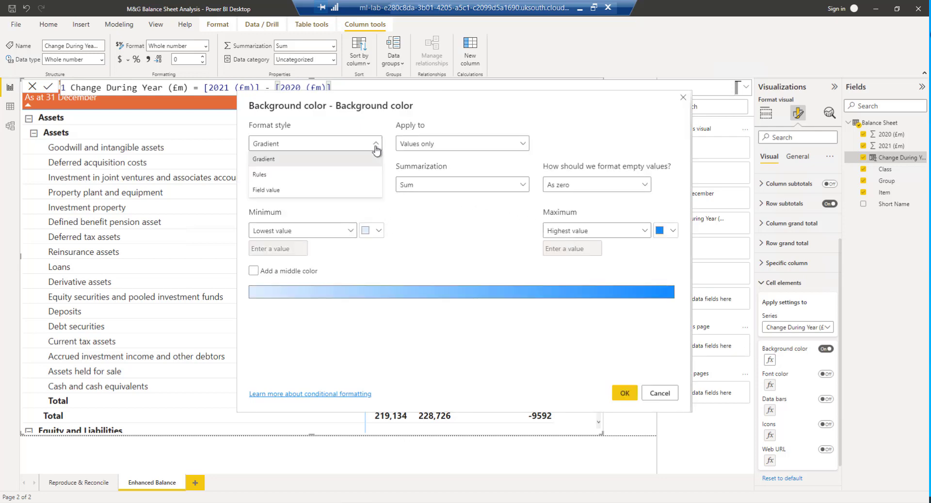
left_click(376, 150)
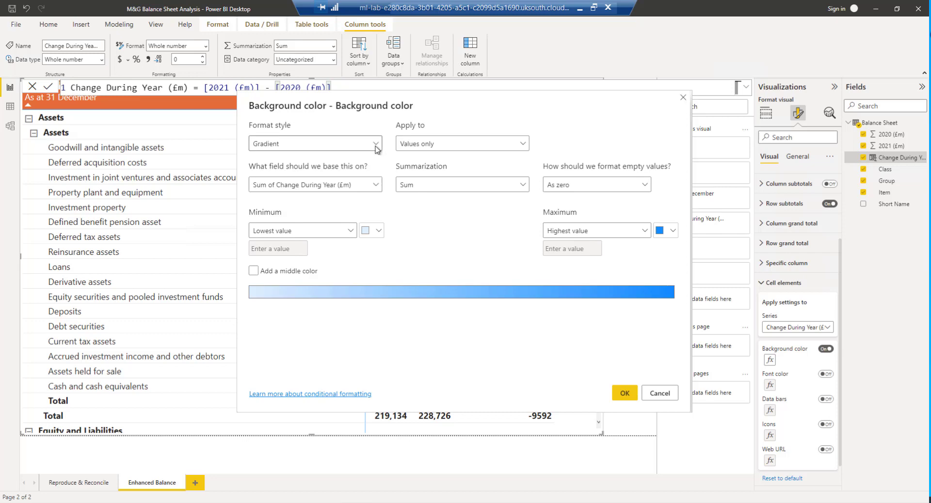
left_click(254, 272)
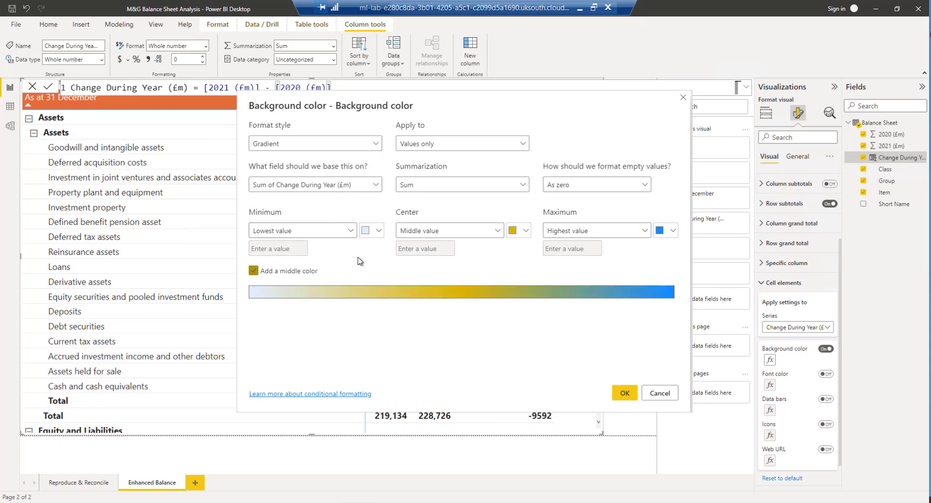
left_click(379, 234)
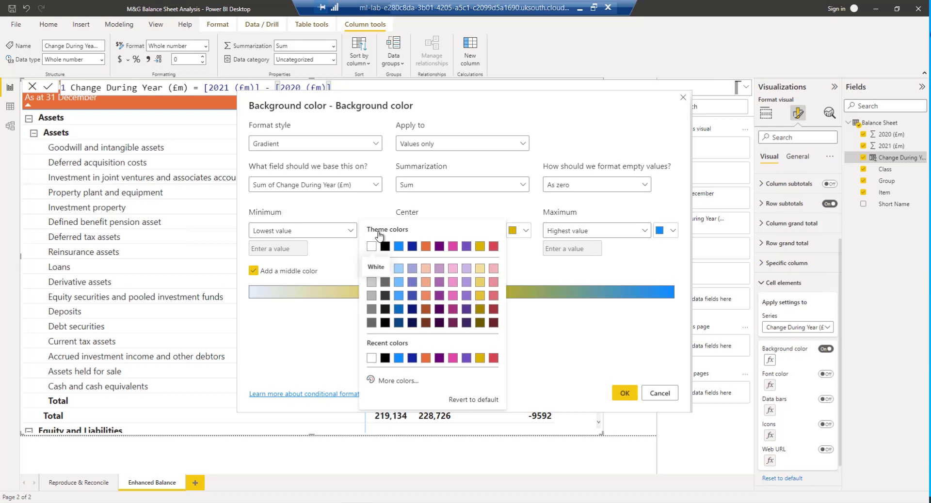
left_click(493, 297)
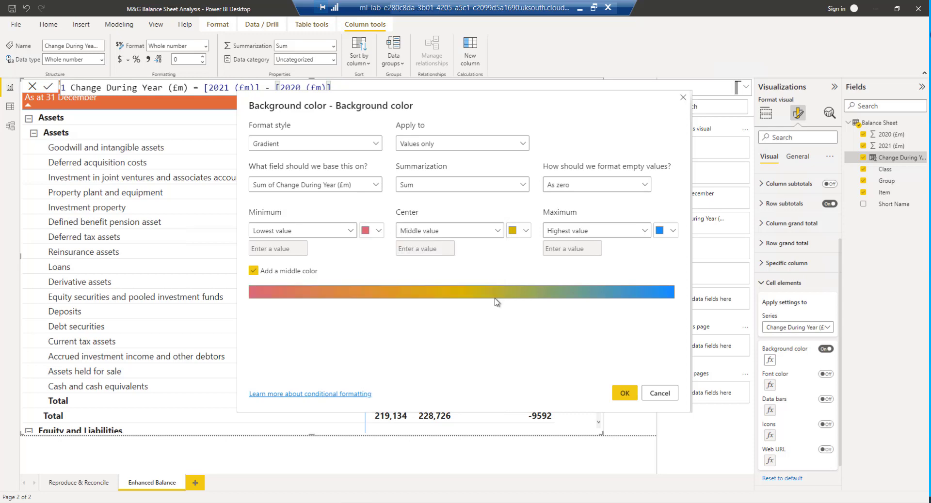
- Set the gradient centre to custom value 0 in white and apply it
left_click(498, 232)
left_click(457, 262)
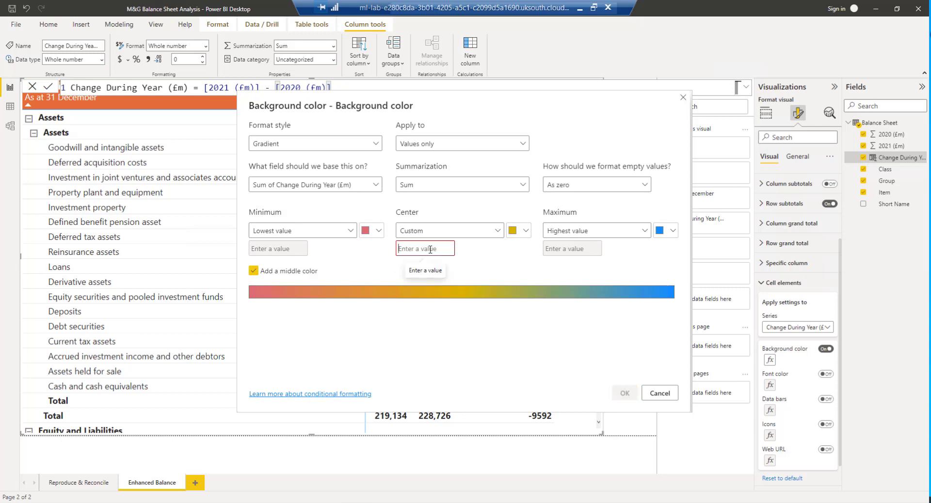
left_click(430, 249)
type("0")
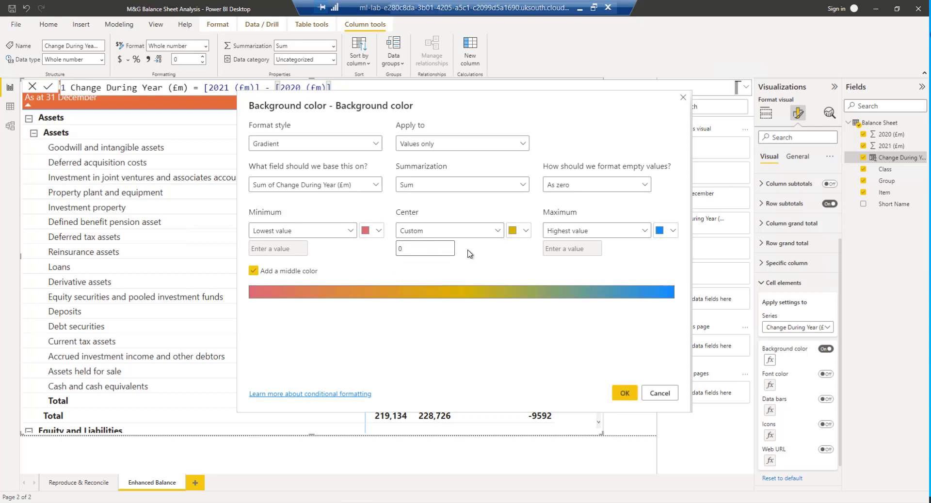
left_click(525, 231)
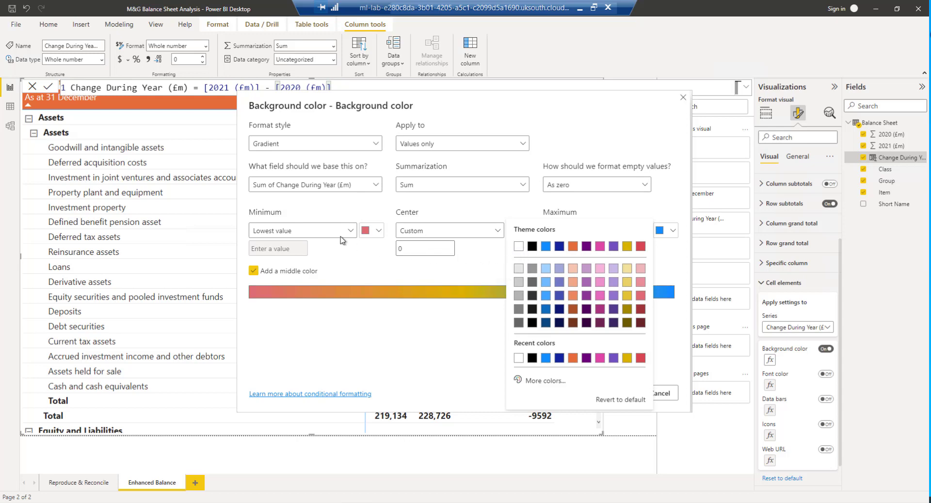
left_click(518, 247)
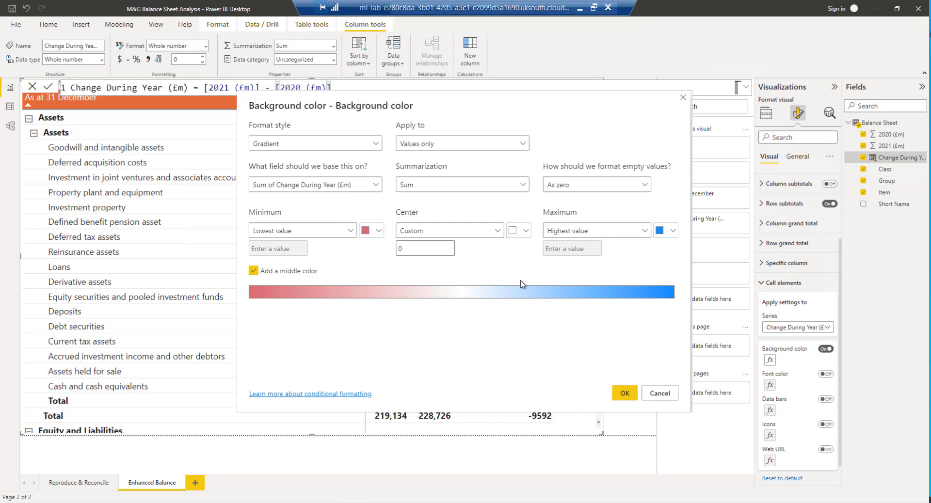
left_click(624, 393)
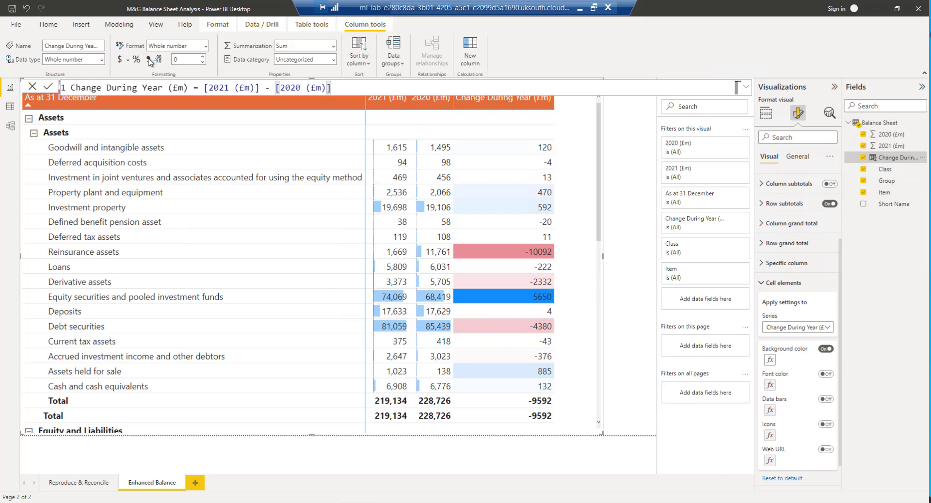
- Turn on thousands separators for the Change During Year values
left_click(150, 61)
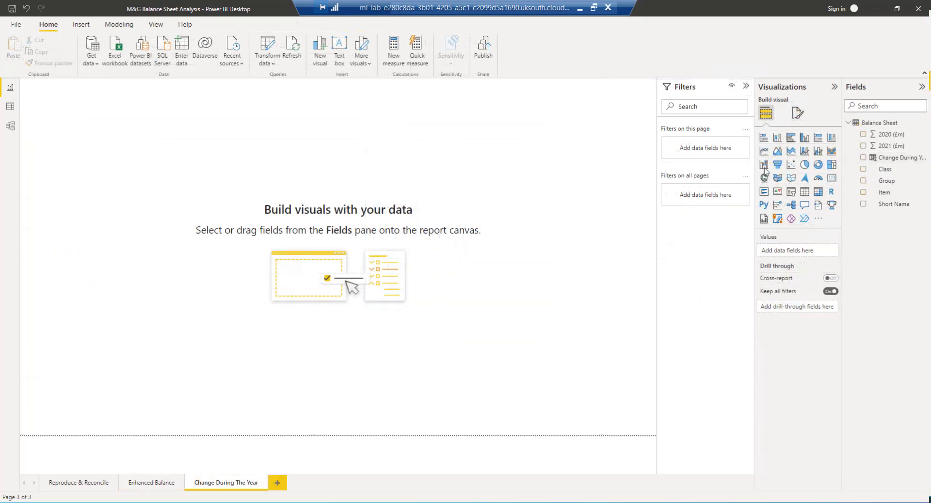
- Add a waterfall chart and stretch it to fill the page
left_click(764, 166)
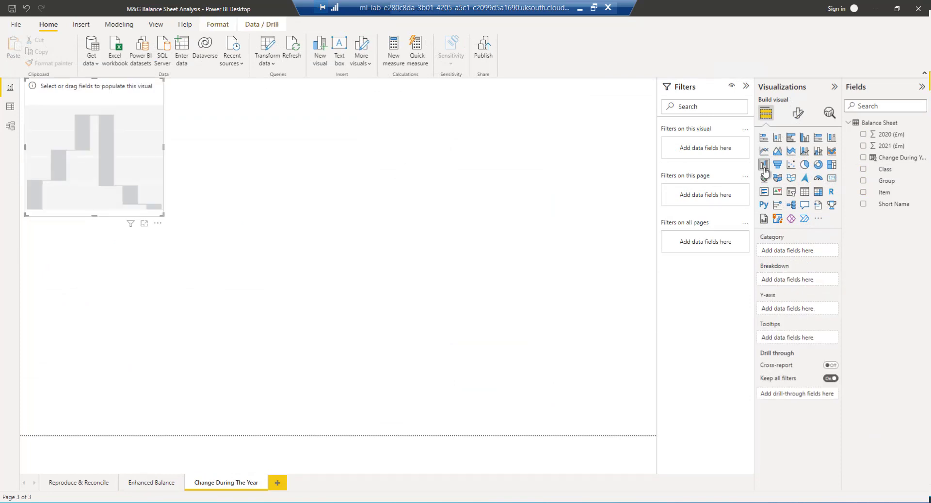
left_click_drag(123, 184, 120, 208)
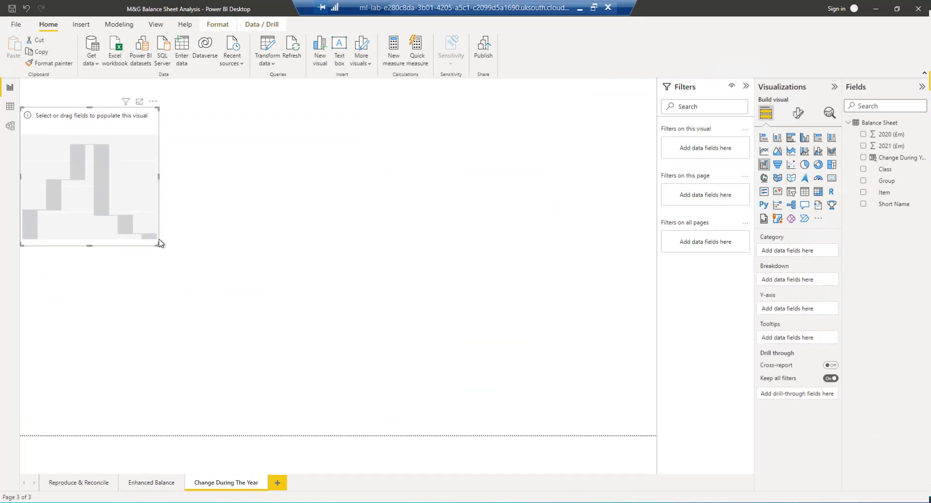
left_click_drag(159, 243, 410, 349)
left_click_drag(711, 445, 871, 475)
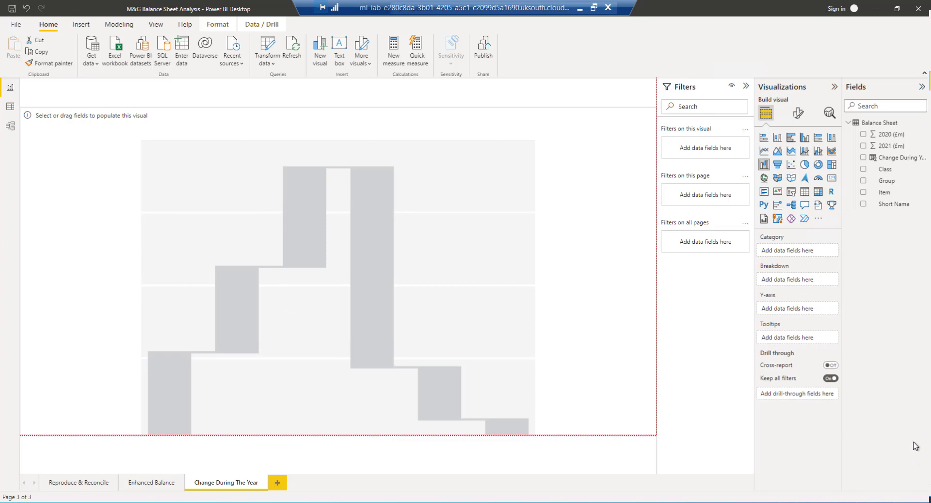
- Plot Change During Year (£m) as values with Short Name as category, then shorten the chart slightly
left_click_drag(892, 159, 803, 313)
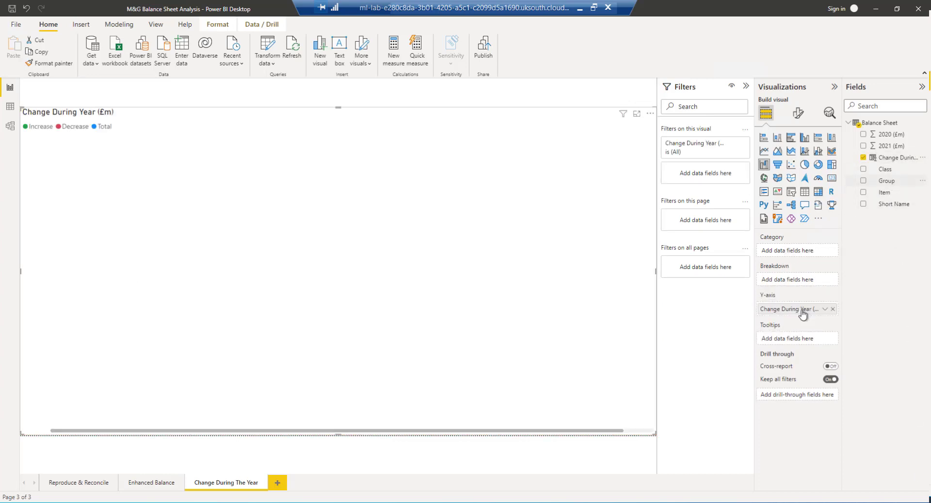
left_click_drag(884, 192, 811, 251)
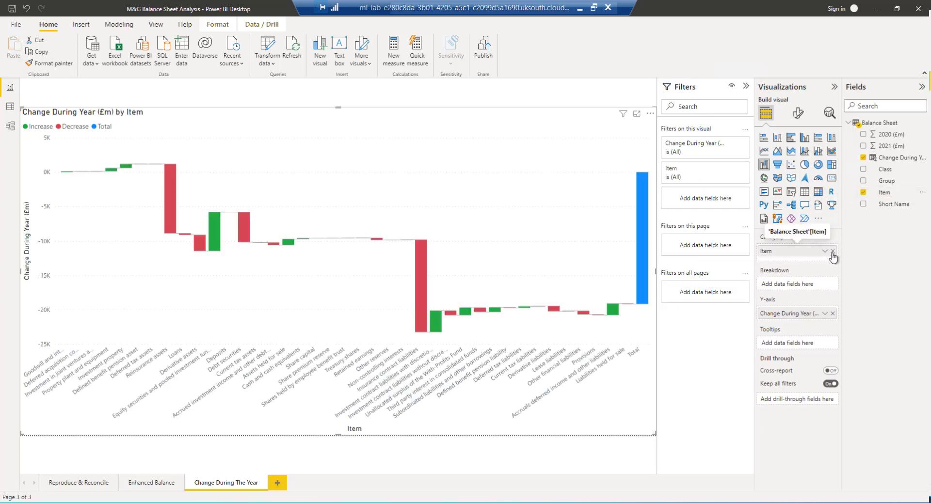
key("ctrl+z")
left_click_drag(886, 208, 791, 254)
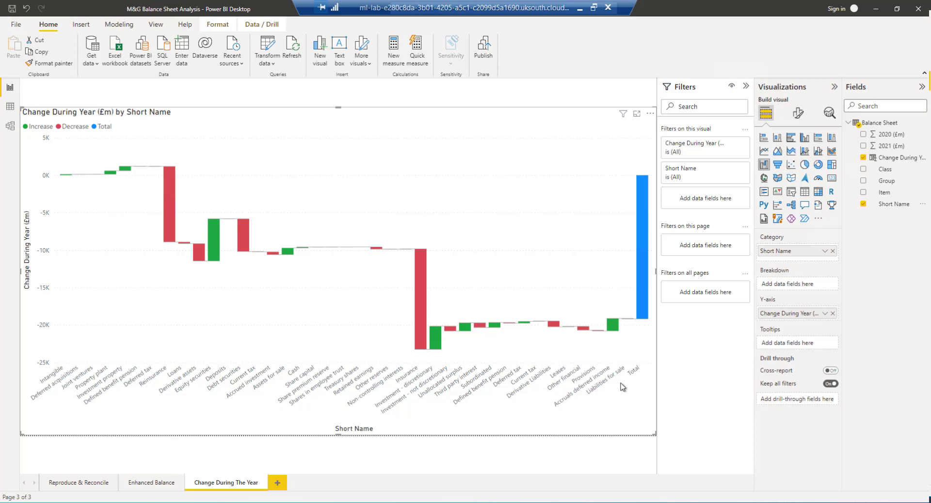
left_click_drag(340, 109, 338, 124)
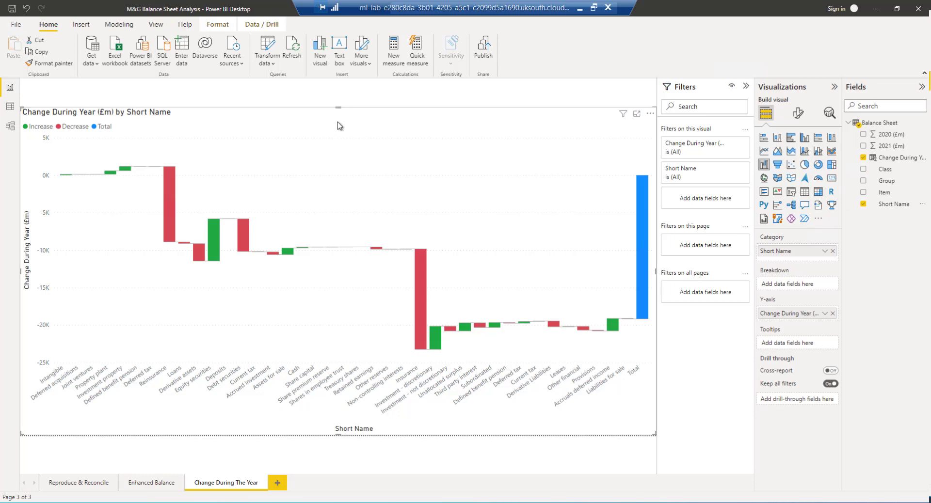
- Add a slicer as a wide strip above the waterfall and filter it by Class
left_click(347, 103)
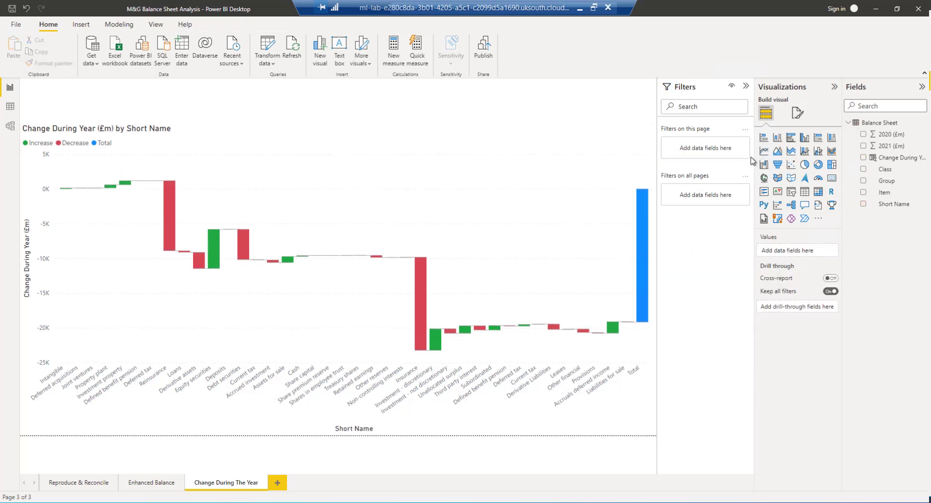
left_click(792, 193)
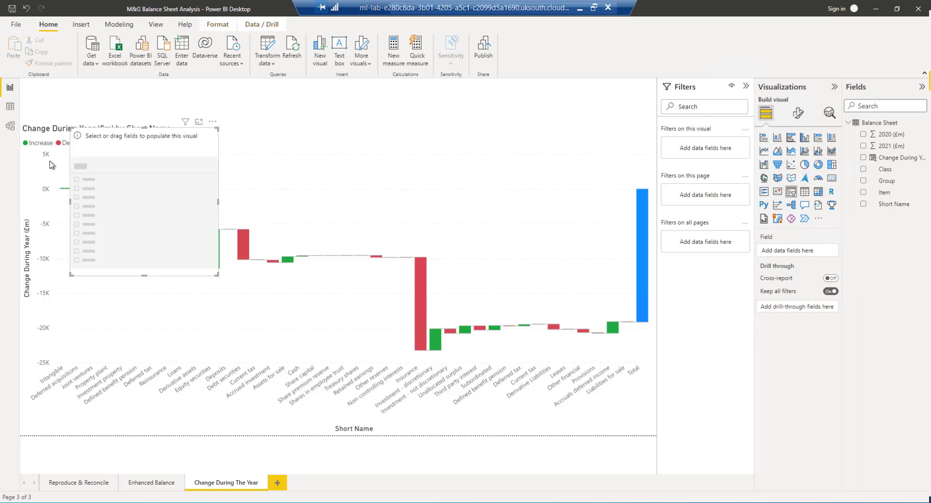
left_click_drag(144, 205, 59, 124)
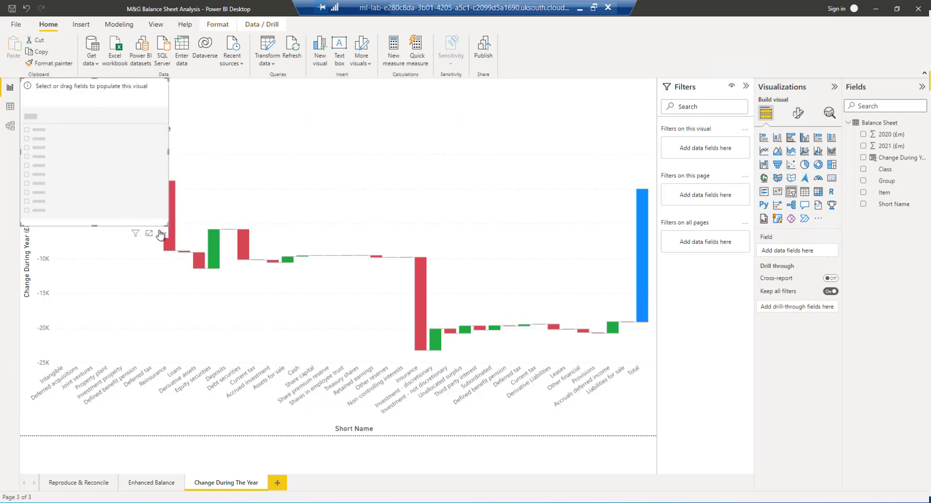
left_click_drag(167, 226, 291, 114)
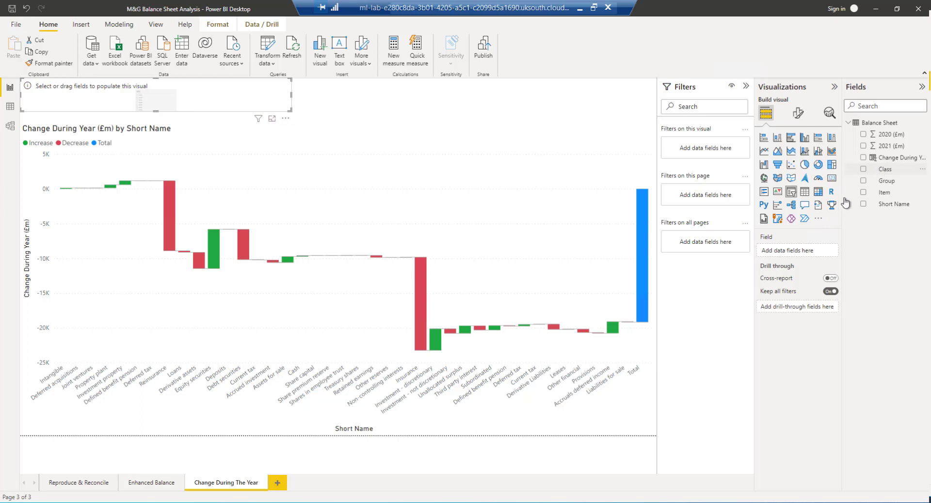
left_click_drag(845, 203, 795, 250)
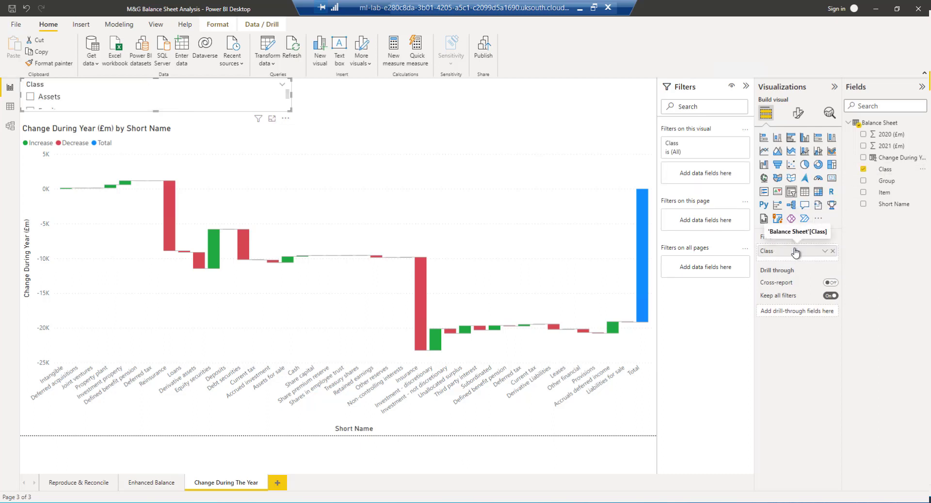
- Make the Class slicer horizontal and single-select, then filter the chart to Assets
left_click(798, 114)
left_click(779, 180)
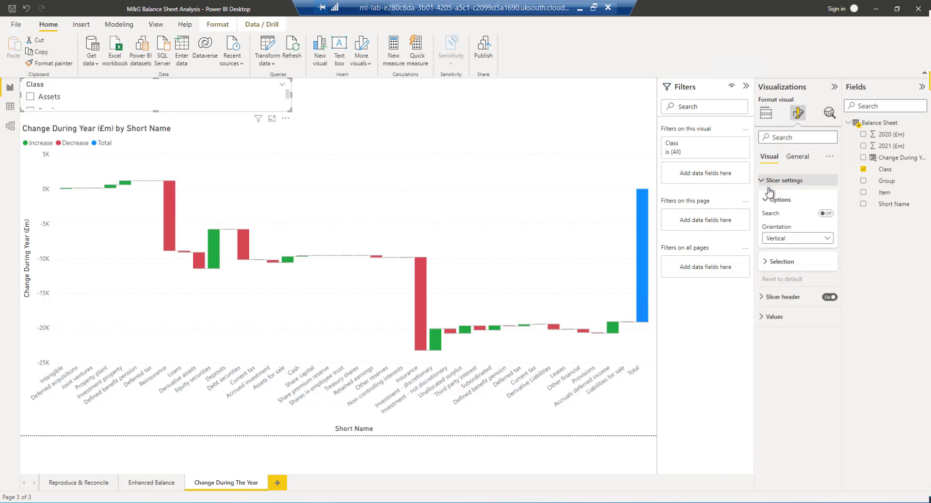
left_click(786, 240)
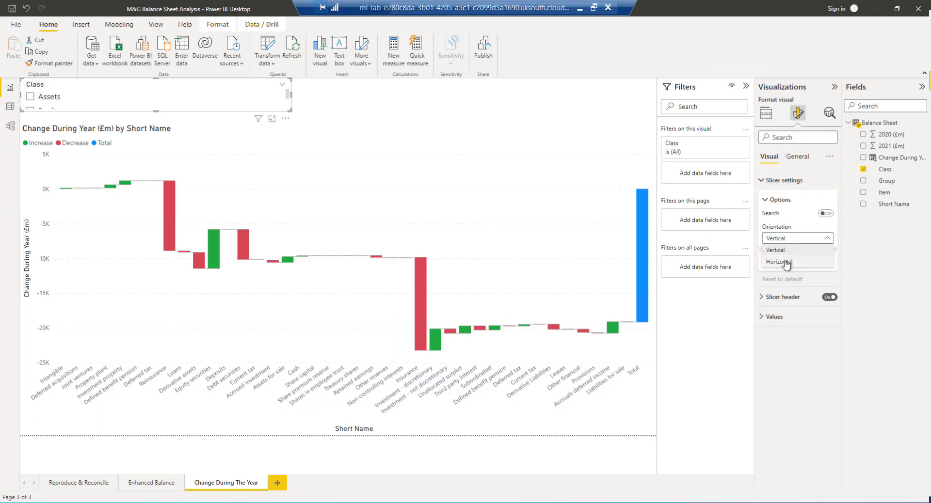
left_click(786, 262)
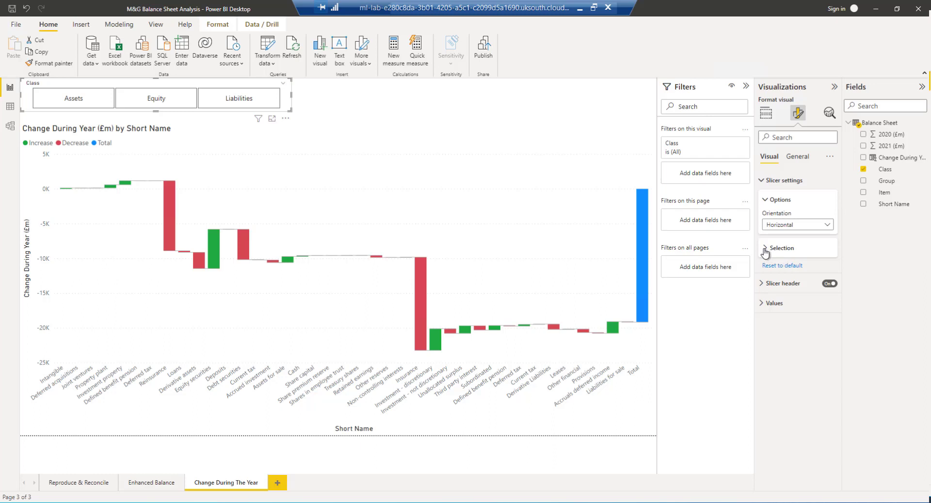
left_click(765, 251)
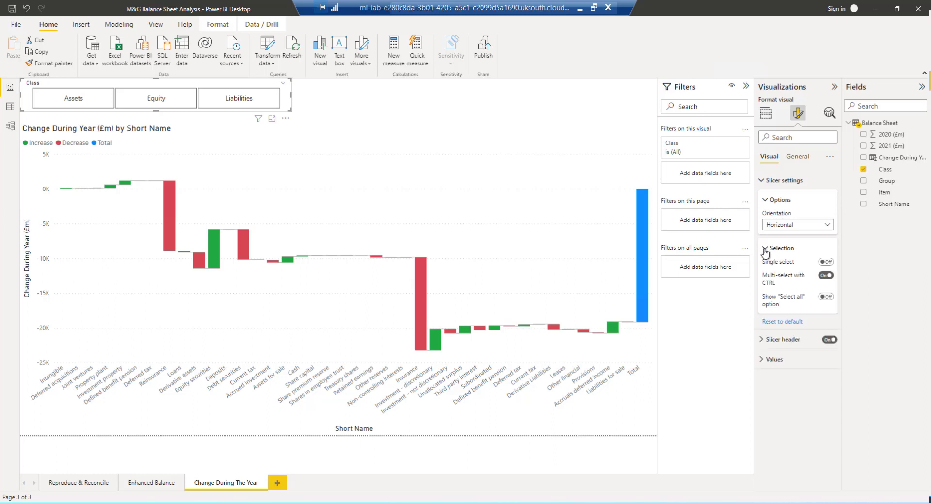
left_click(830, 264)
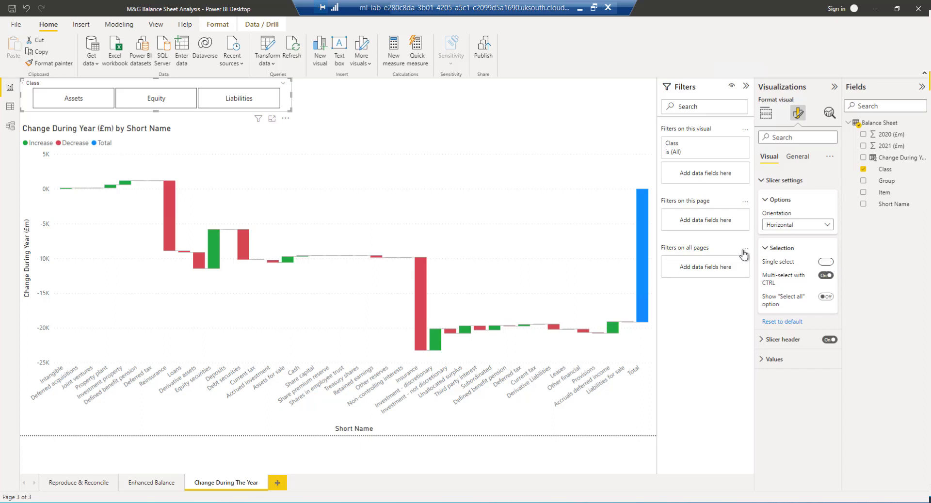
left_click(151, 100)
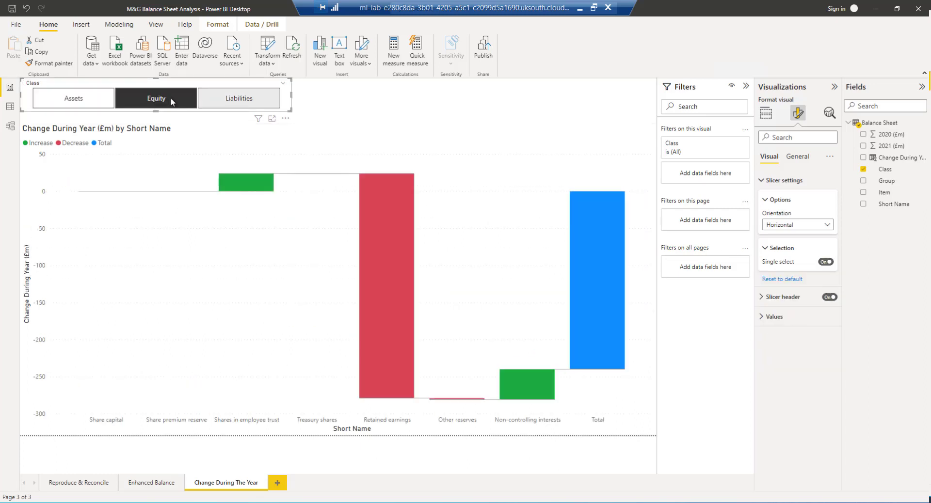
left_click(85, 99)
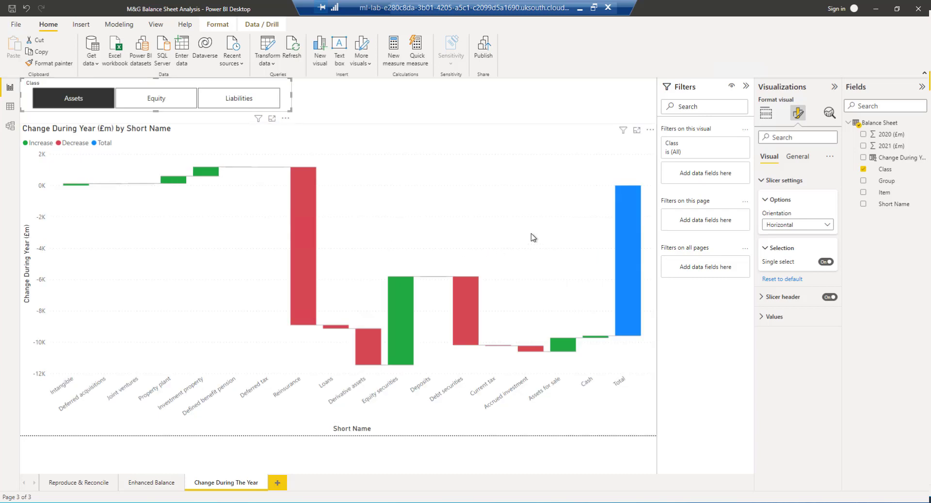
- Sort the Assets waterfall's axis by Change During Year
left_click(637, 163)
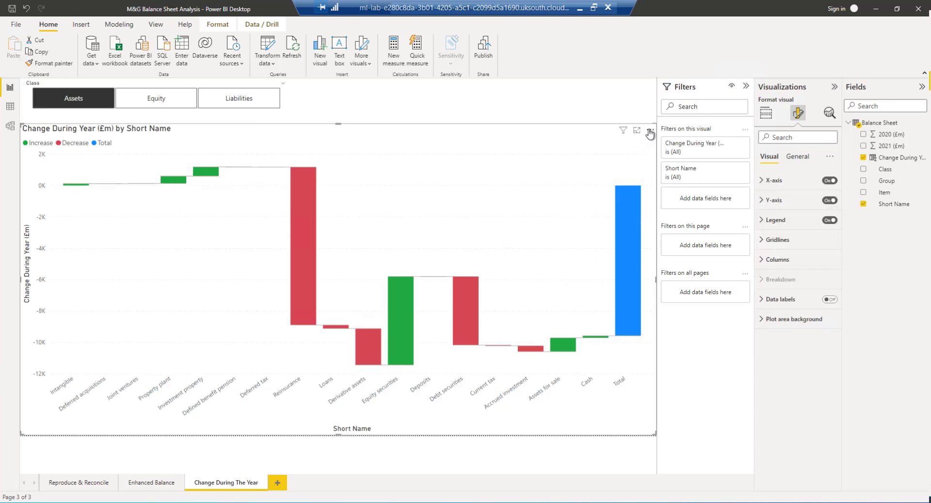
left_click(650, 132)
mouse_move(698, 192)
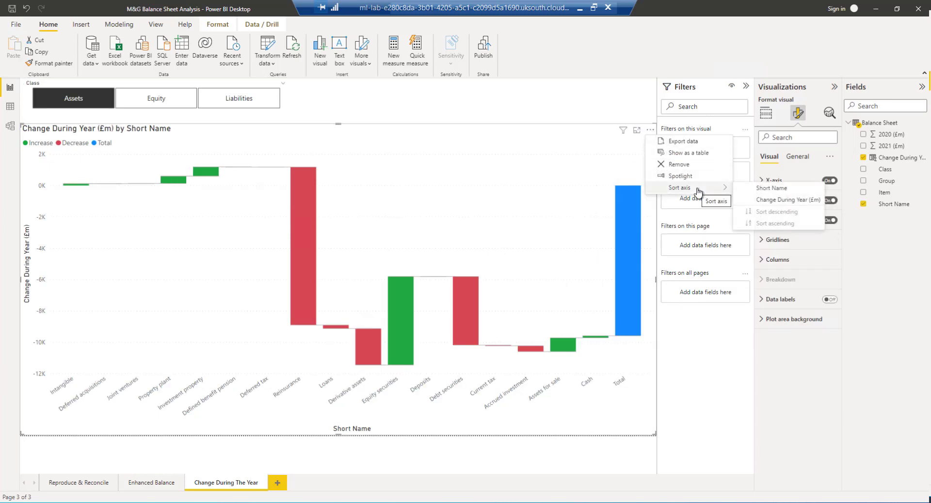
left_click(530, 259)
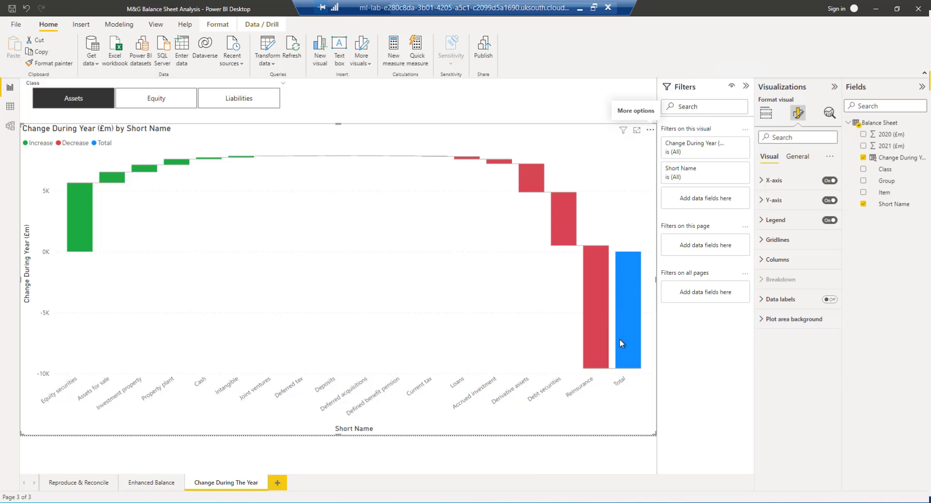
- Try the stacked column and horizontal bar chart types, then revert to the waterfall
left_click(766, 117)
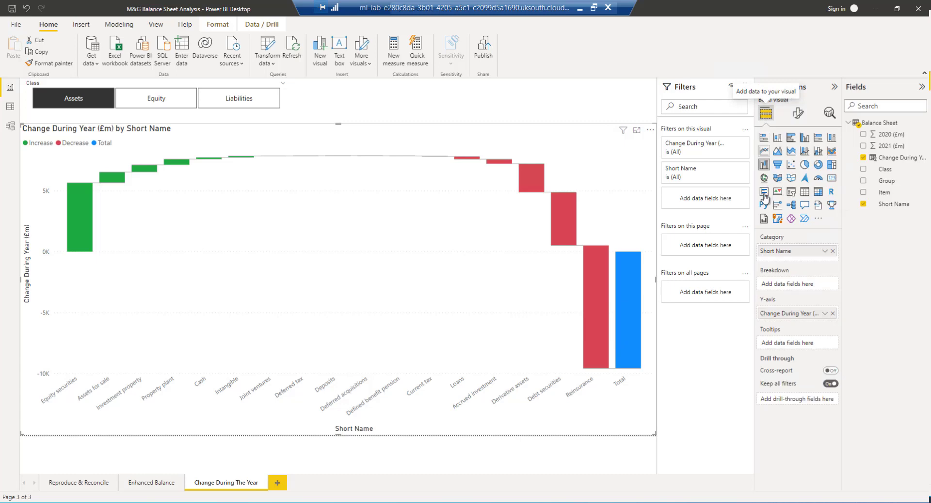
left_click(778, 139)
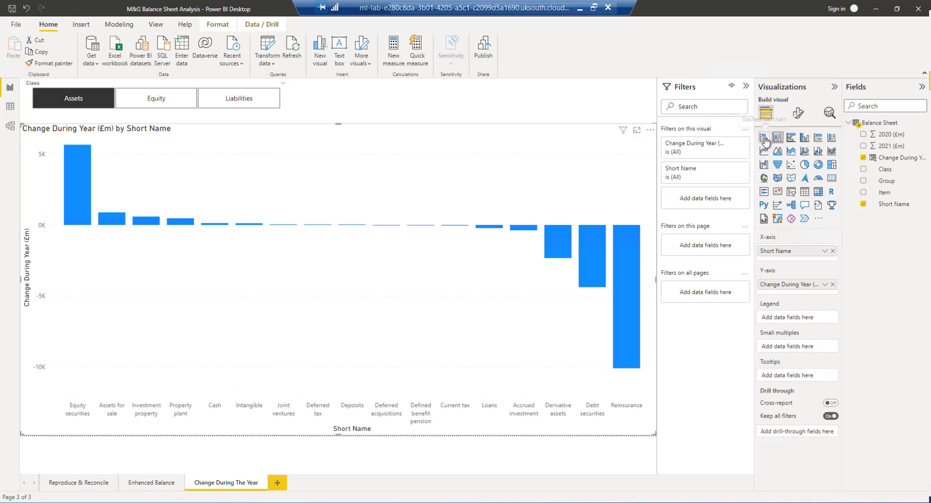
left_click(765, 139)
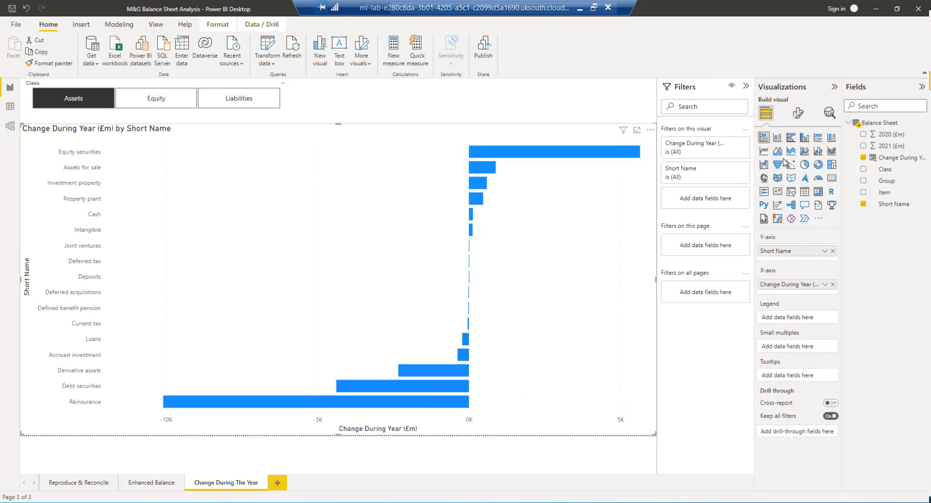
left_click(764, 166)
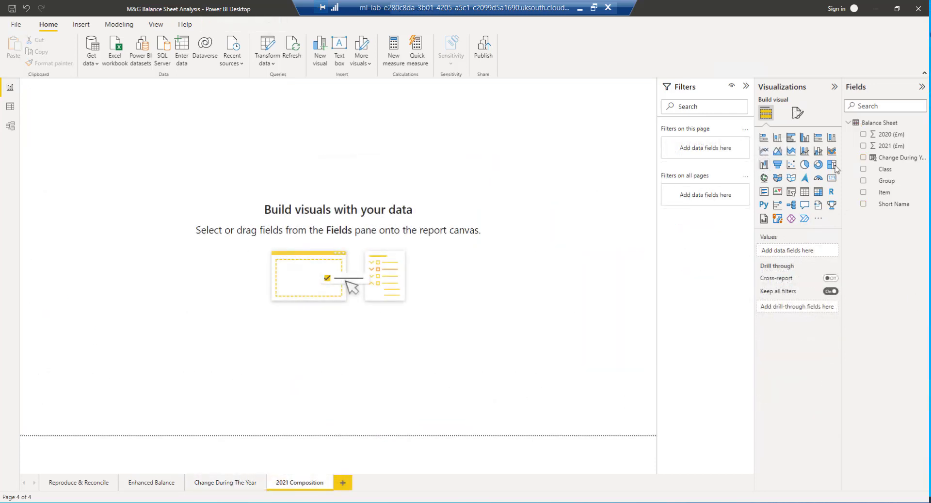
- Add a page-filling treemap sized by 2021 (£m) with tiles split by Item
left_click(835, 168)
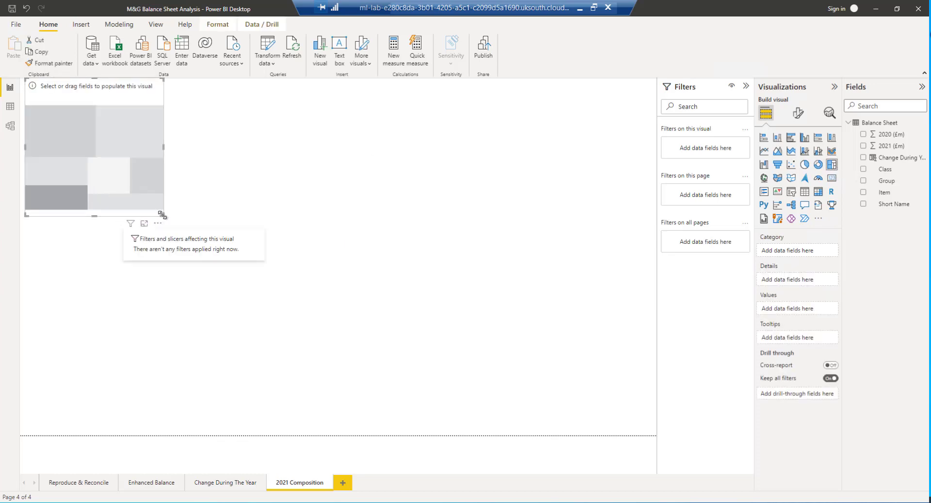
left_click_drag(162, 214, 654, 442)
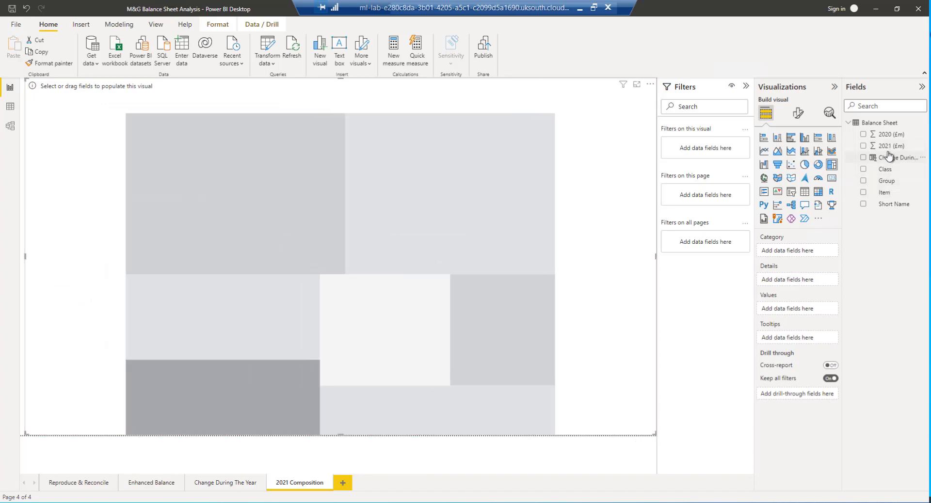
left_click(863, 146)
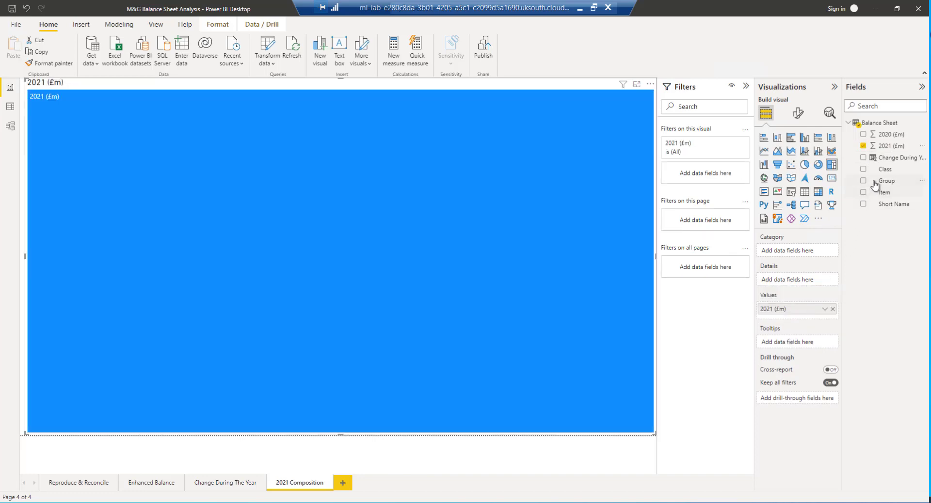
left_click_drag(884, 194, 800, 284)
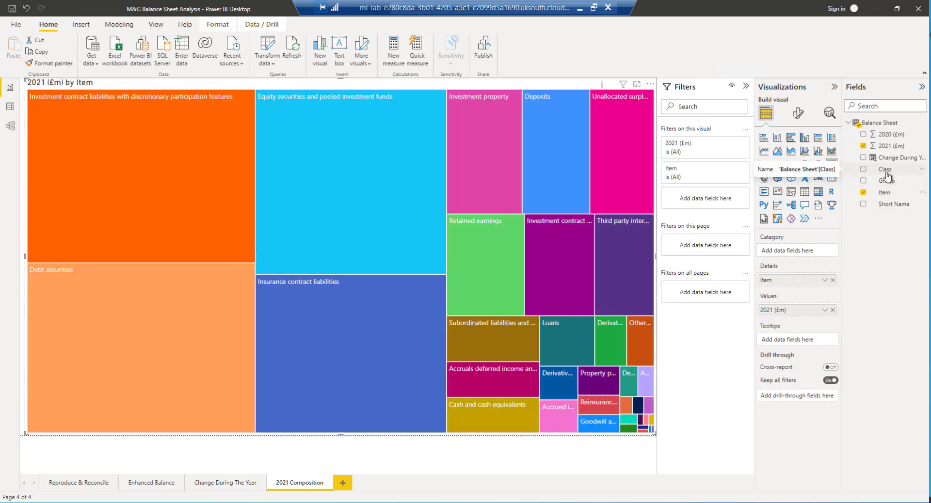
- Group the treemap tiles by Class above Item and turn on data labels
left_click_drag(887, 182, 799, 252)
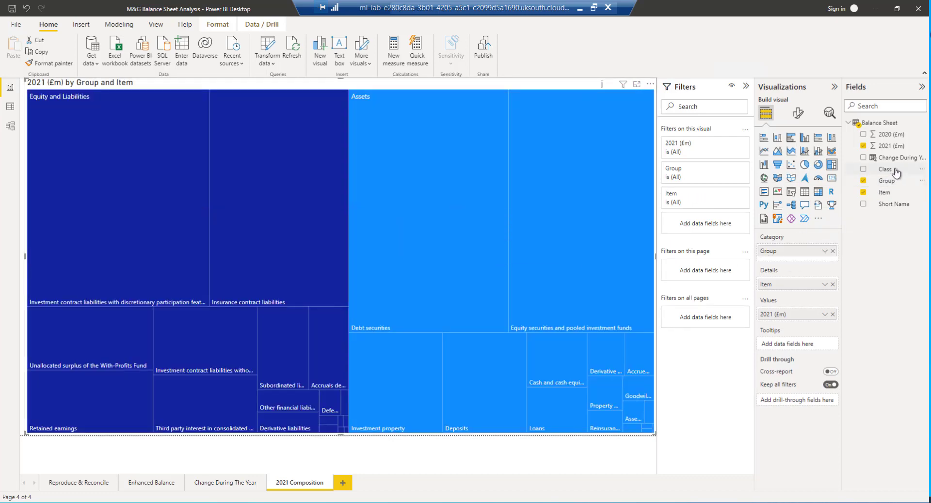
left_click_drag(896, 170, 820, 253)
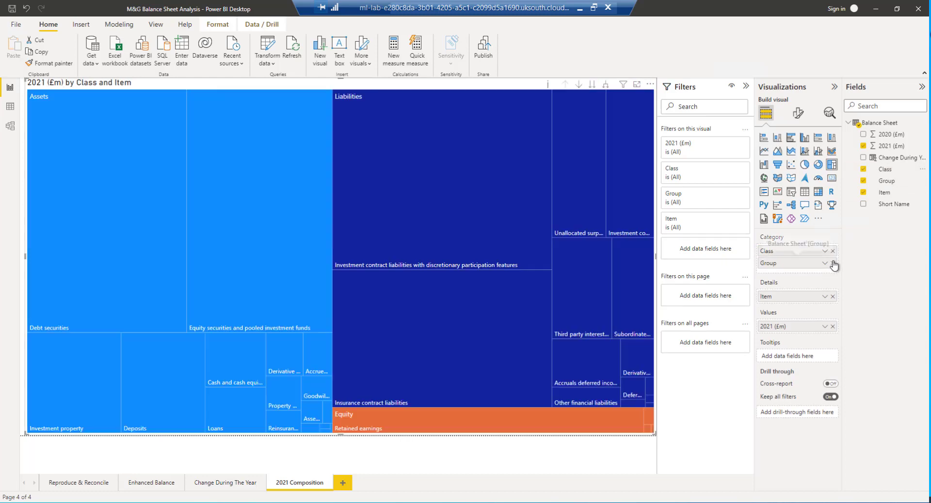
left_click(833, 265)
left_click(798, 113)
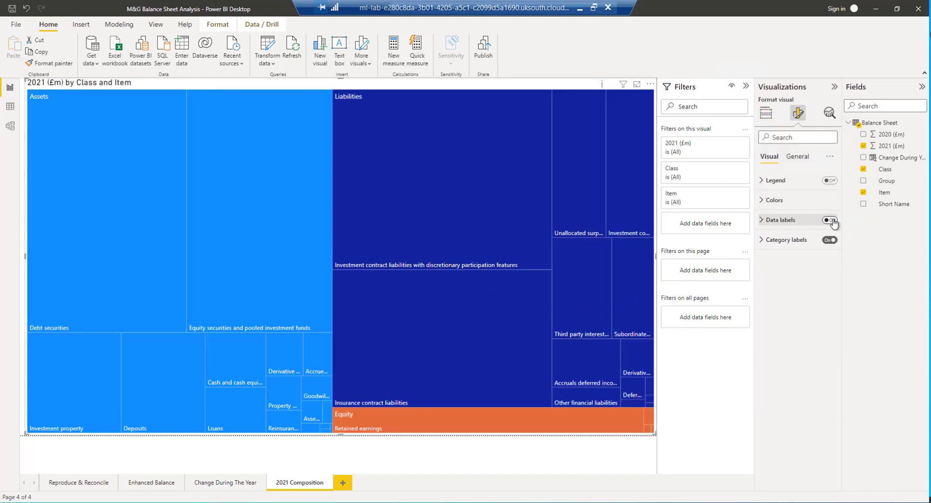
left_click(831, 221)
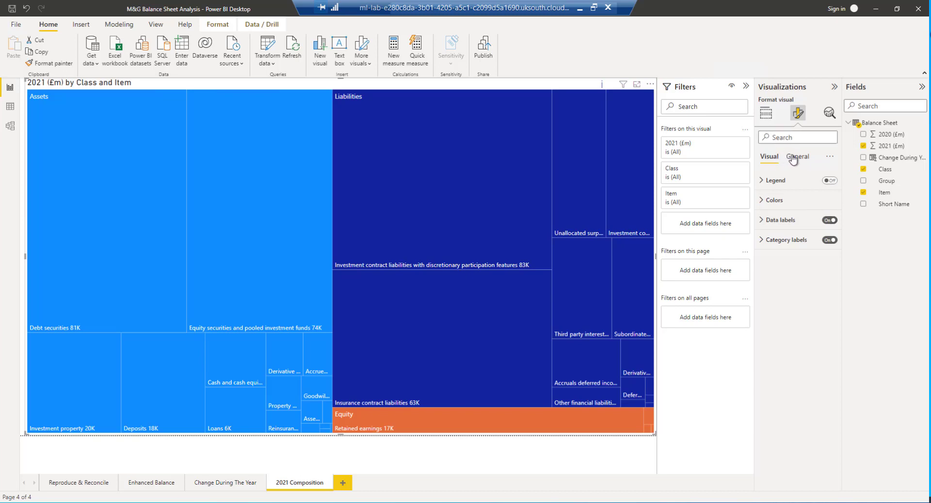
- Colour the Liabilities tiles green using a custom colour
left_click(774, 200)
left_click(782, 254)
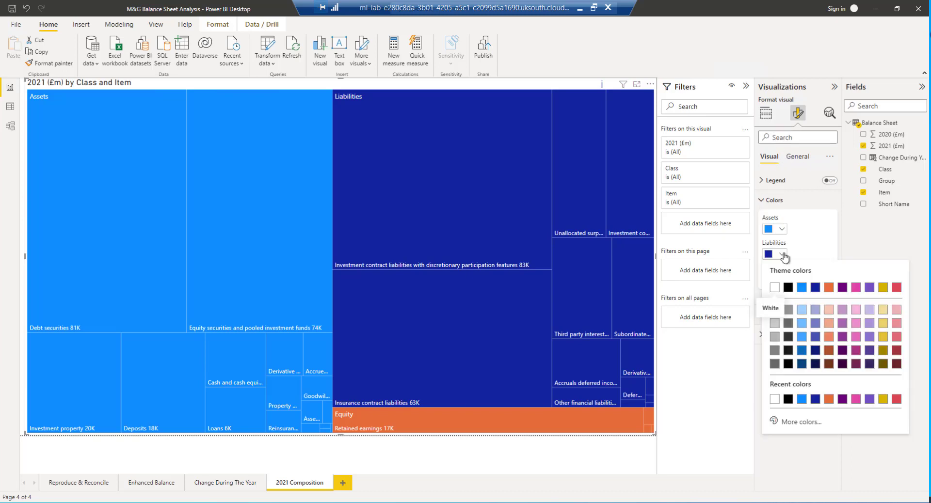
left_click(811, 422)
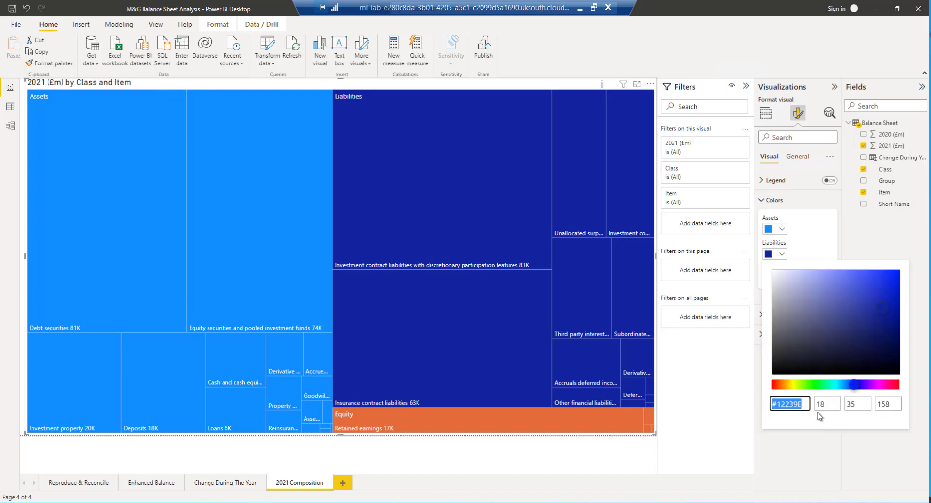
left_click(812, 386)
left_click(847, 309)
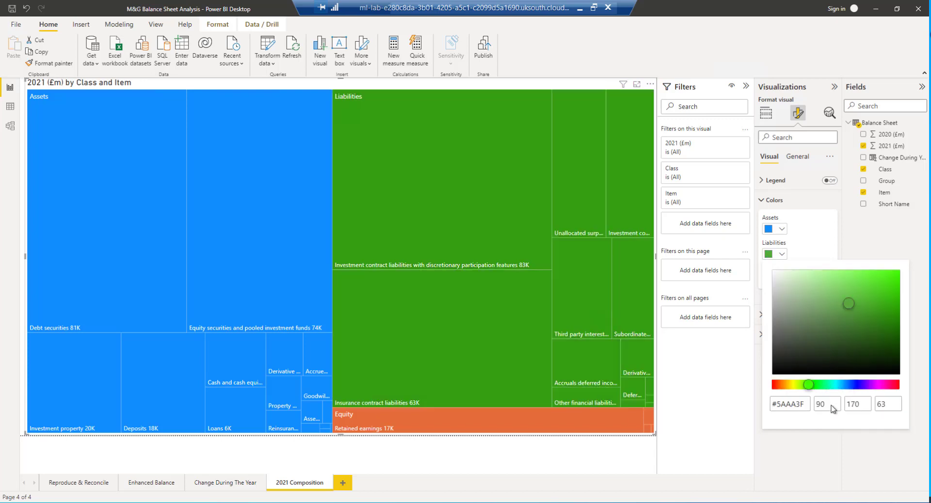
left_click(840, 450)
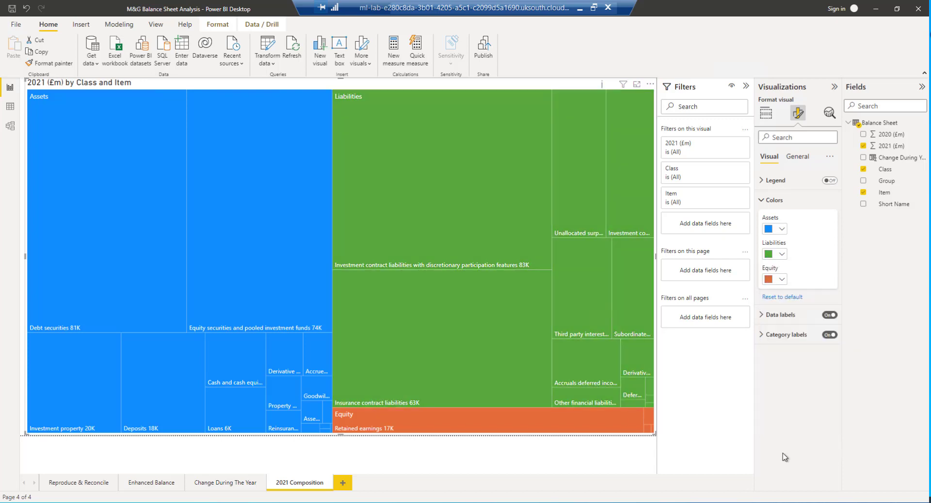
- Replace Item with Short Name as the treemap's detail field
left_click(766, 113)
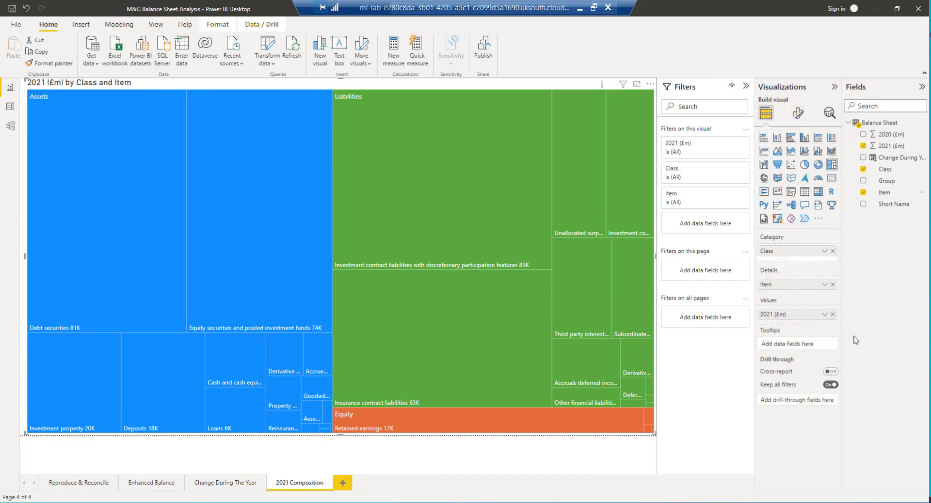
left_click(833, 285)
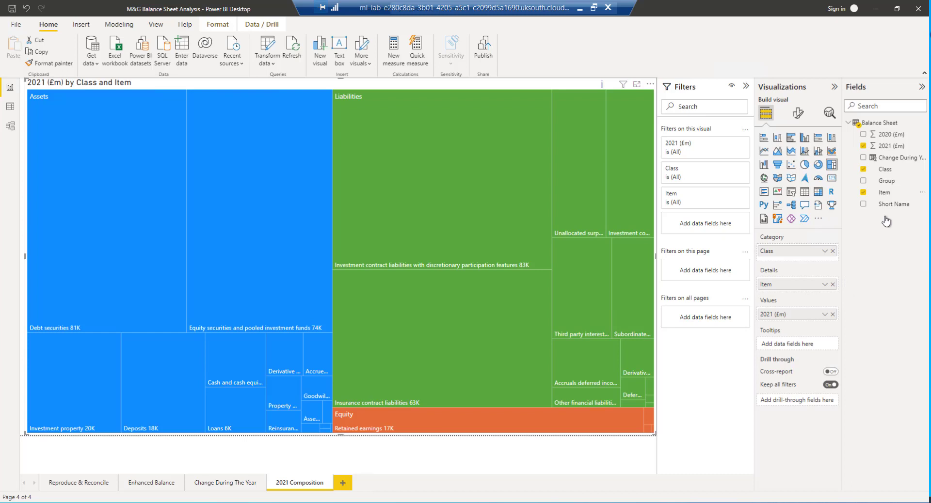
left_click(863, 204)
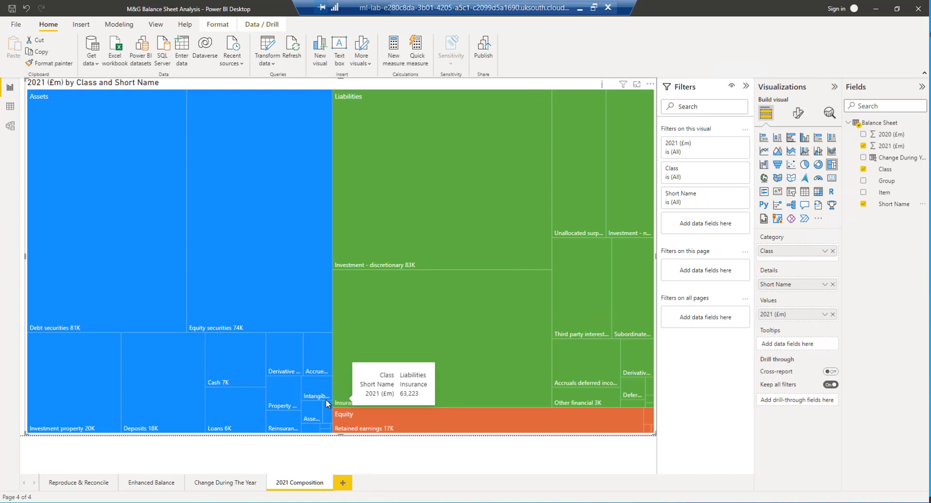
- Add 2020 (£m) and Change During Year to the treemap tooltips, then add a new page
mouse_move(316, 415)
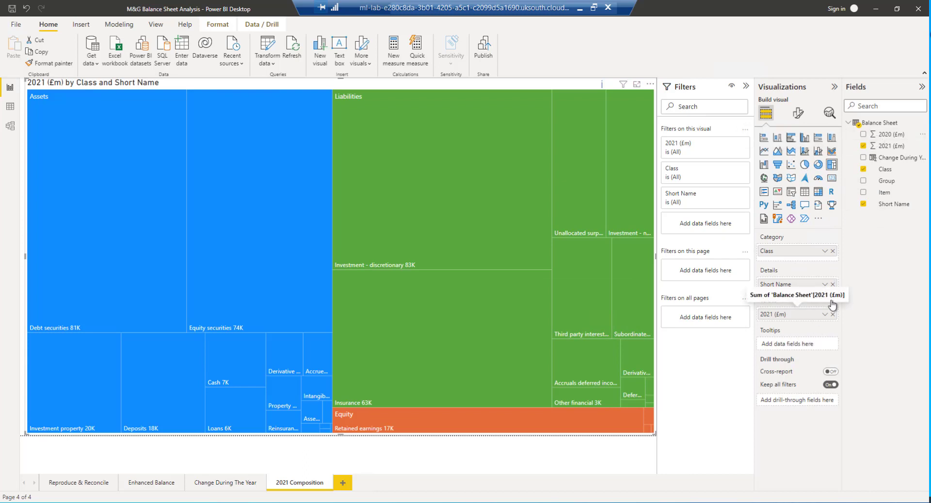
left_click_drag(833, 304, 796, 344)
left_click_drag(883, 159, 800, 356)
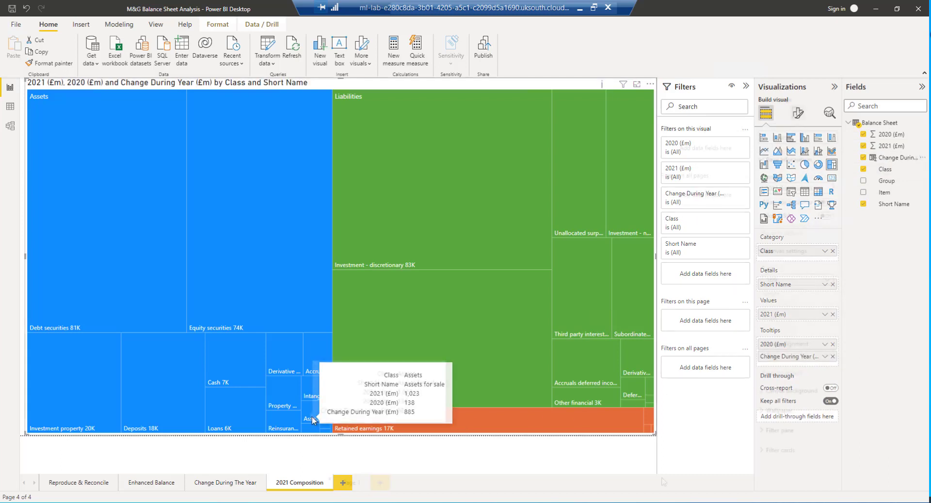
left_click(343, 483)
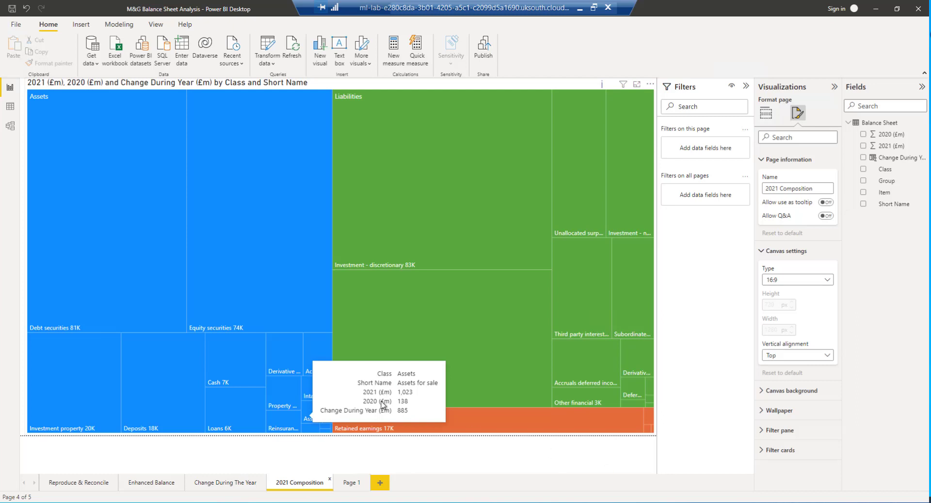
- Rename Page 1 to 'Item TT' and set its canvas type to Tooltip
left_click(355, 486)
right_click(355, 485)
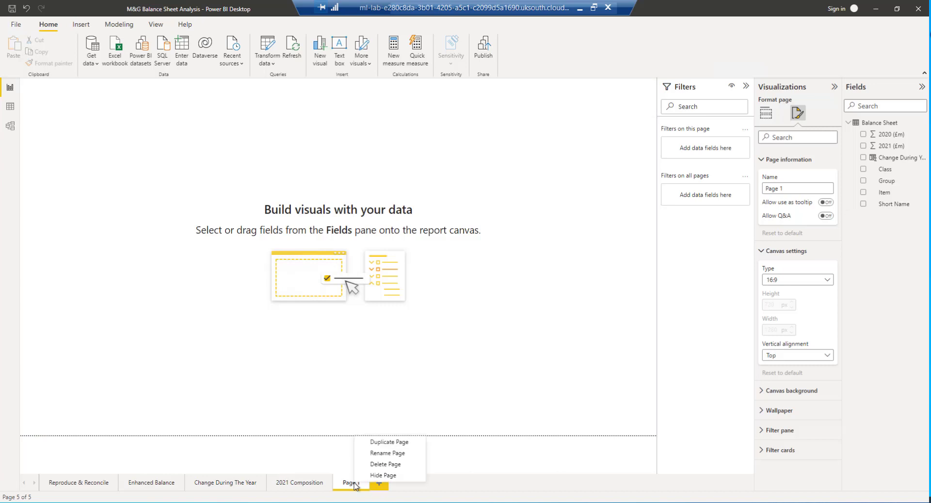
left_click(380, 453)
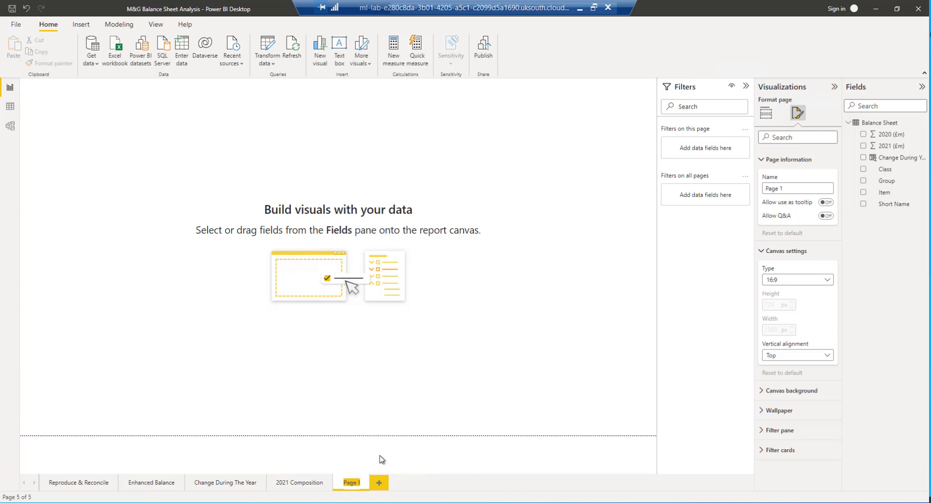
type("Item TT")
key("Return")
left_click(794, 283)
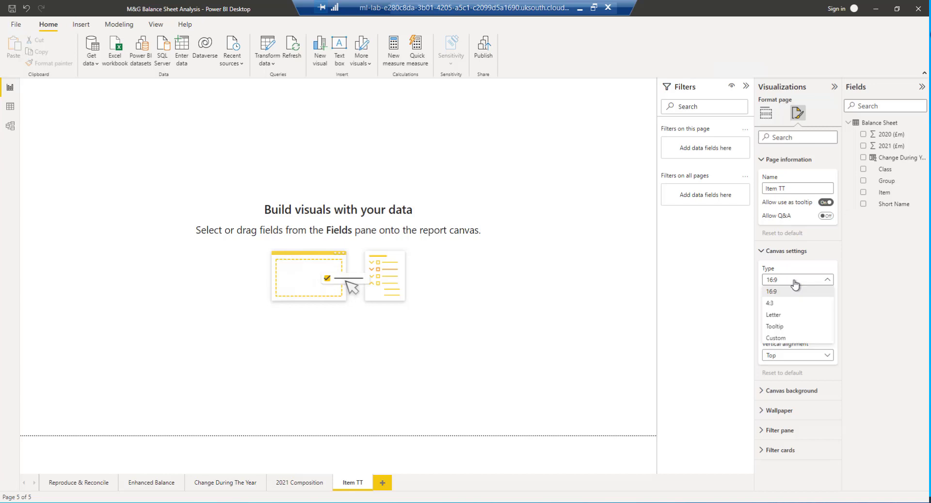
left_click(780, 327)
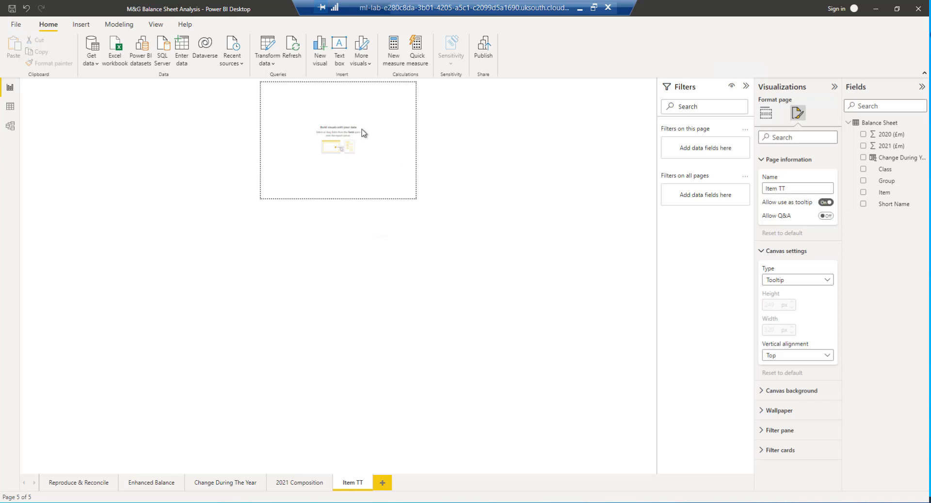
- Add a card showing Item as a short strip across the top of the page
left_click(350, 109)
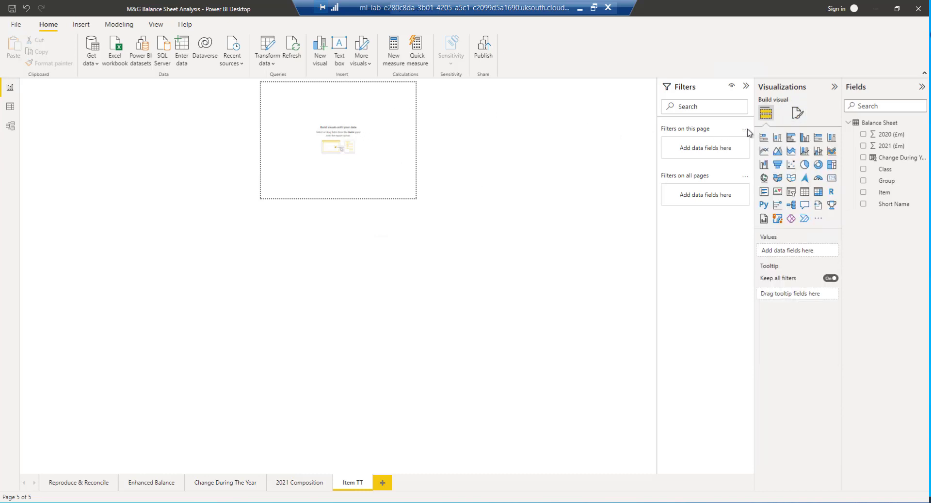
left_click(832, 178)
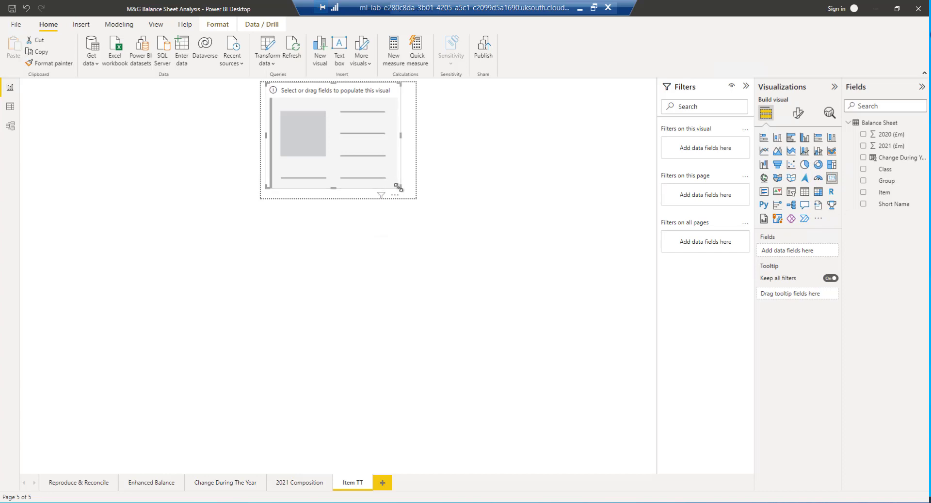
left_click_drag(403, 189, 426, 112)
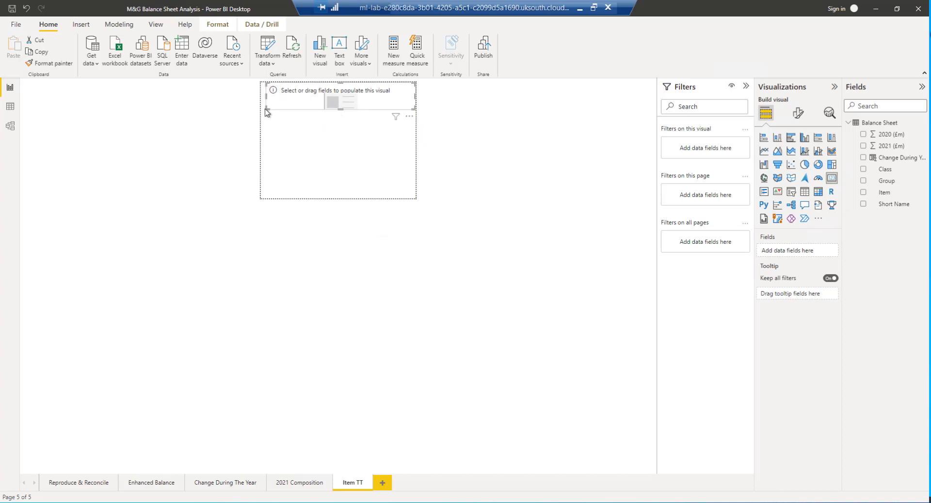
left_click_drag(267, 106, 258, 109)
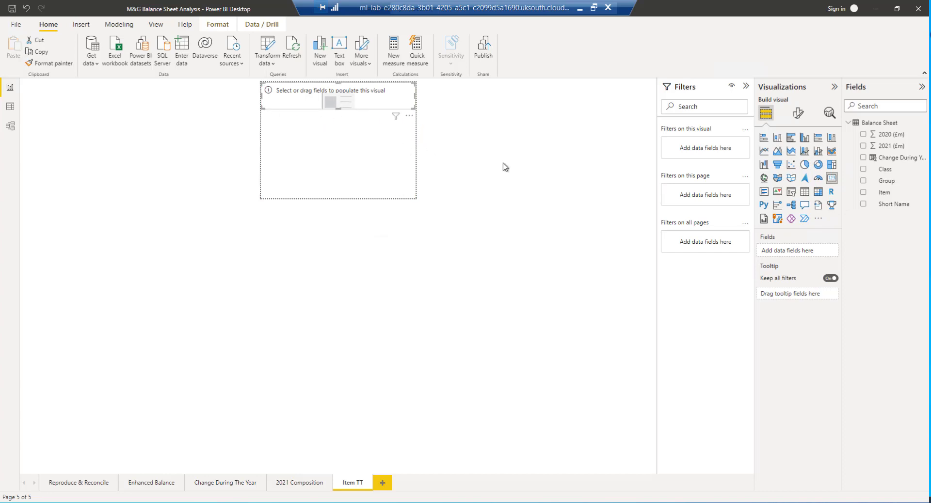
left_click(888, 195)
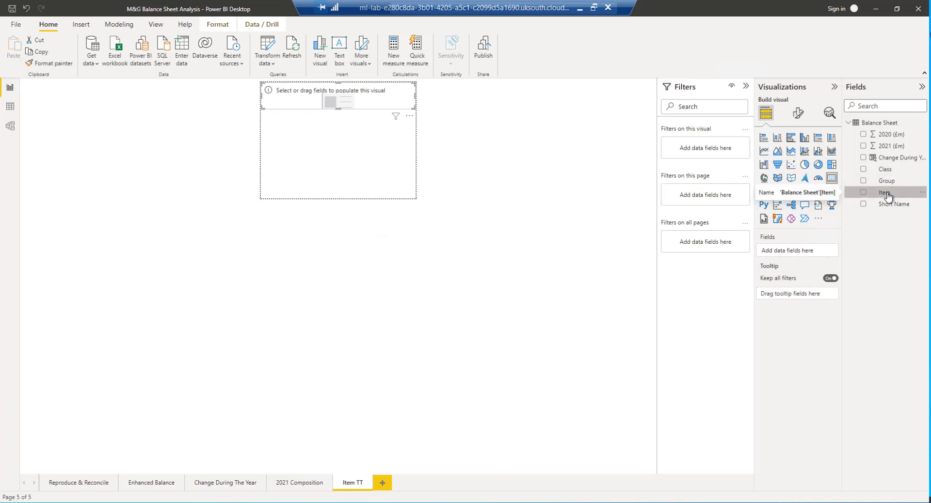
left_click_drag(888, 195, 796, 253)
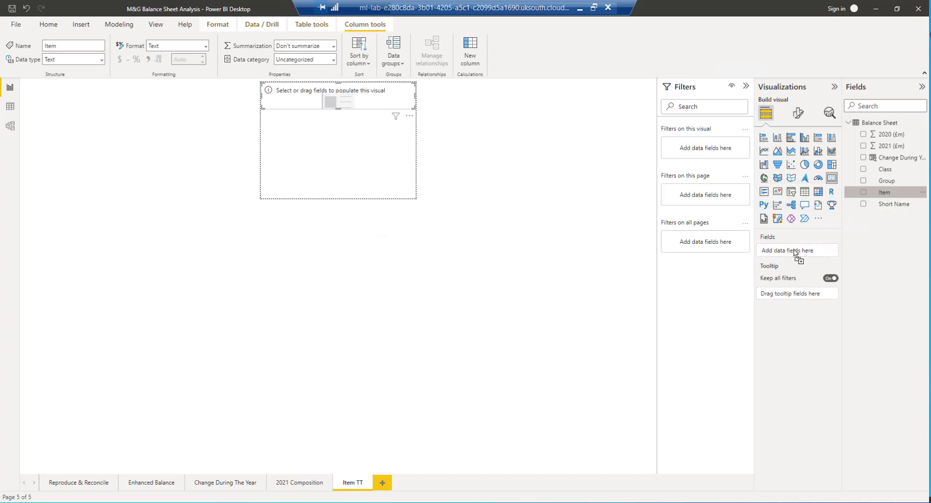
- Hide the card's category label and set its callout font size to 12
left_click(797, 116)
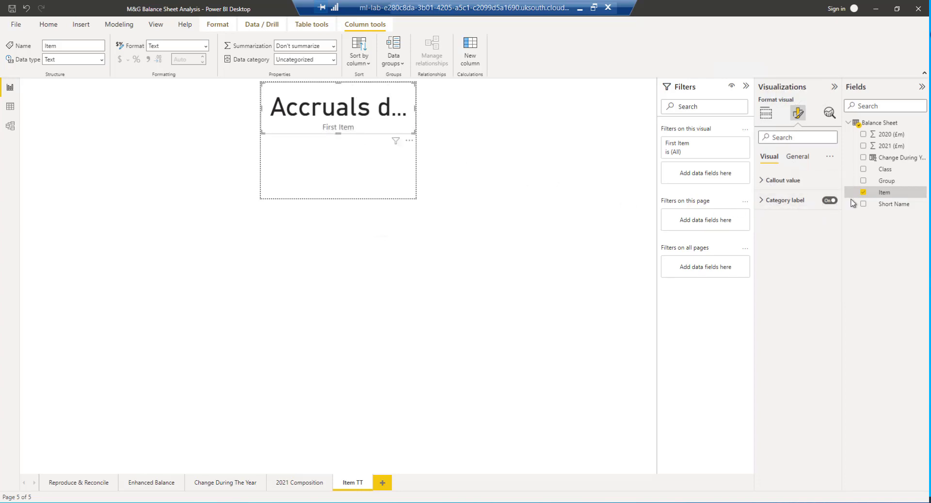
left_click(828, 201)
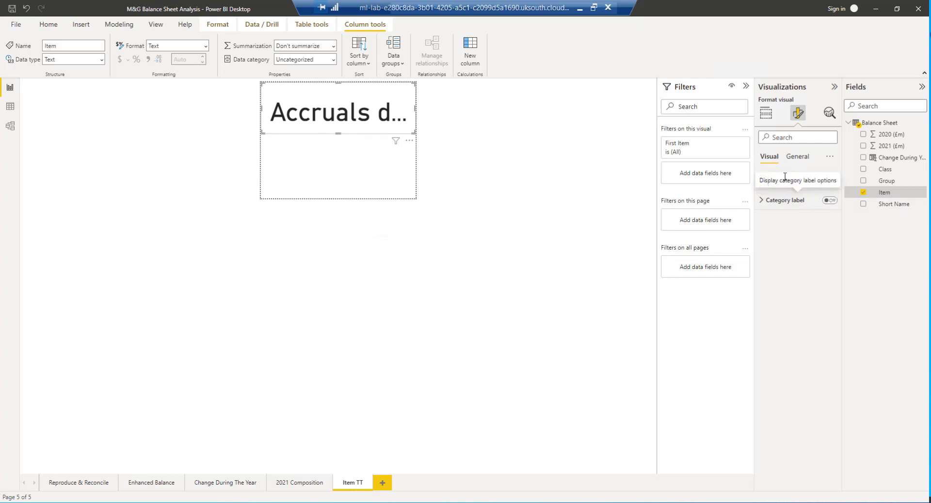
left_click(763, 182)
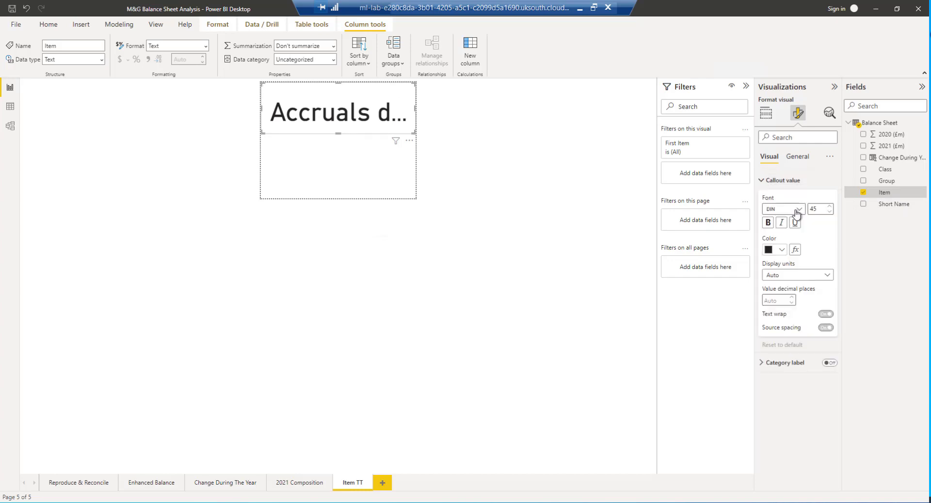
double_click(821, 207)
type("12")
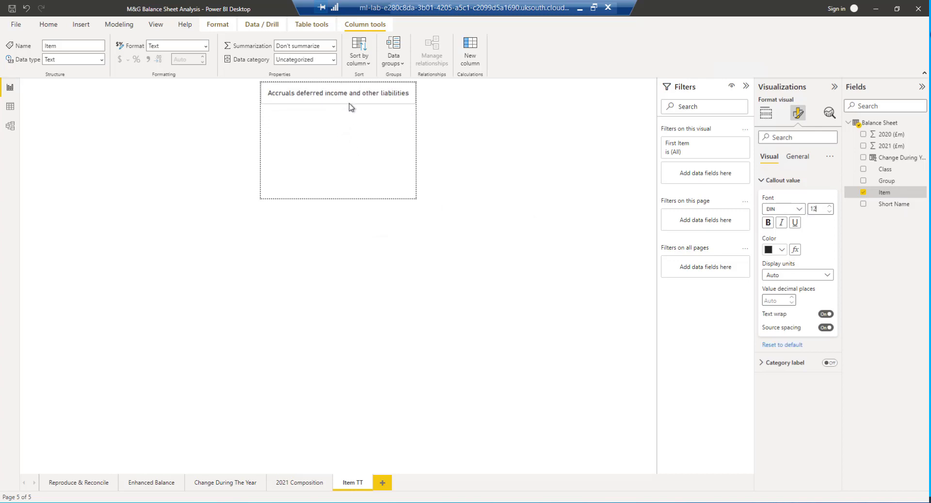
left_click(350, 113)
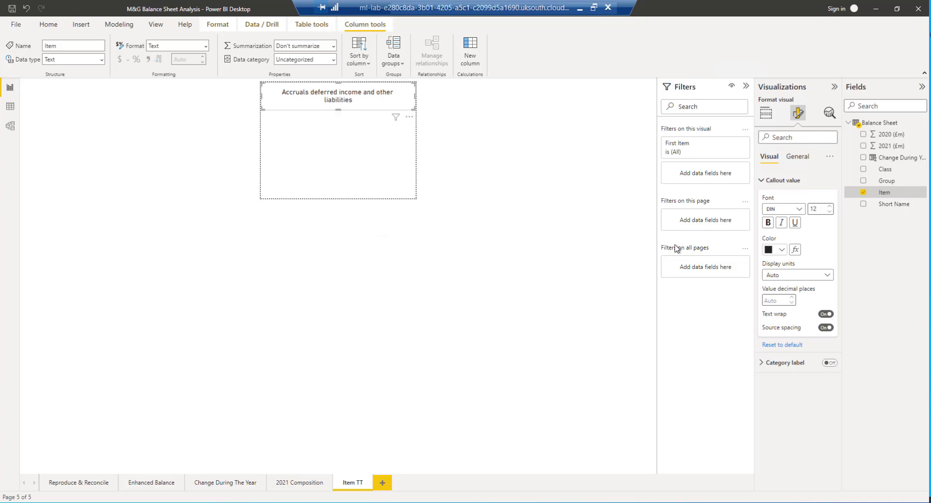
- Give the header card a light yellow background and deselect it
left_click(797, 164)
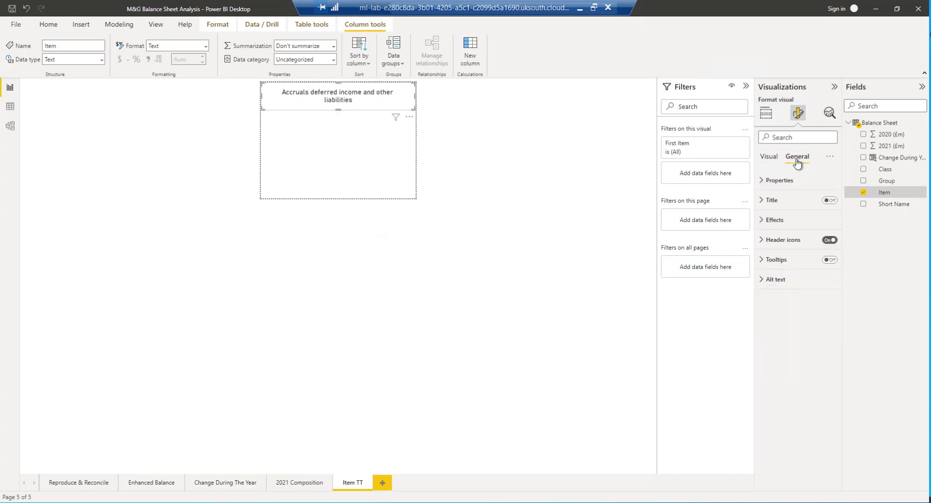
left_click(770, 219)
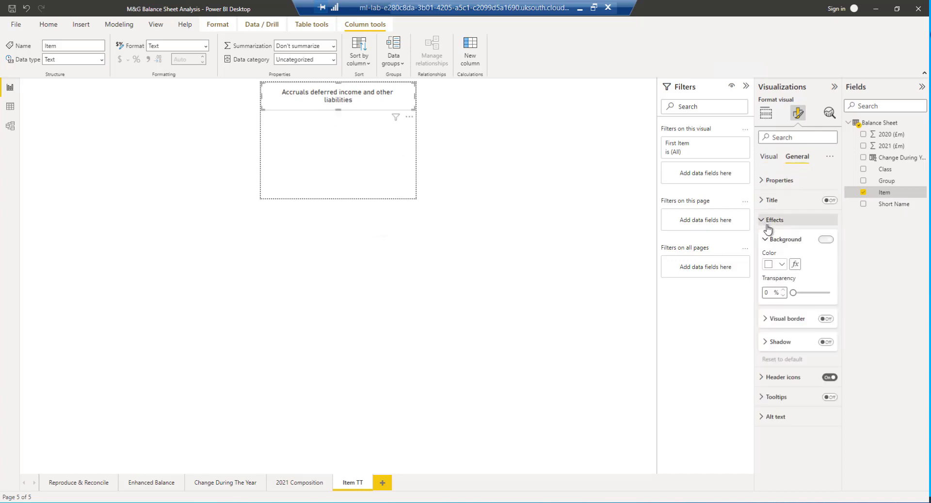
left_click(781, 264)
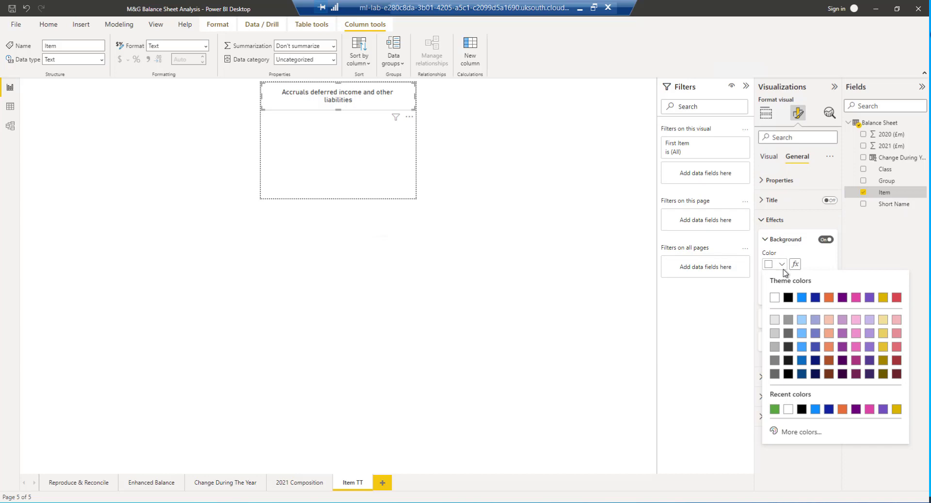
left_click(883, 320)
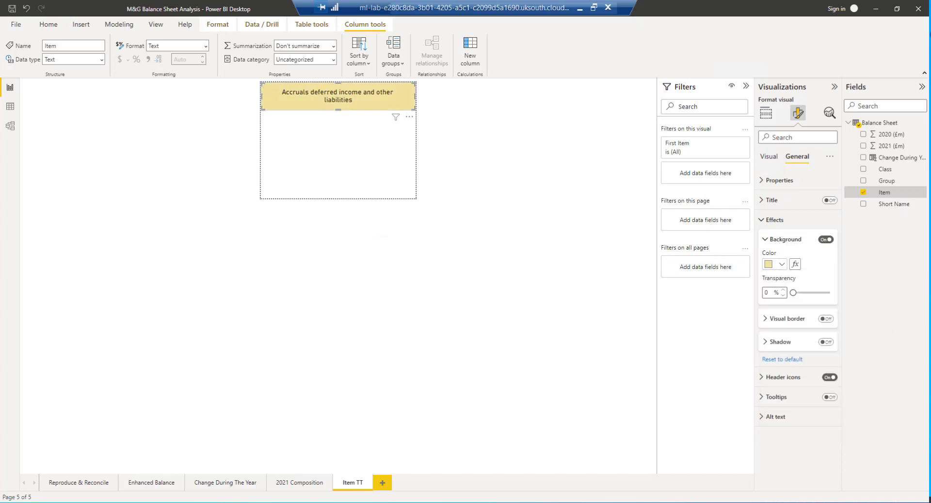
key("Escape")
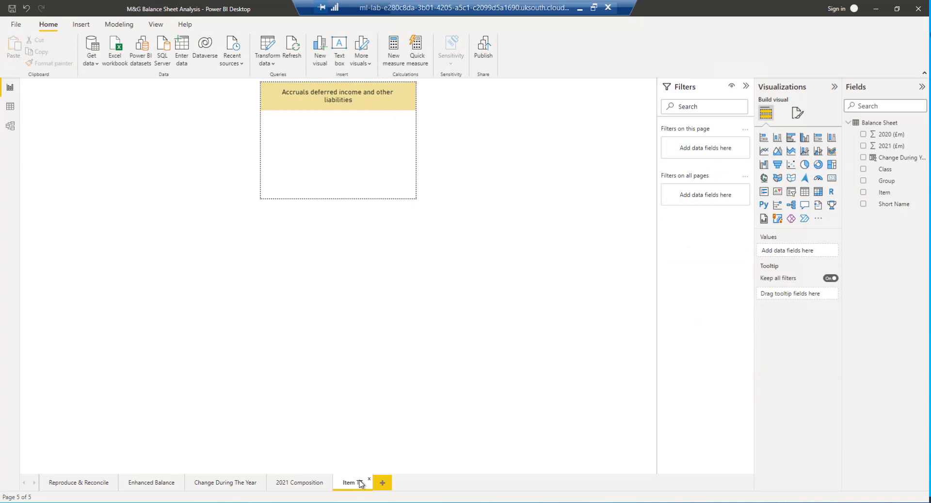
- Set the 2021 Composition treemap's tooltip to the Item TT report page
left_click(300, 485)
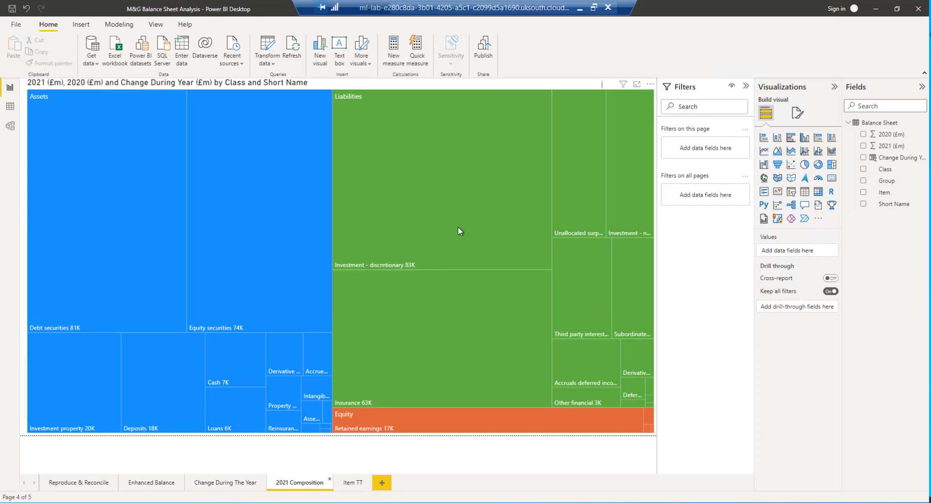
left_click(458, 226)
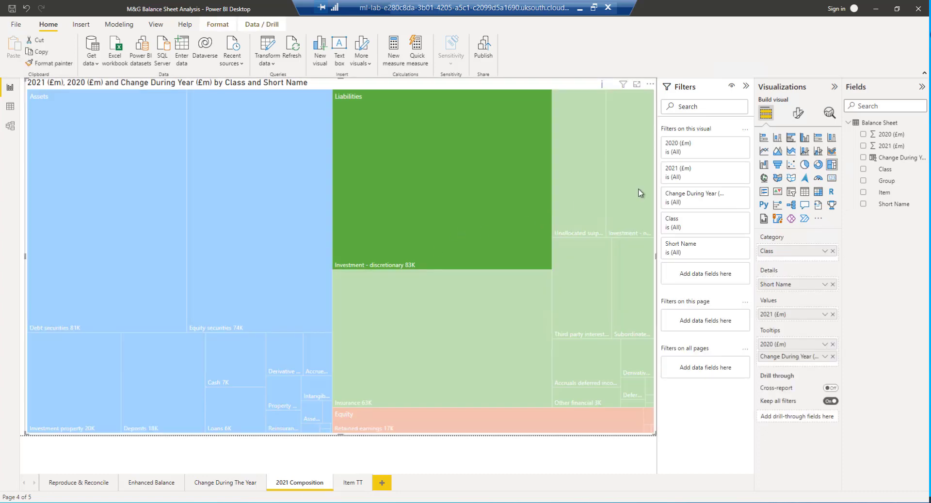
left_click(800, 114)
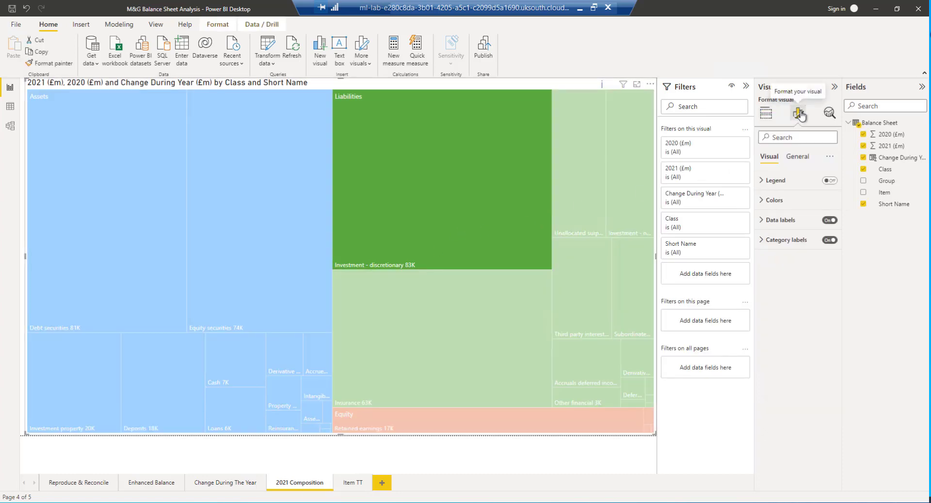
left_click(800, 157)
left_click(761, 260)
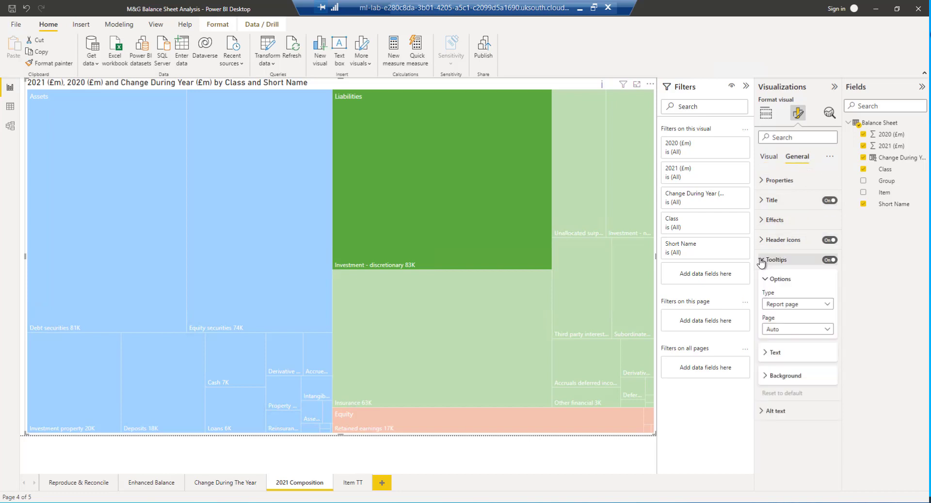
left_click(826, 330)
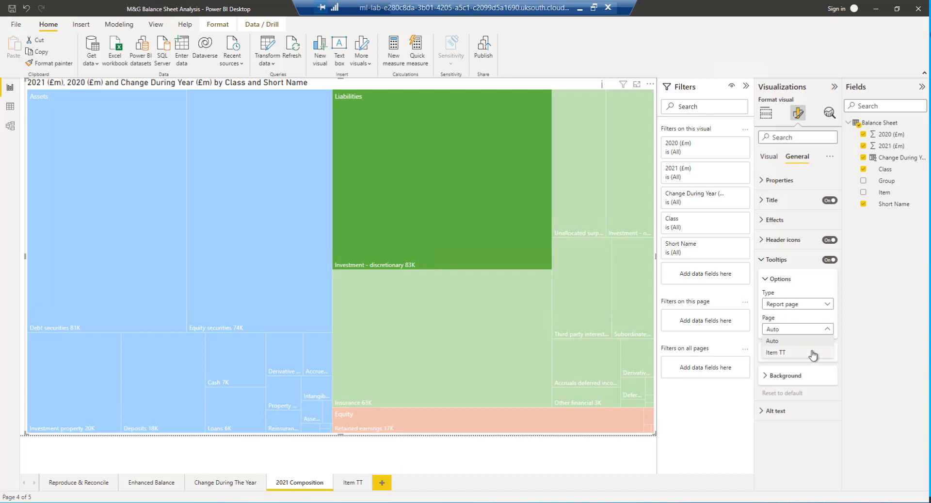
left_click(814, 354)
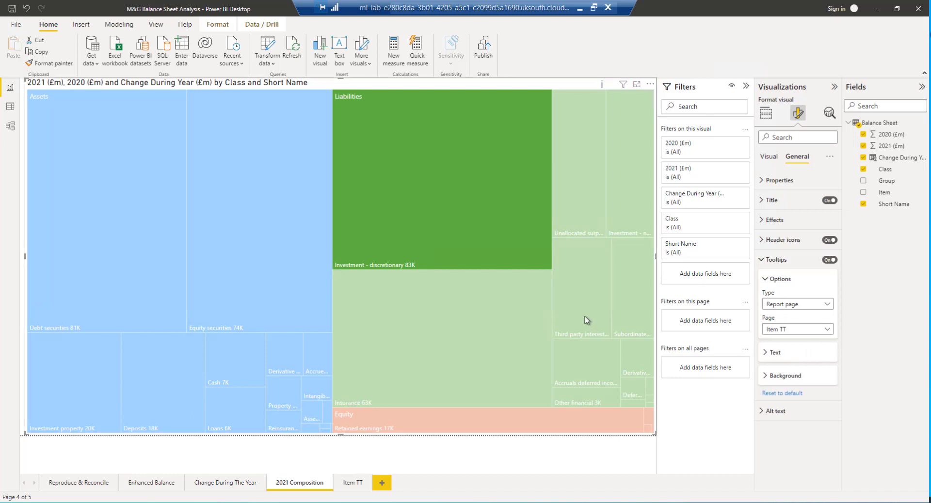
mouse_move(585, 316)
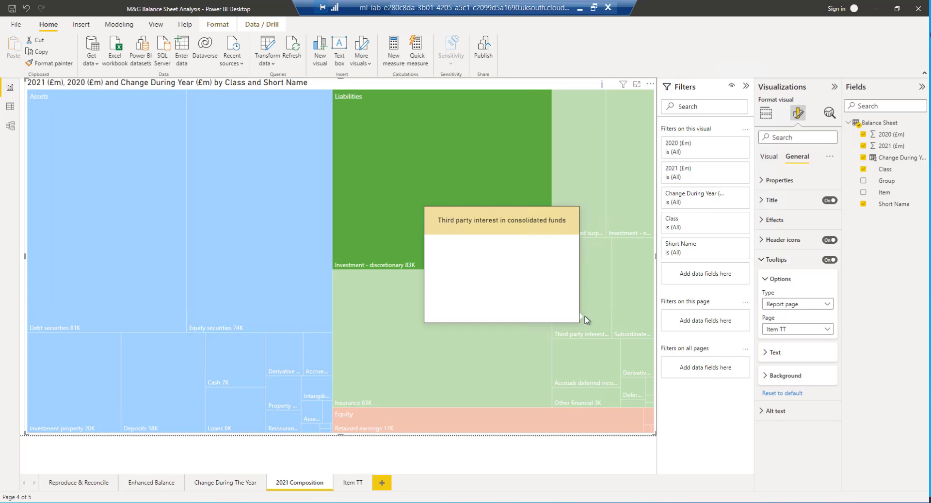
- Preview the Item TT tooltip over a treemap tile and check the treemap's tooltip fields, then return to Item TT
left_click(351, 487)
right_click(352, 487)
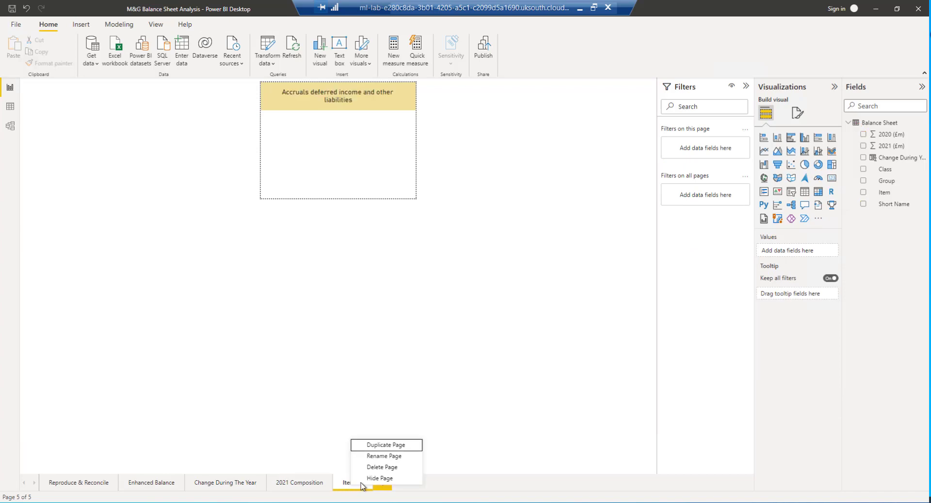
left_click(367, 484)
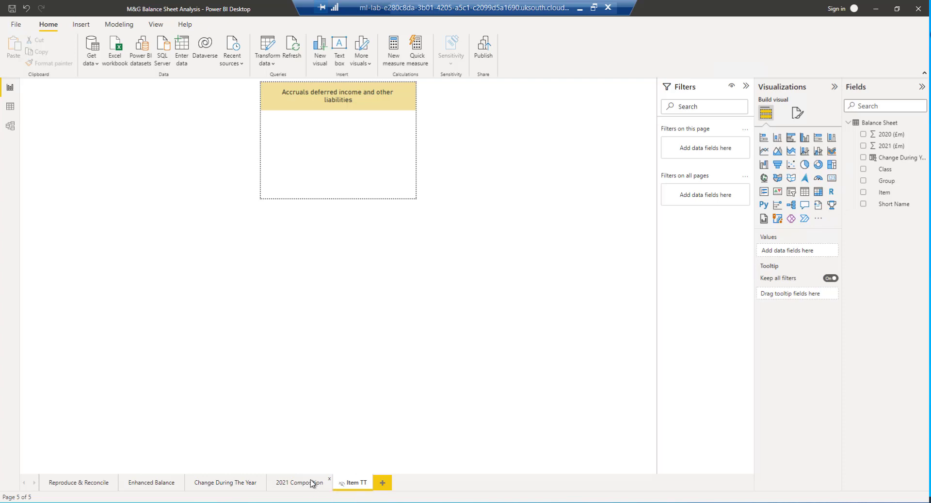
key("ctrl+Page_Up")
mouse_move(494, 245)
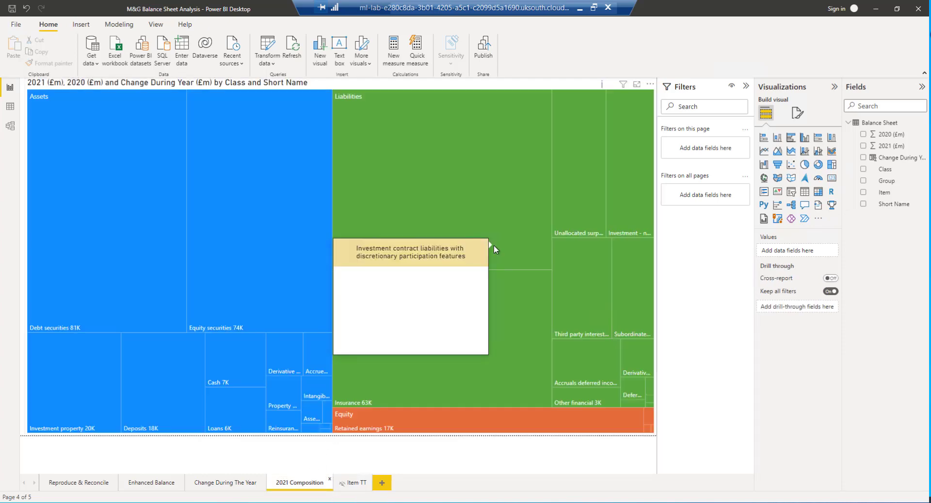
left_click(411, 220)
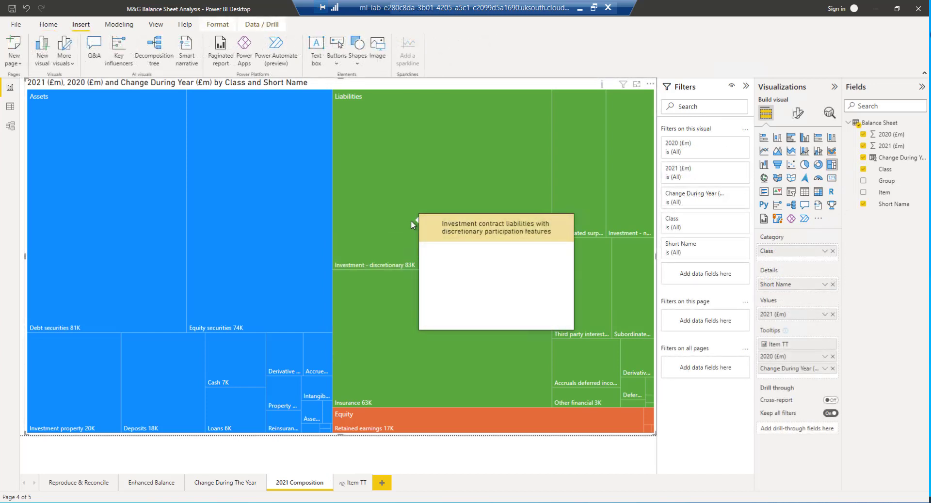
left_click(355, 483)
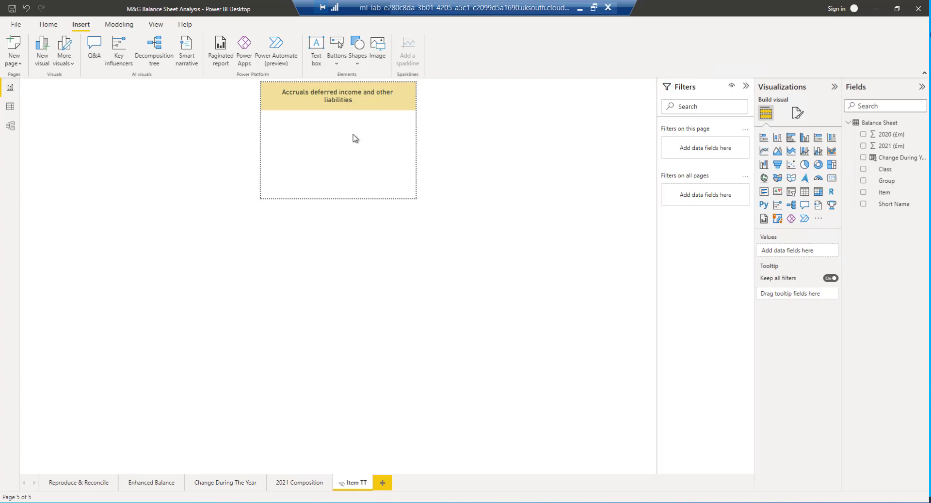
- Add a small 2021 (£m) card below the header, with a 12-point callout and display units set to None
left_click(832, 178)
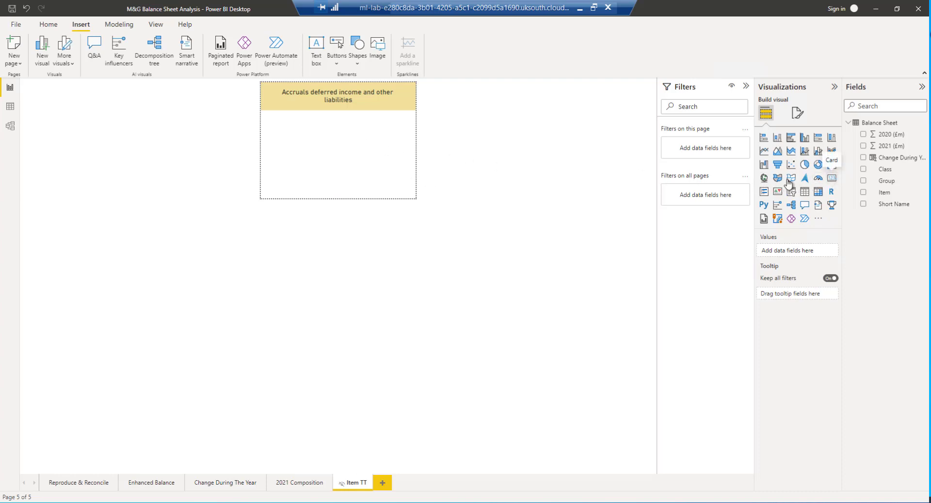
left_click_drag(412, 194, 336, 173)
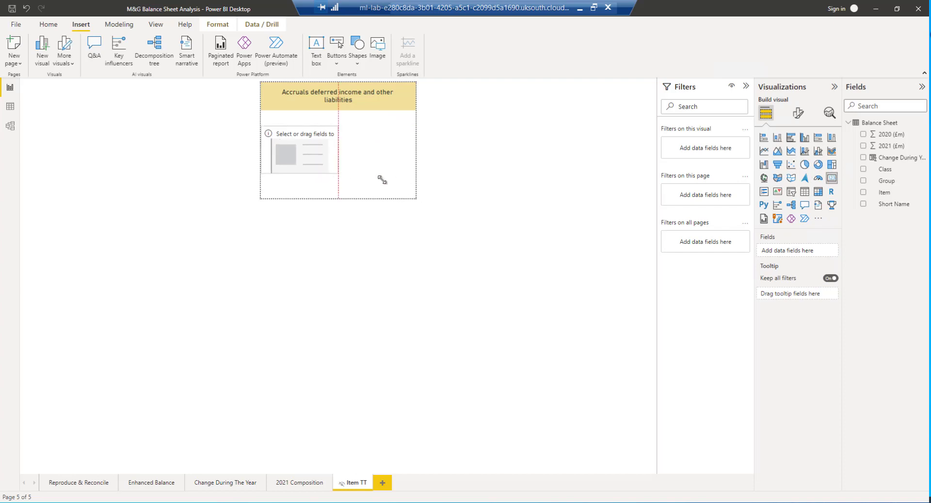
left_click(863, 146)
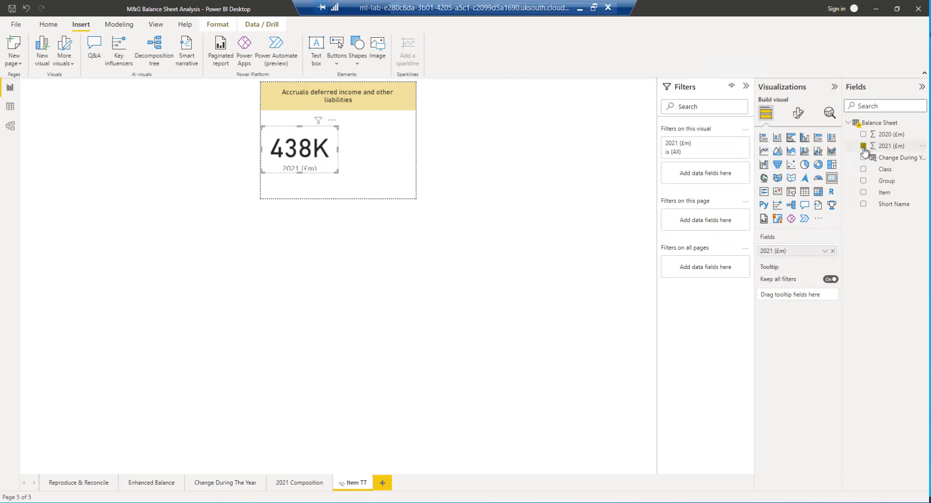
left_click(798, 115)
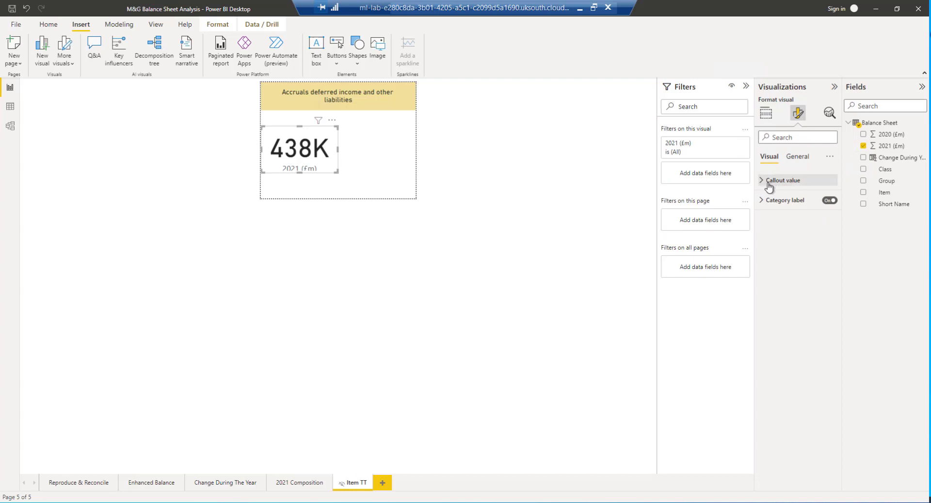
left_click(768, 182)
left_click(810, 208)
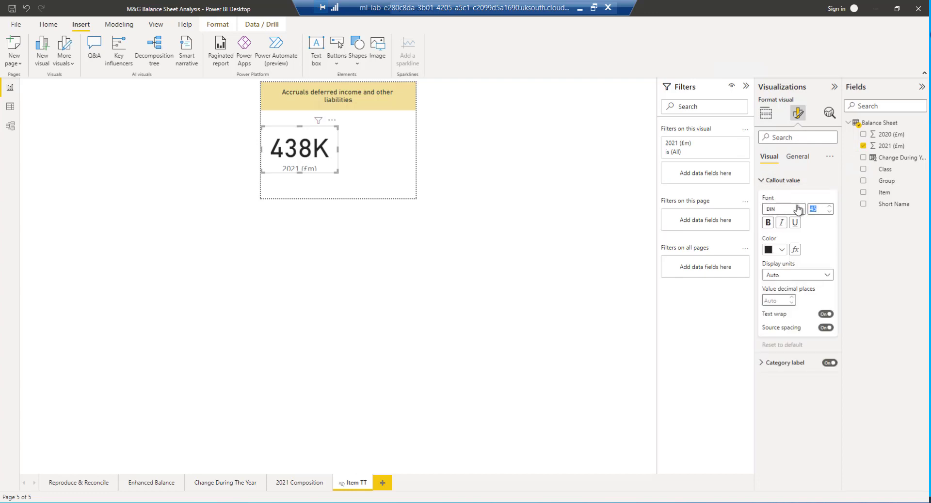
type("12")
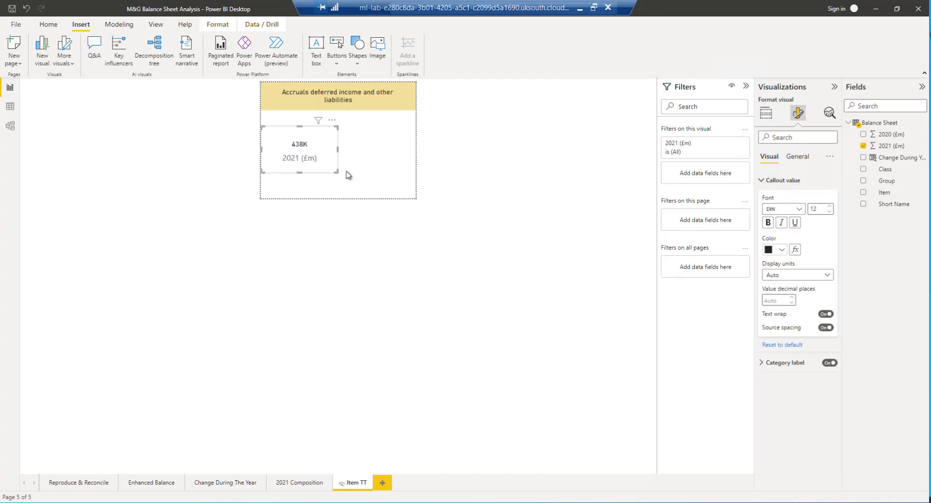
left_click_drag(337, 172, 322, 159)
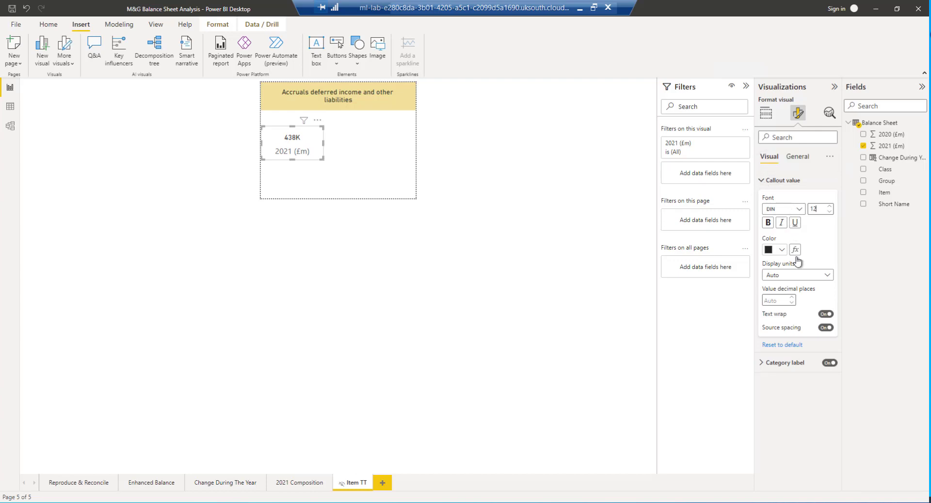
left_click(828, 276)
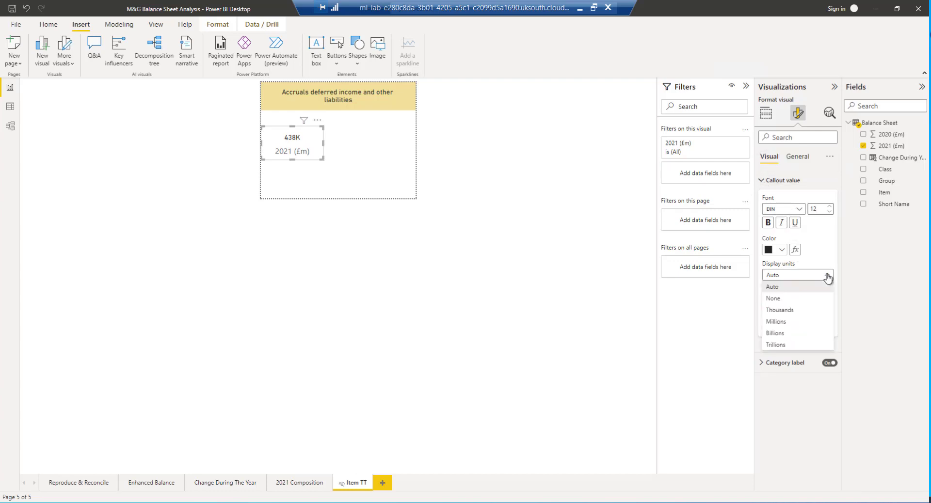
left_click(794, 301)
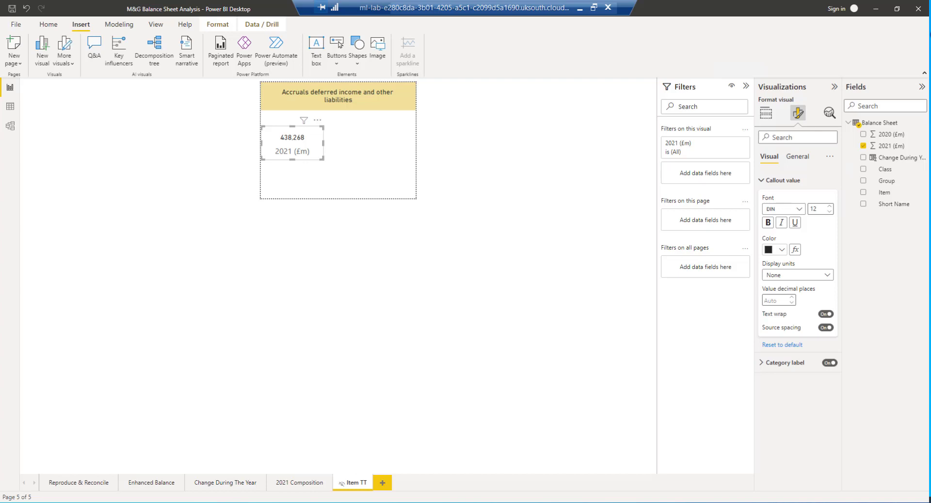
- Turn on Allow use as tooltip for the Item TT page
left_click(395, 190)
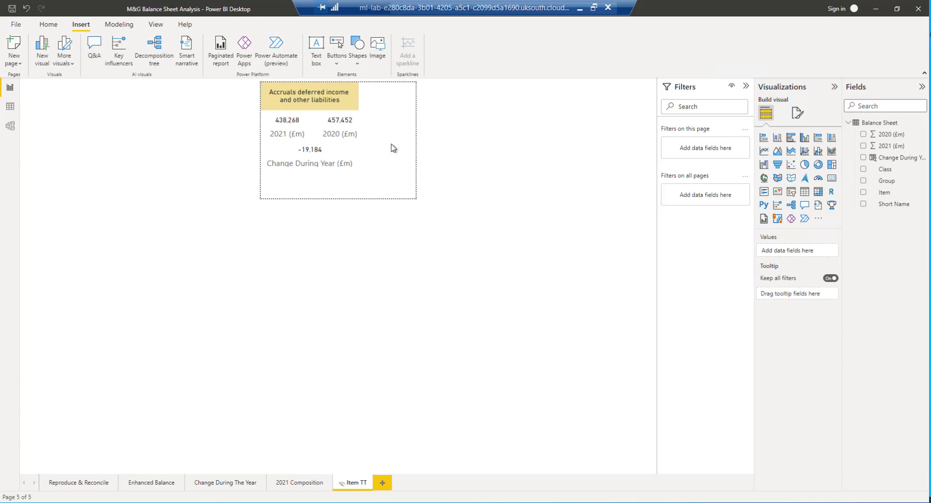
left_click(798, 115)
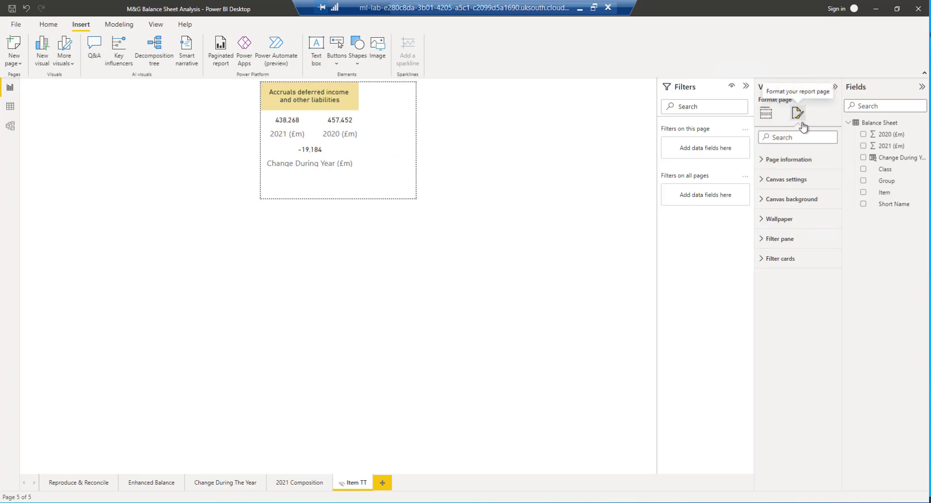
left_click(773, 160)
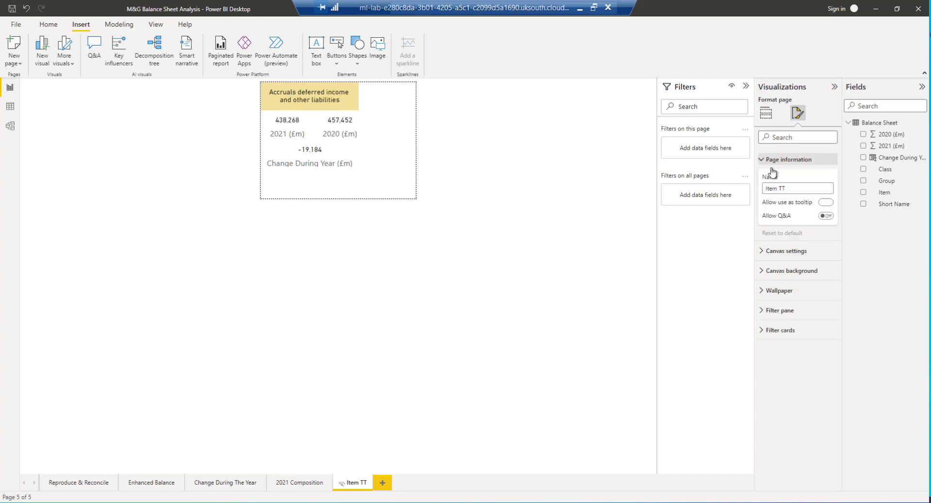
left_click(826, 203)
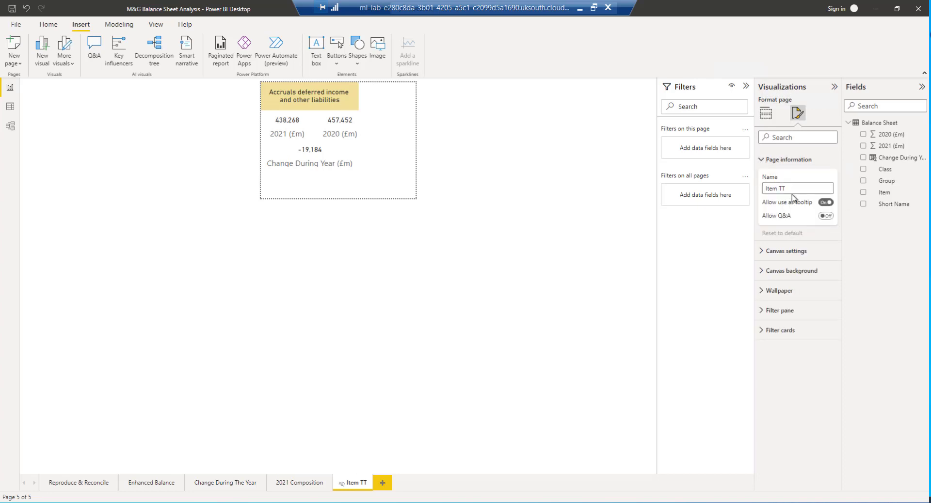
- Set the Item TT canvas type to Custom (200 × 180 px)
left_click(784, 254)
left_click(797, 280)
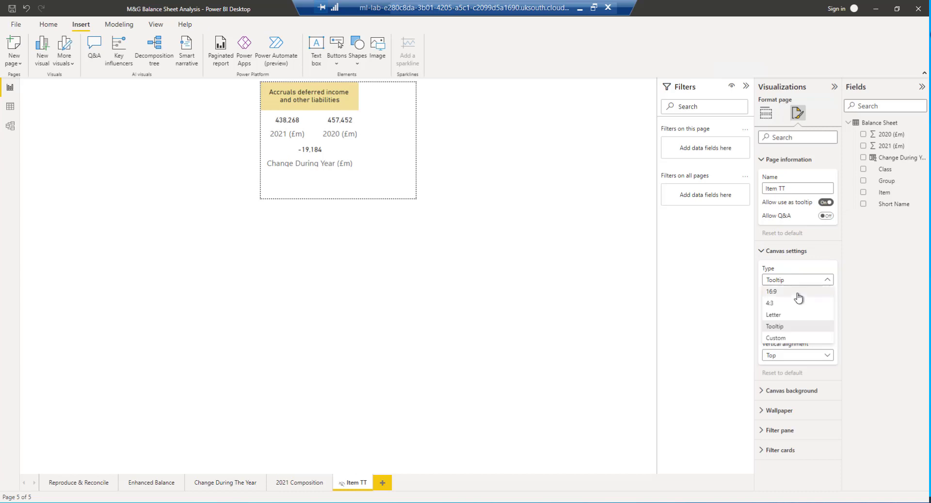
left_click(782, 338)
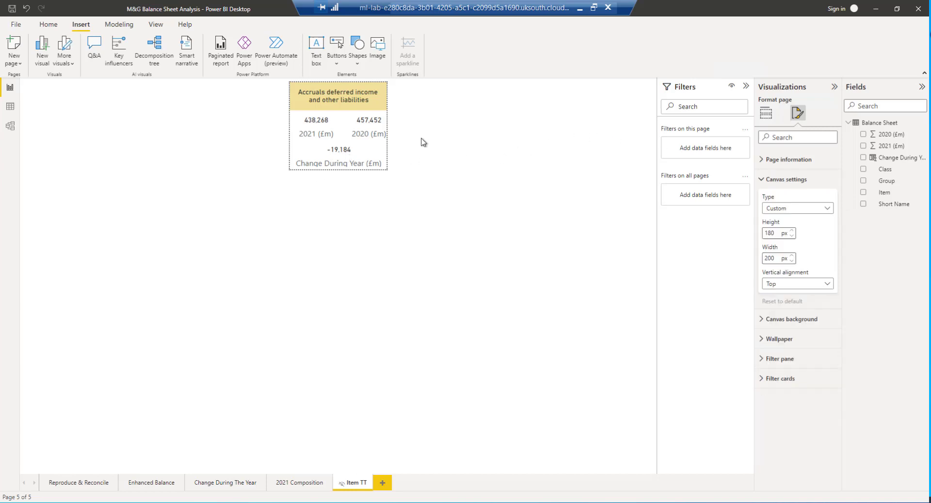
- Open rule-based conditional colouring for the Change During Year card's callout value
left_click(357, 159)
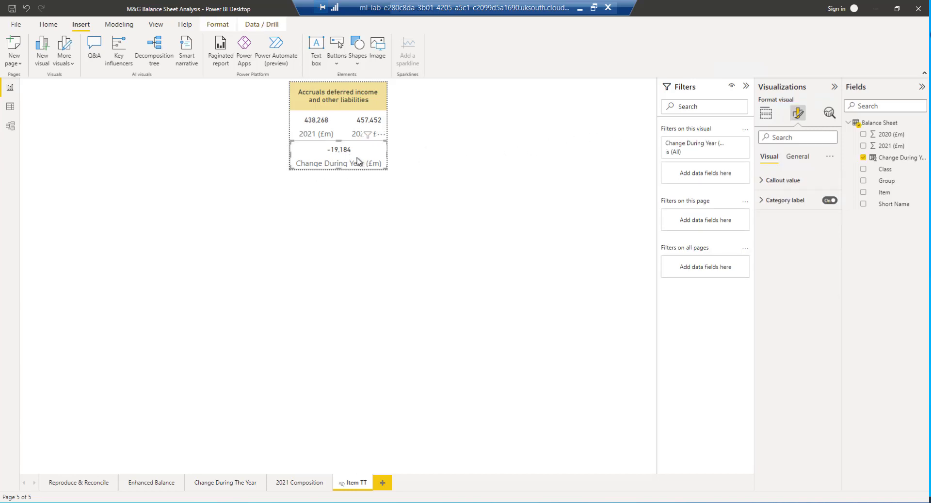
left_click(762, 183)
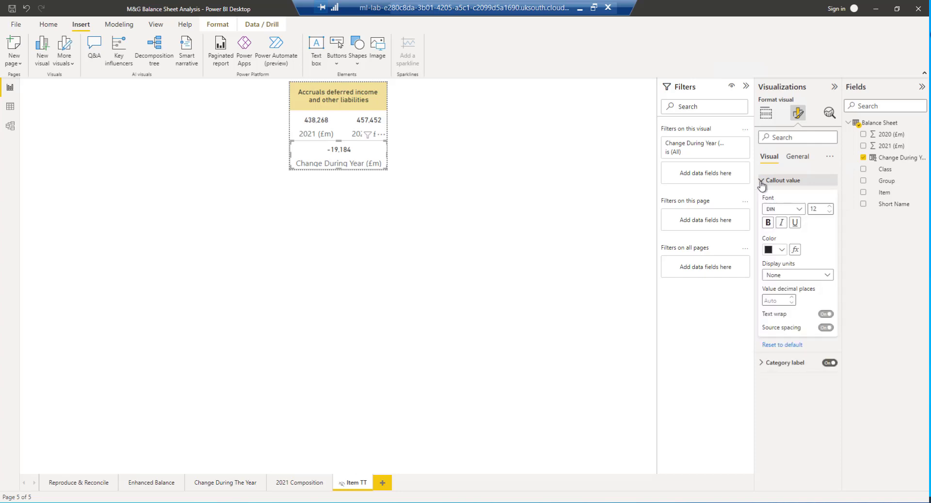
left_click(782, 250)
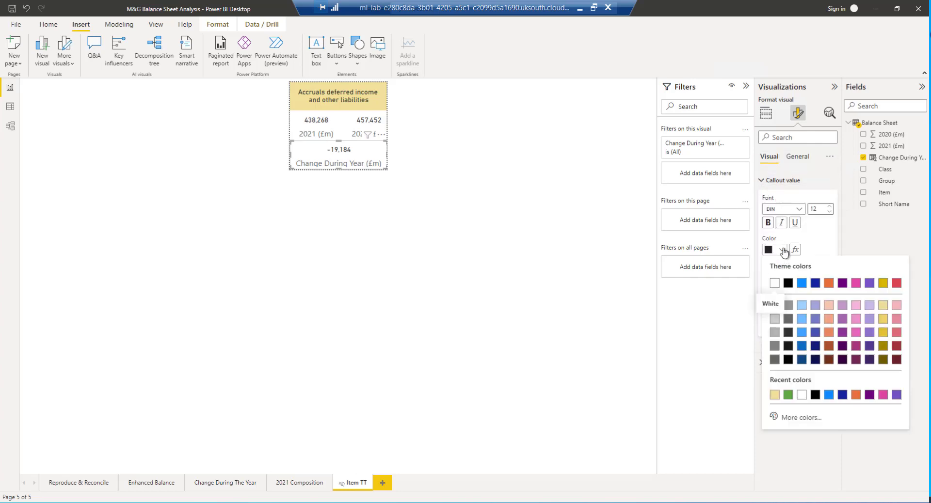
left_click(795, 251)
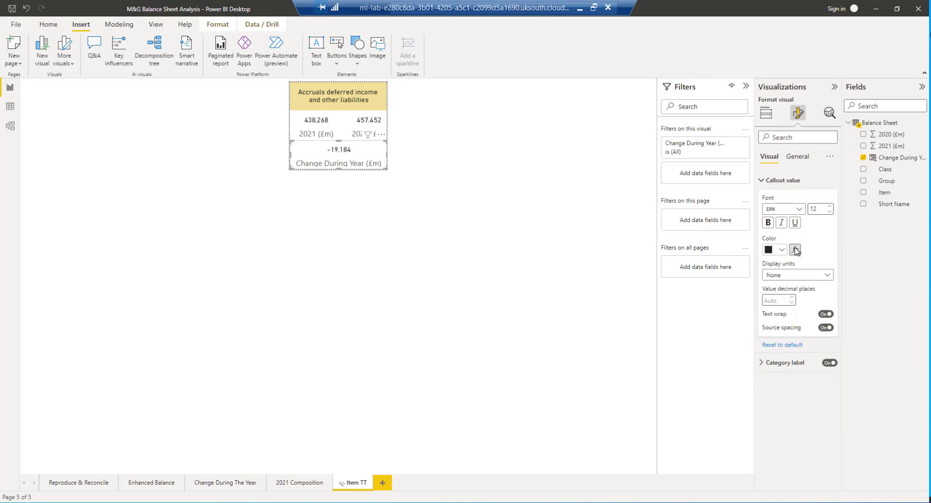
left_click(795, 250)
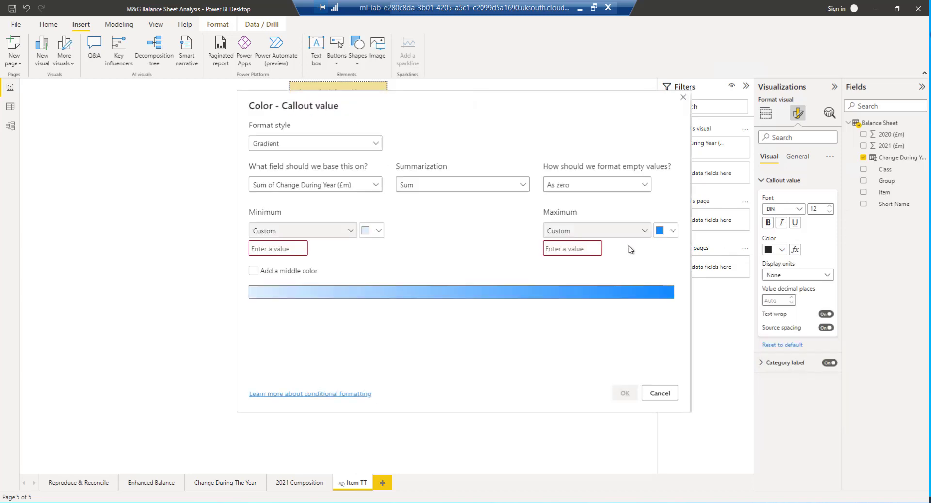
left_click(375, 145)
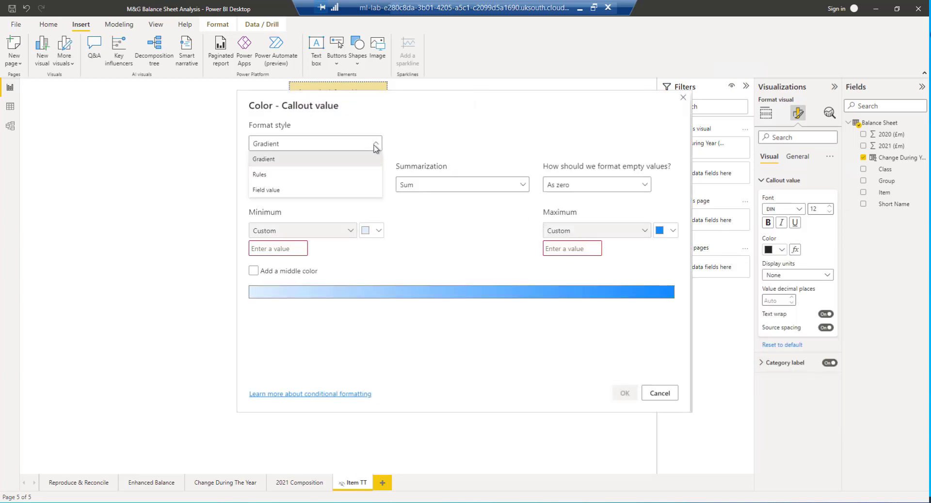
left_click(345, 177)
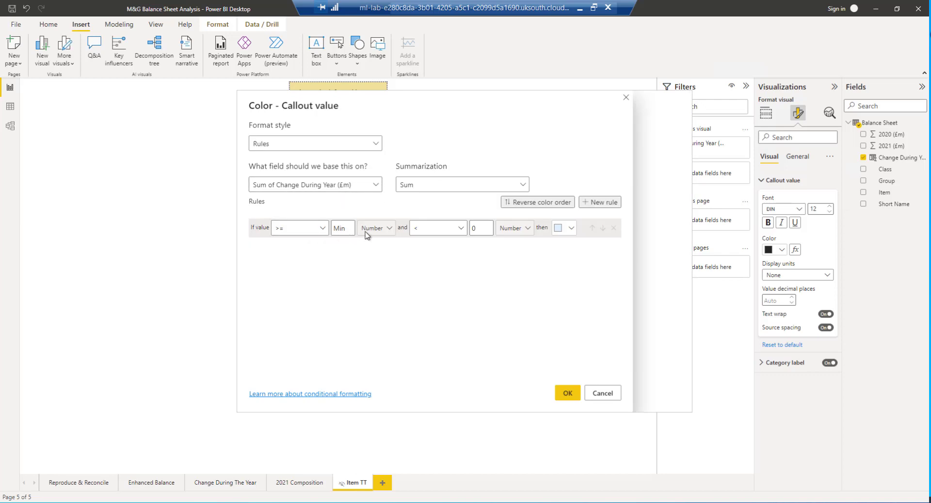
left_click(570, 229)
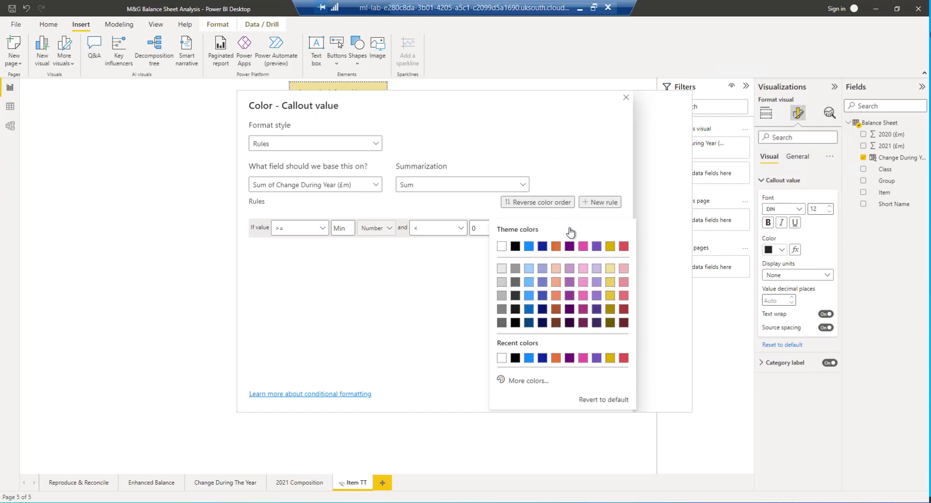
left_click(532, 311)
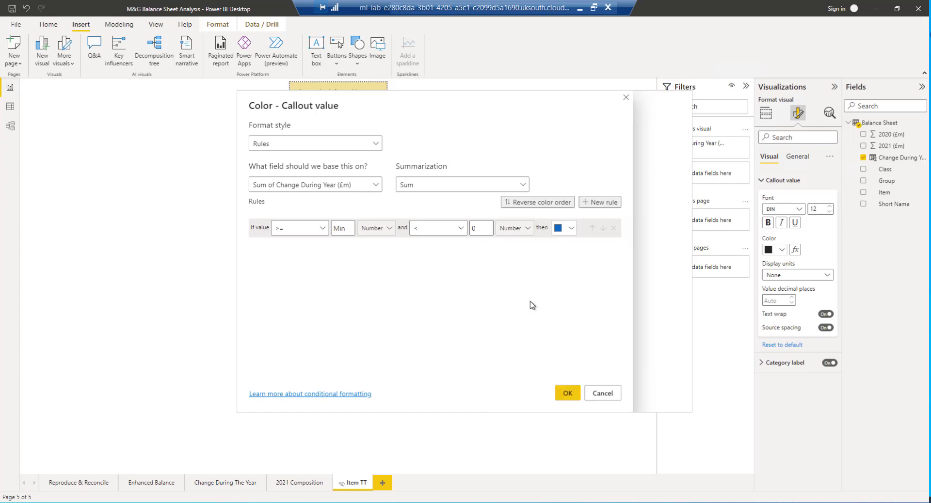
- Colour values below 0 red and 0 to Max blue, then apply the rules
left_click(587, 207)
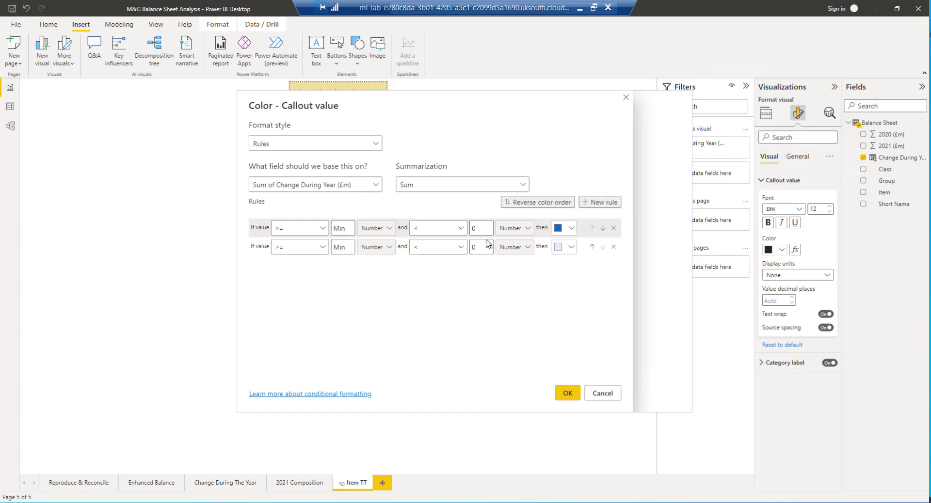
left_click(342, 247)
type("0")
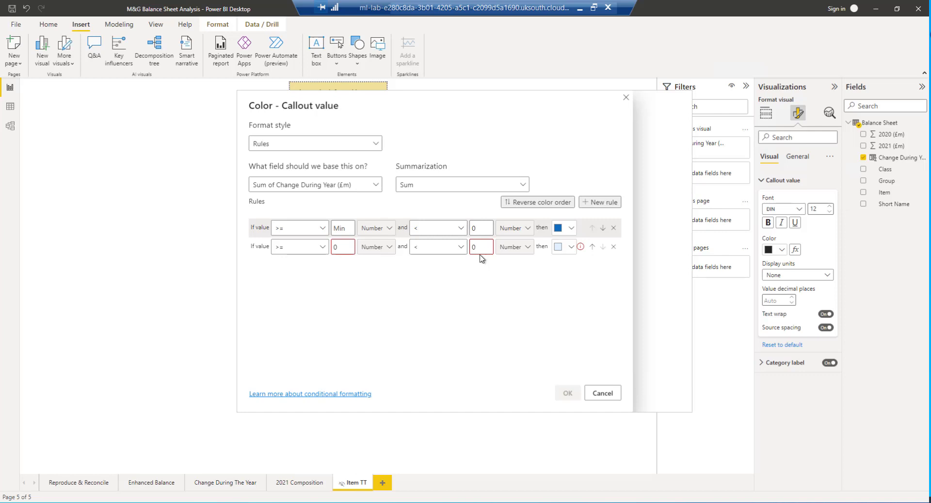
key("BackSpace")
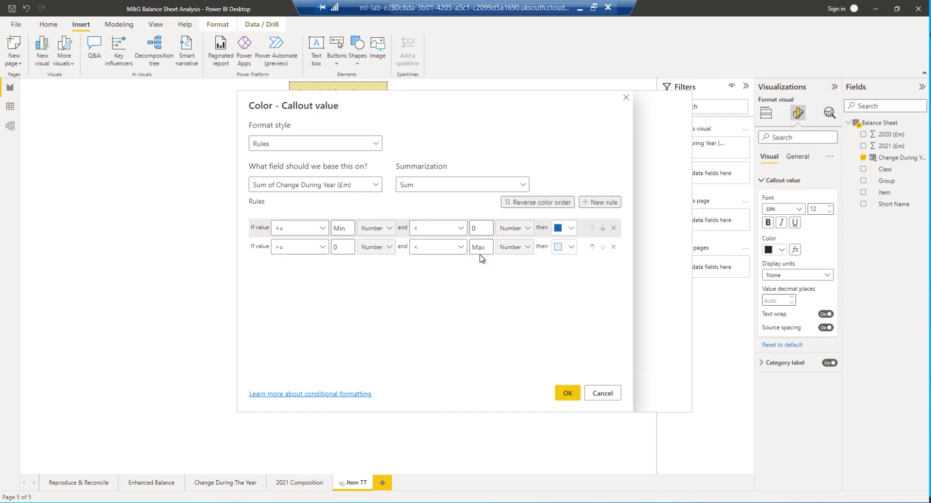
left_click(571, 248)
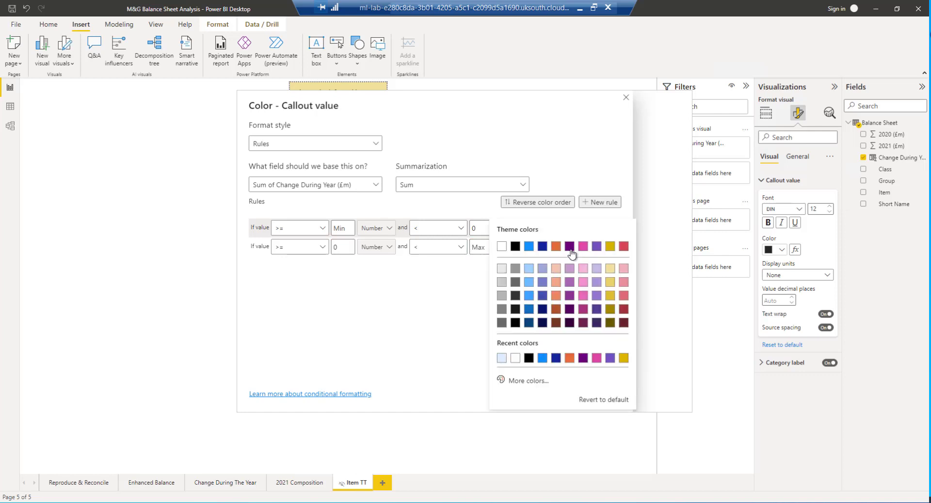
left_click(624, 297)
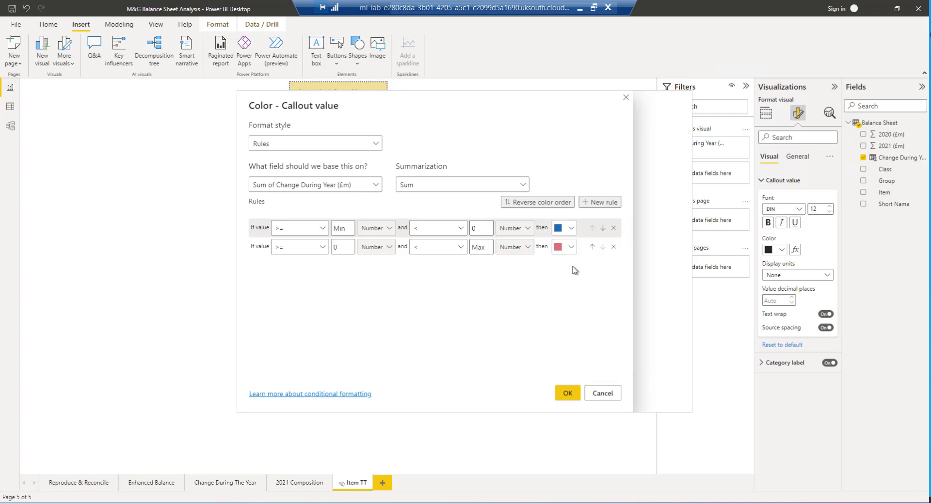
left_click(572, 230)
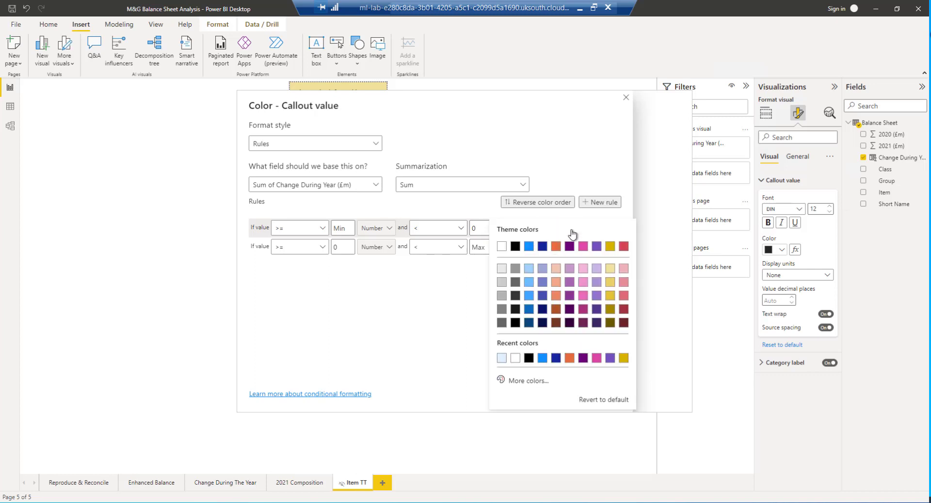
left_click(624, 247)
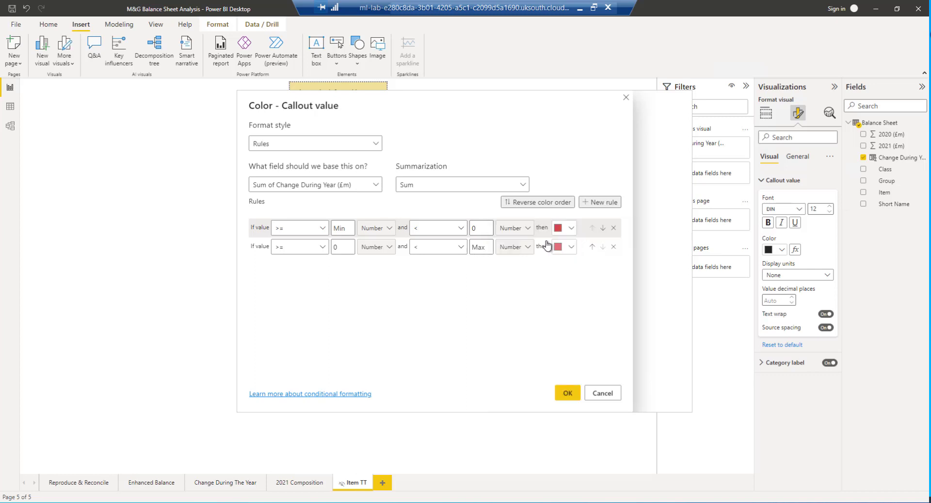
left_click(572, 249)
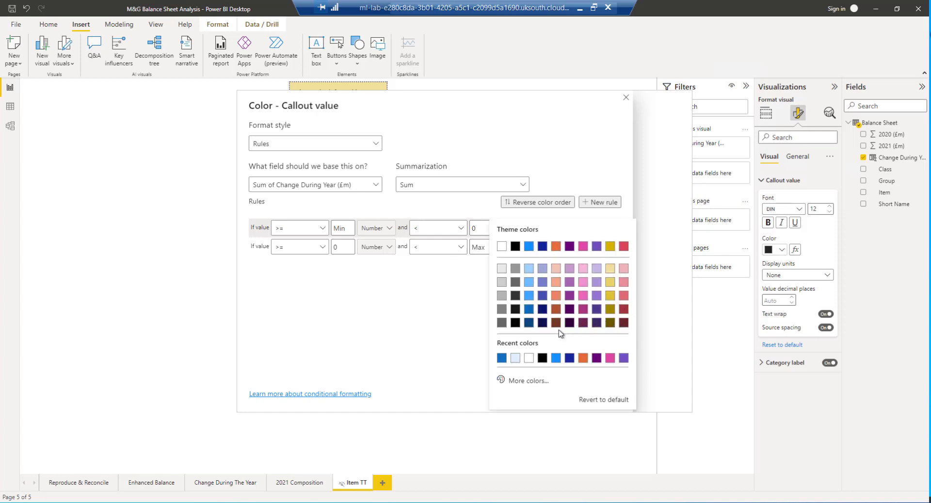
left_click(528, 311)
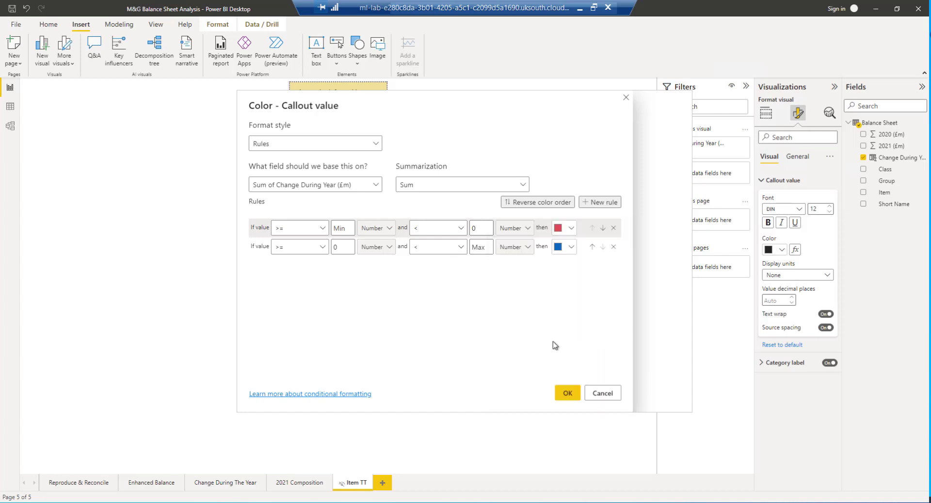
left_click(567, 393)
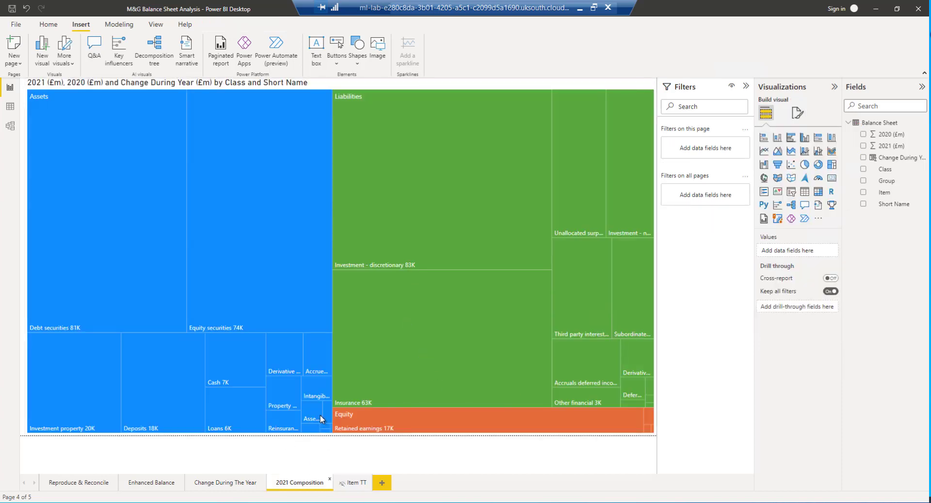
- Preview the Item TT tooltip on a 2021 Composition treemap tile
mouse_move(316, 419)
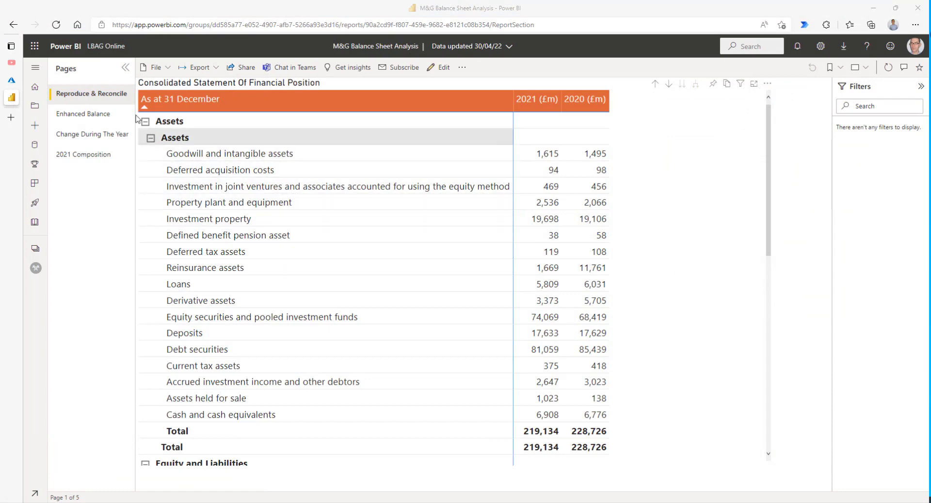
- Browse the Enhanced Balance and Change During The Year pages of the online report
scroll(233, 187, "down", 5)
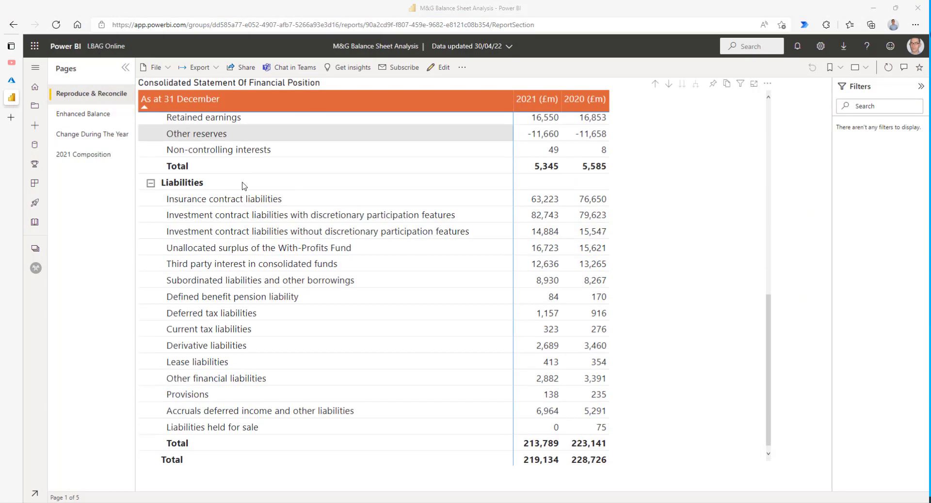
scroll(244, 187, "up", 6)
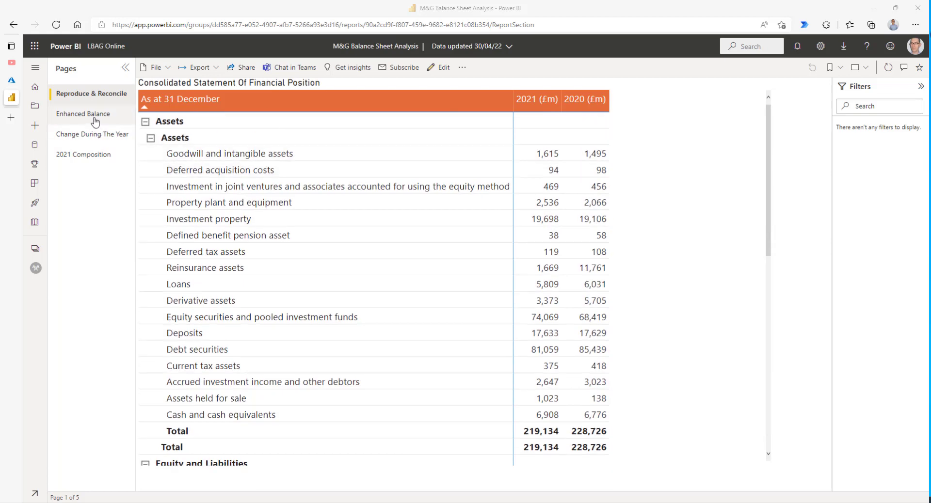
left_click(95, 121)
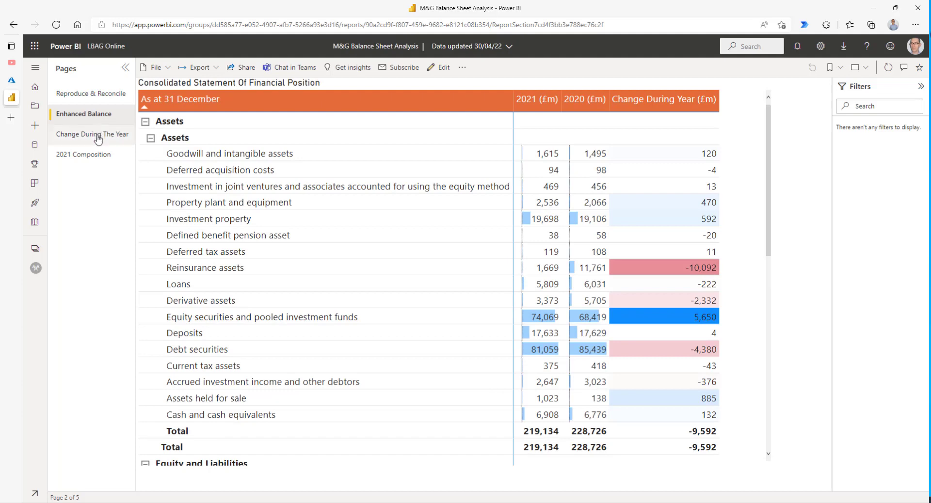
left_click(98, 138)
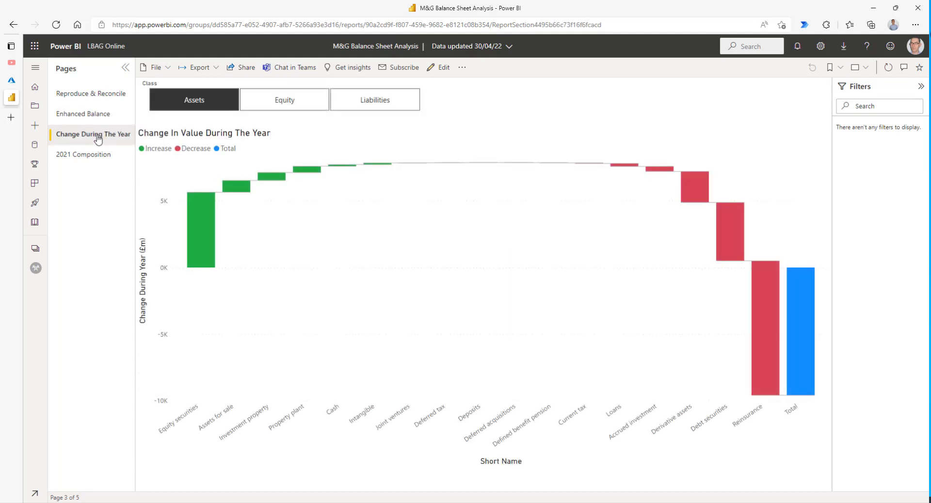
- Toggle the Class slicer to liabilities and back, then check a 2021 Composition tile's tooltip
left_click(348, 100)
left_click(213, 108)
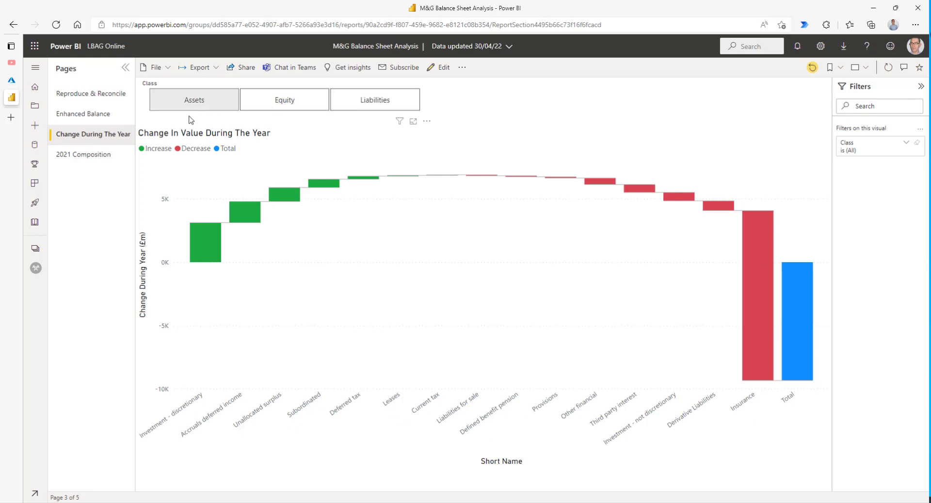
left_click(103, 159)
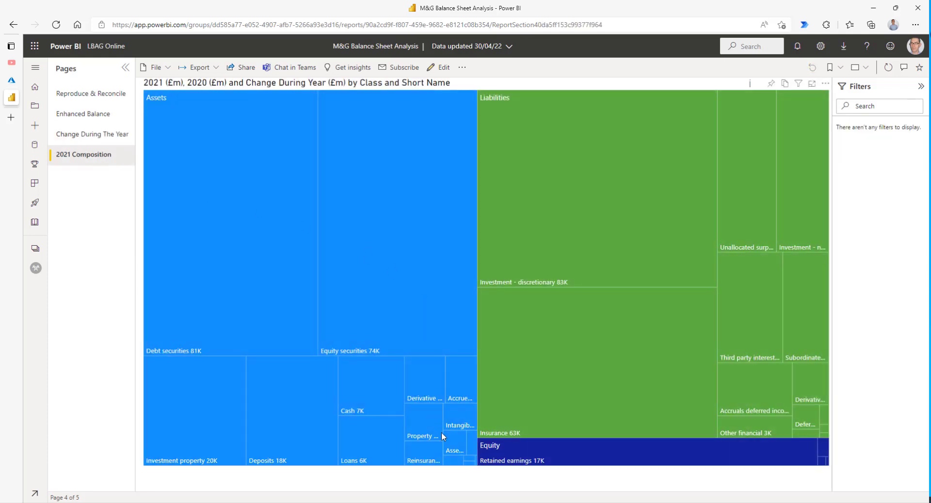
mouse_move(472, 446)
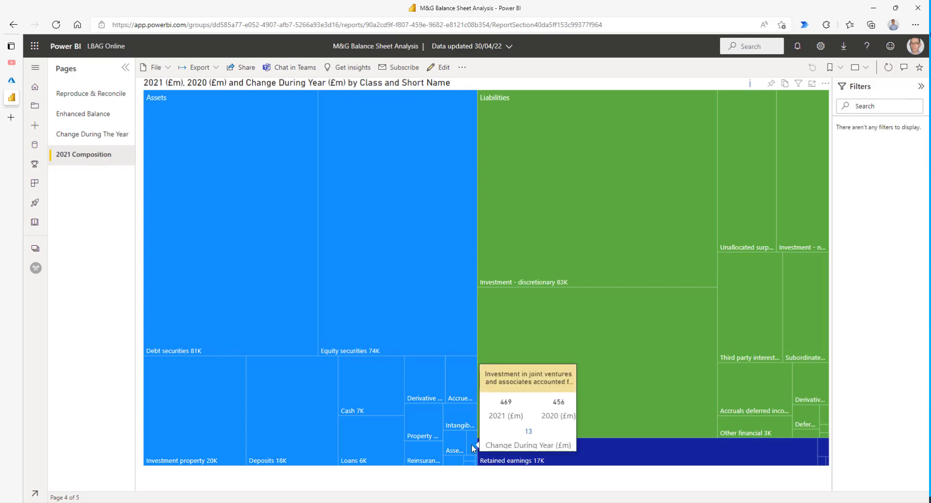